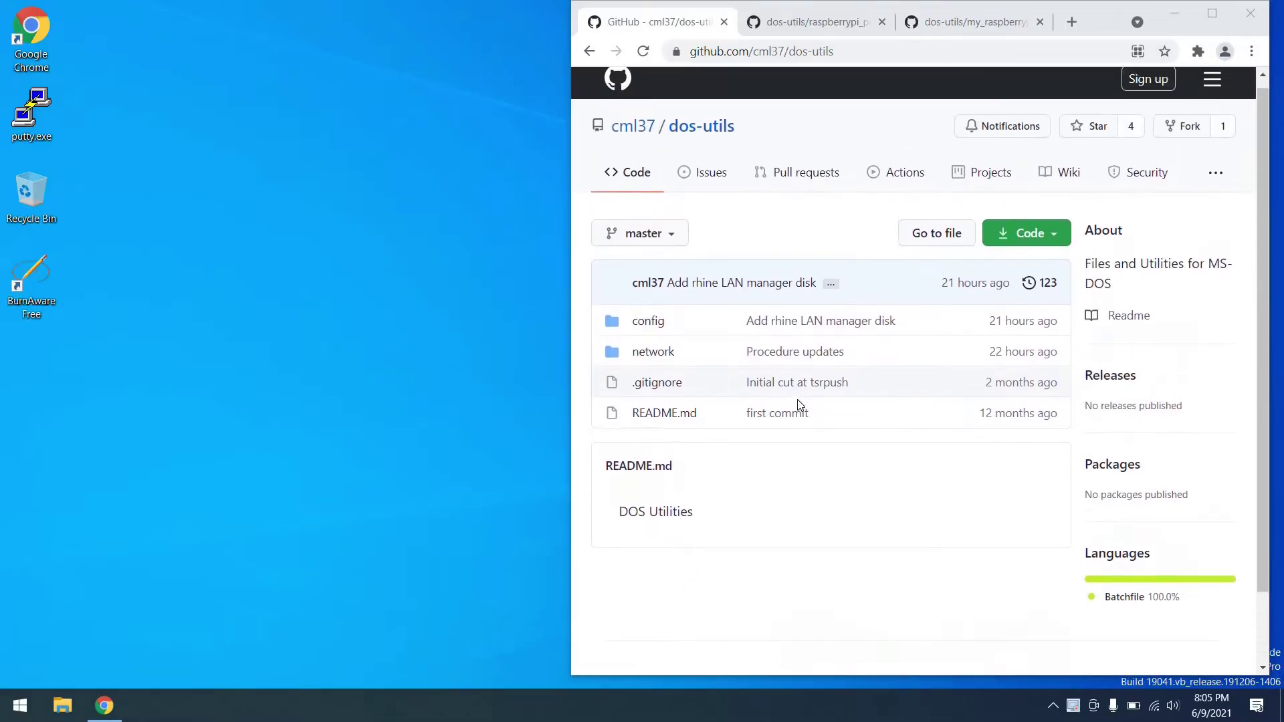
{"action": "scroll", "coordinate": [797, 404], "scroll_direction": "up", "scroll_amount": 1}
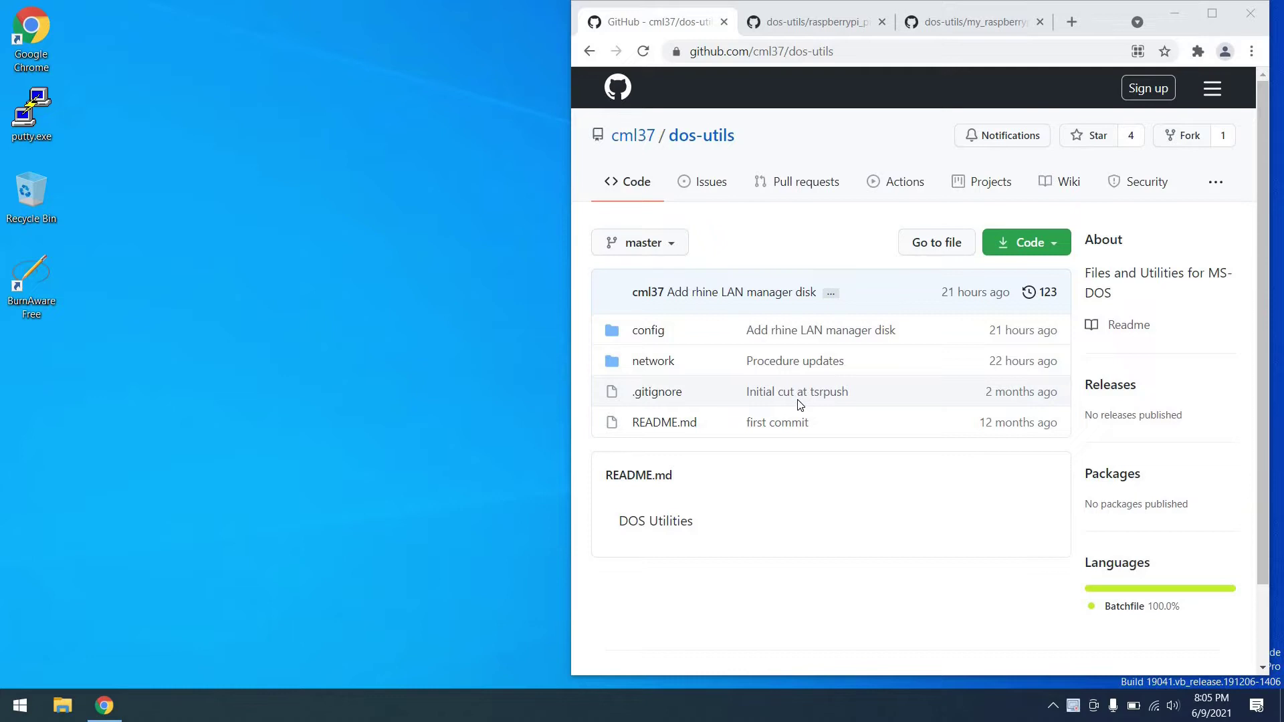
Close the dos-utils repository tab and highlight the SMB1 preconditions: SSH setup, setup link, hostname filepi
{"action": "left_click", "coordinate": [725, 24]}
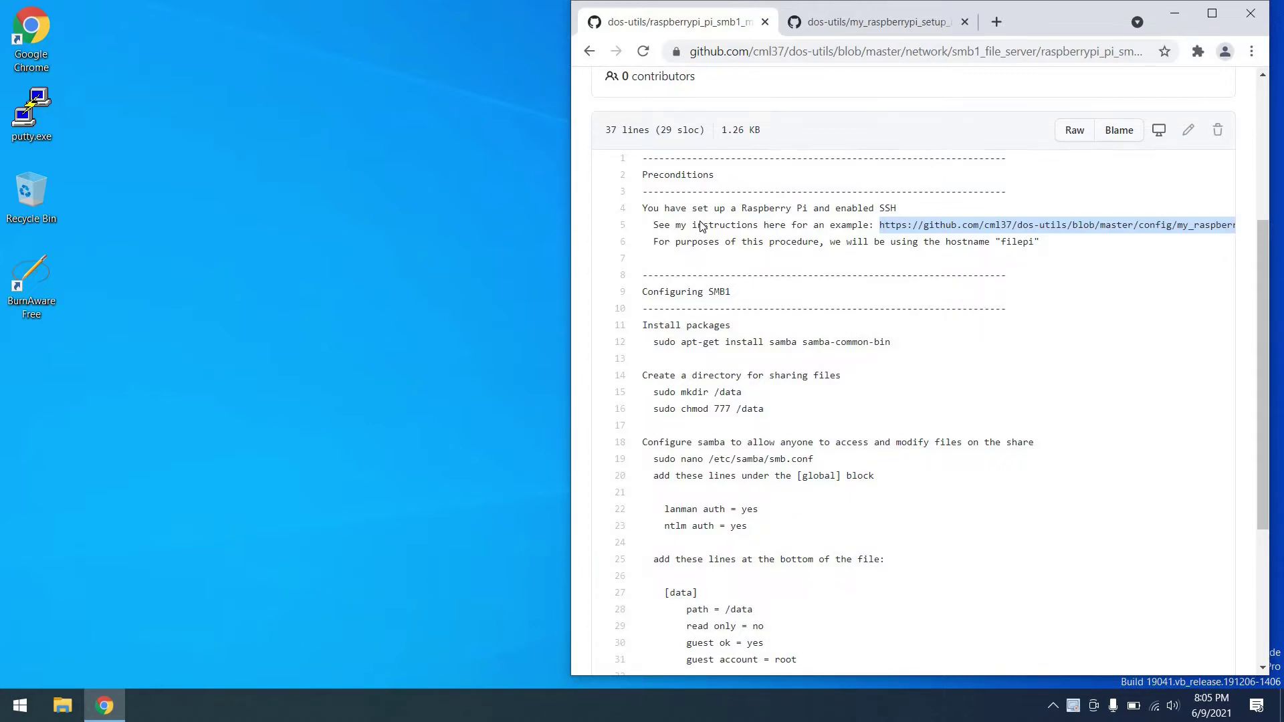
{"action": "triple_click", "coordinate": [700, 208]}
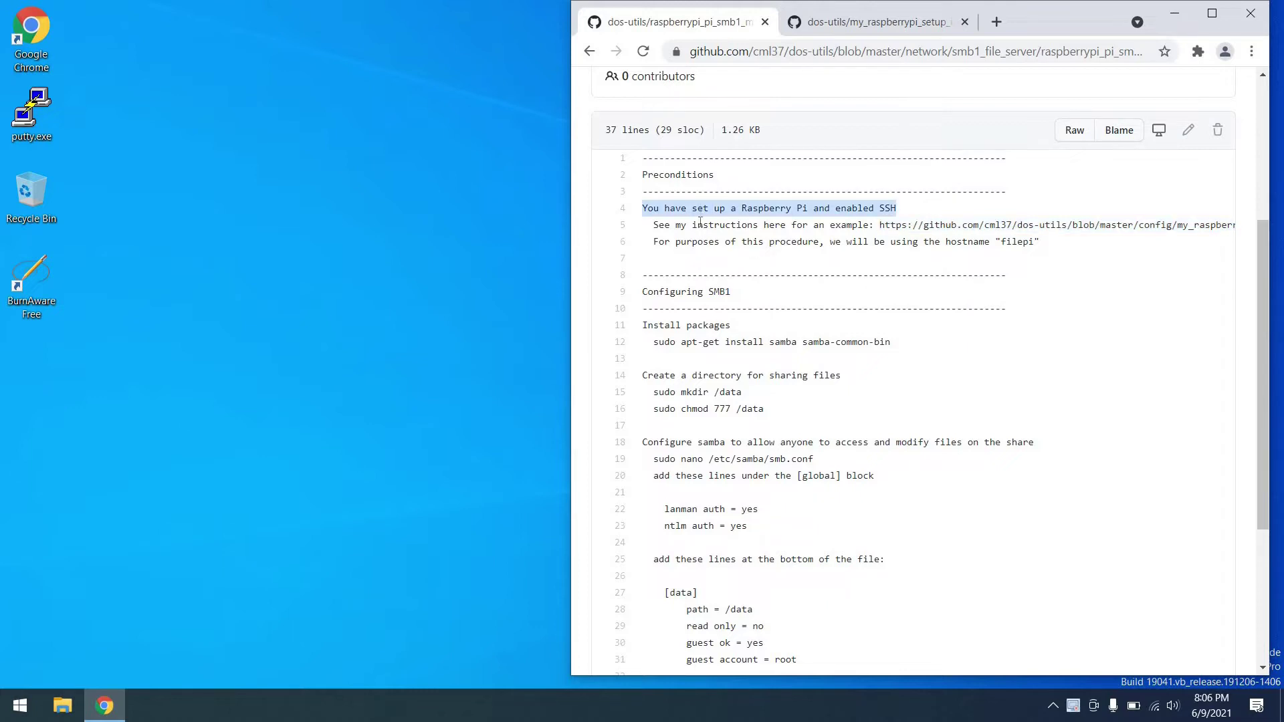
{"action": "triple_click", "coordinate": [700, 223]}
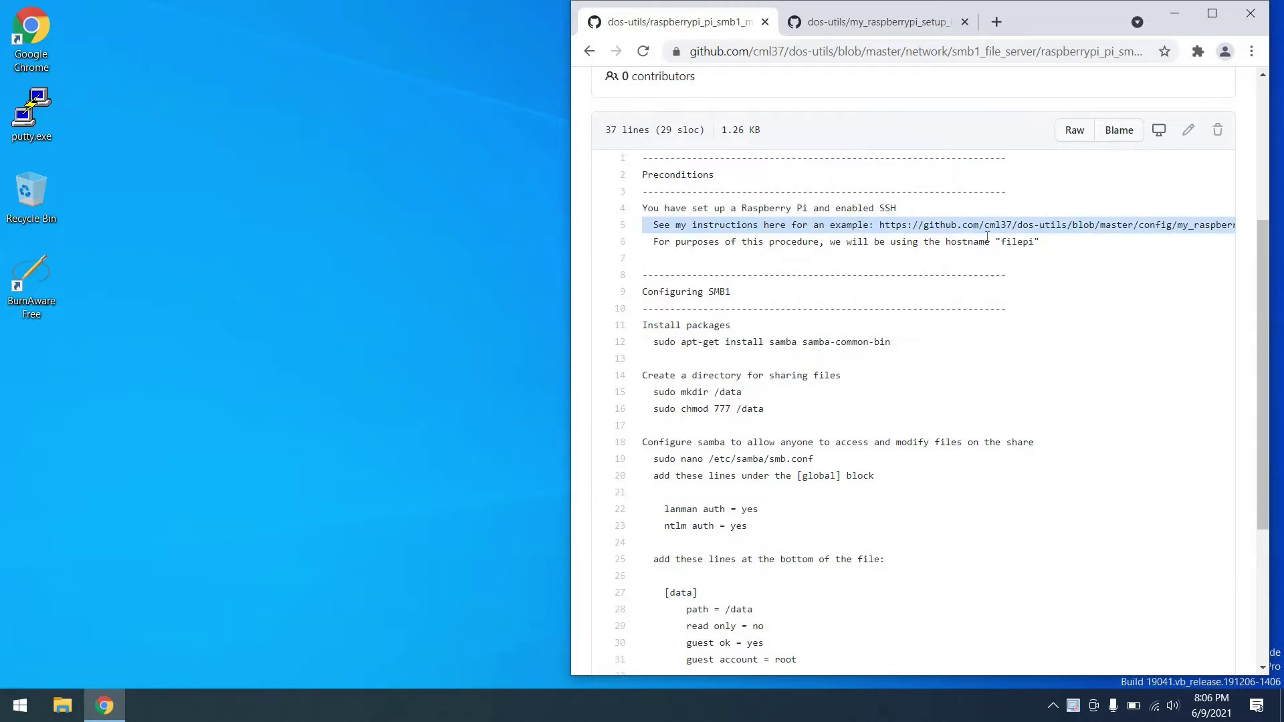
{"action": "double_click", "coordinate": [1013, 241]}
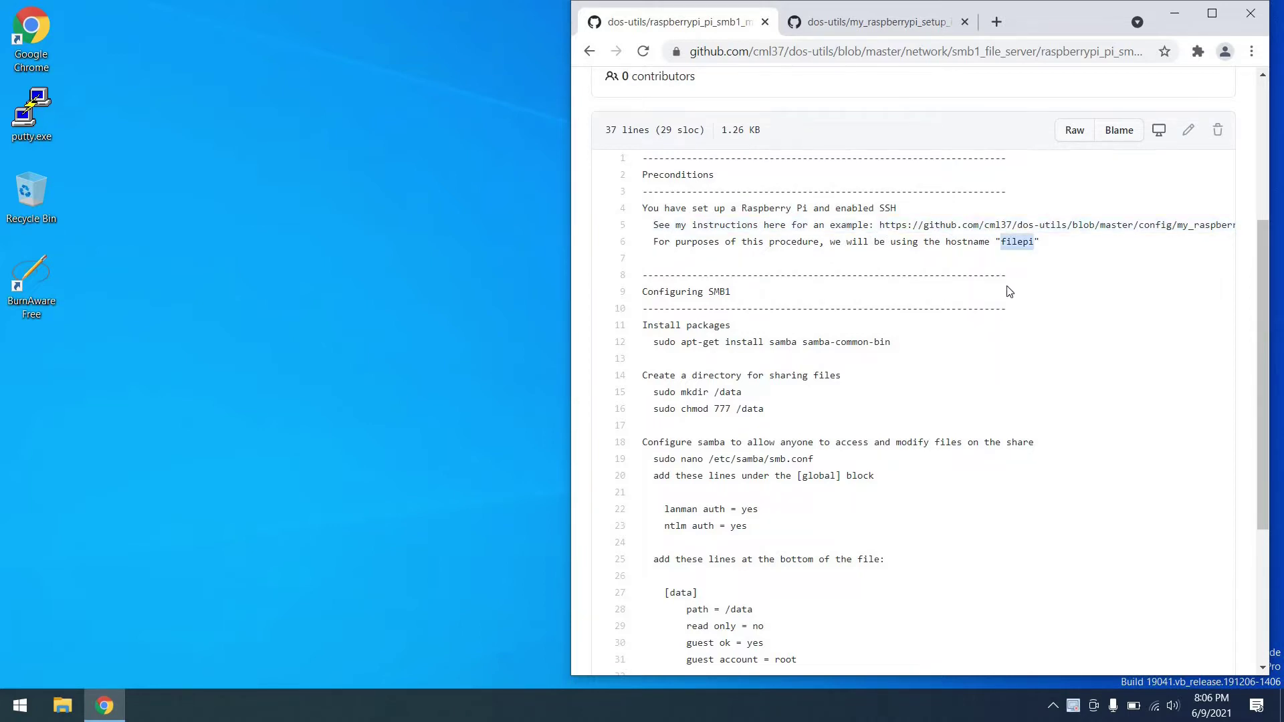
Switch to the Raspberry Pi setup instructions file and highlight the Raspberry Pi Imager step
{"action": "left_click", "coordinate": [873, 26]}
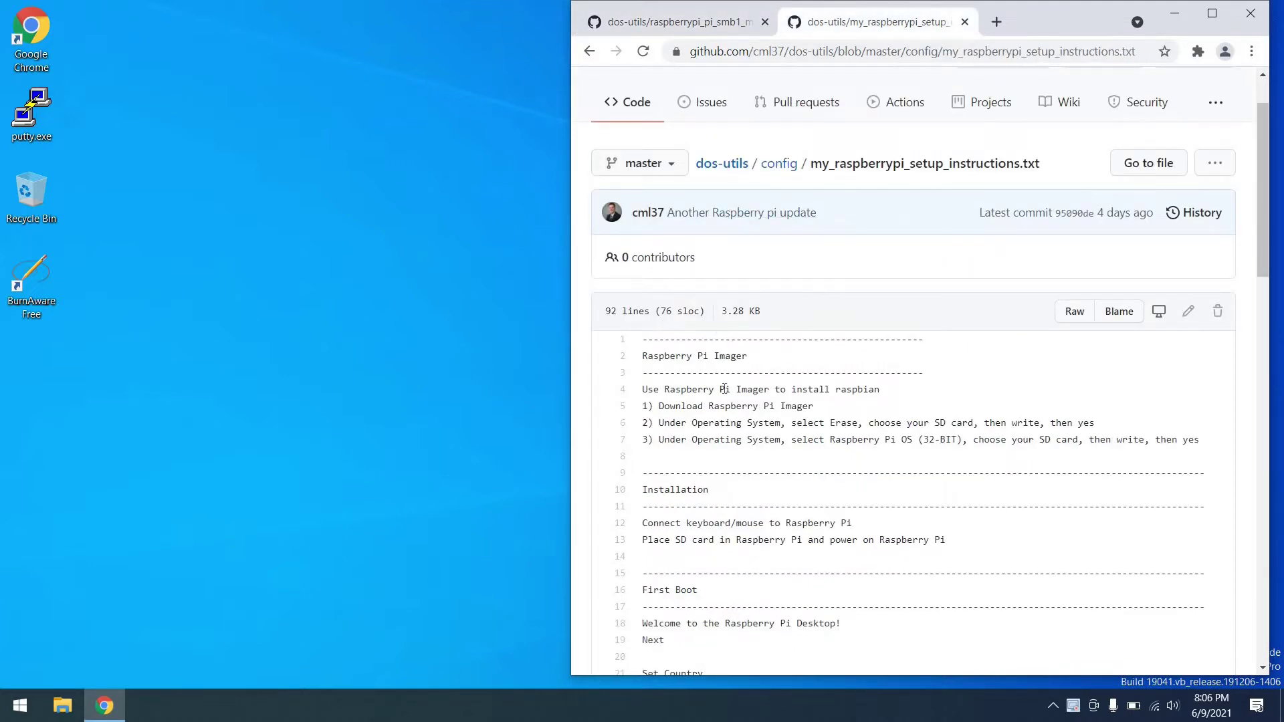
{"action": "scroll", "coordinate": [725, 388], "scroll_direction": "down", "scroll_amount": 3}
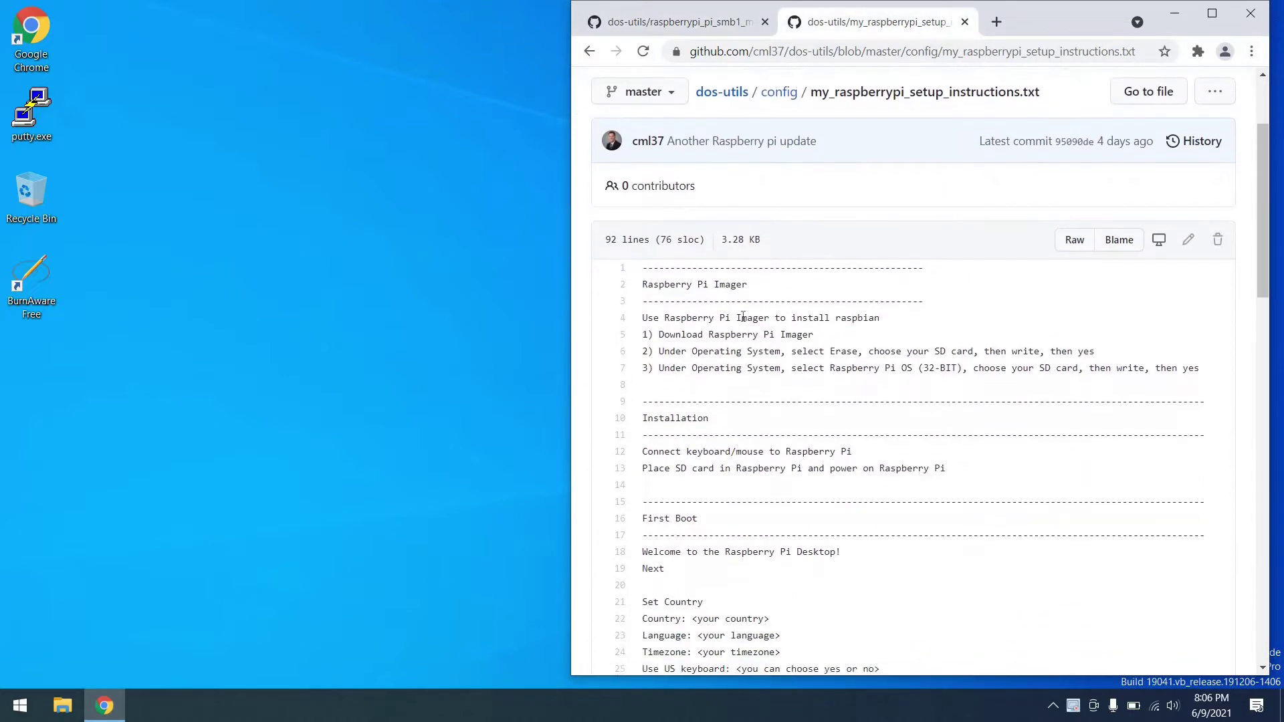
{"action": "triple_click", "coordinate": [743, 317]}
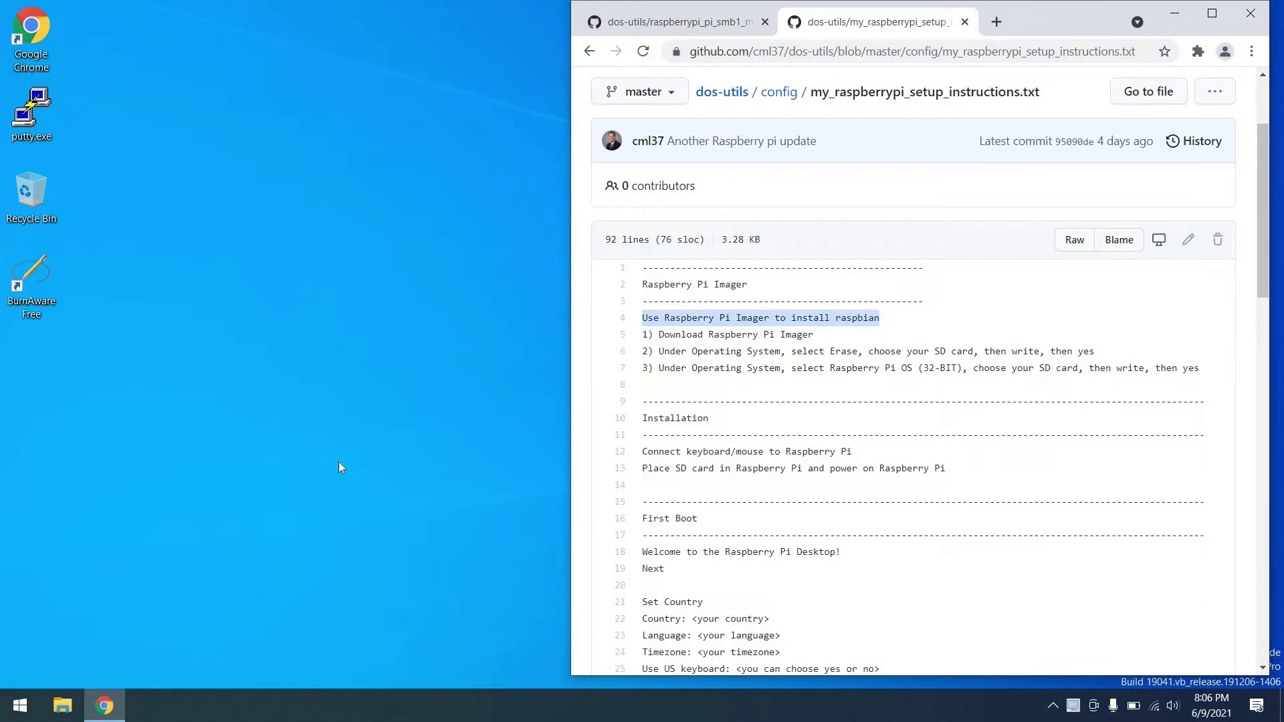
{"action": "left_click", "coordinate": [996, 27]}
Search Google for 'raspberry pi image' and download imager_1.6.2.exe for Windows from raspberrypi.org
{"action": "type", "text": "raspberry pi image"}
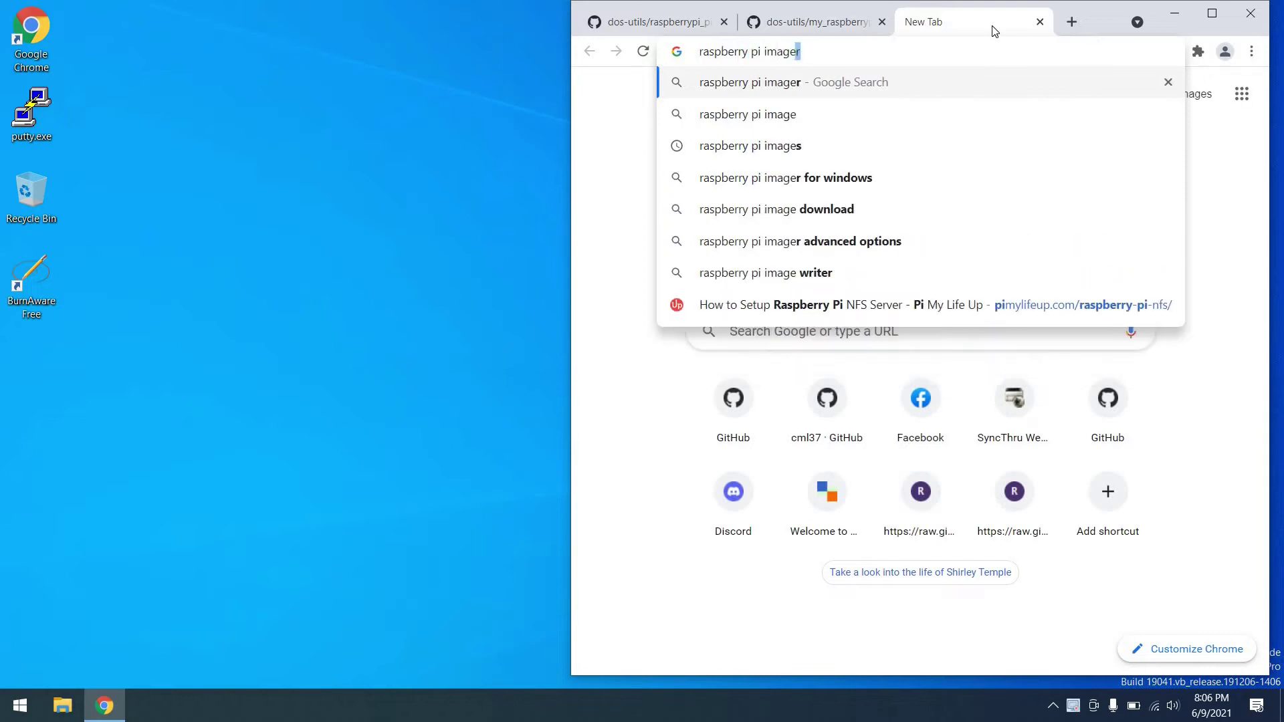
{"action": "key", "text": "Return"}
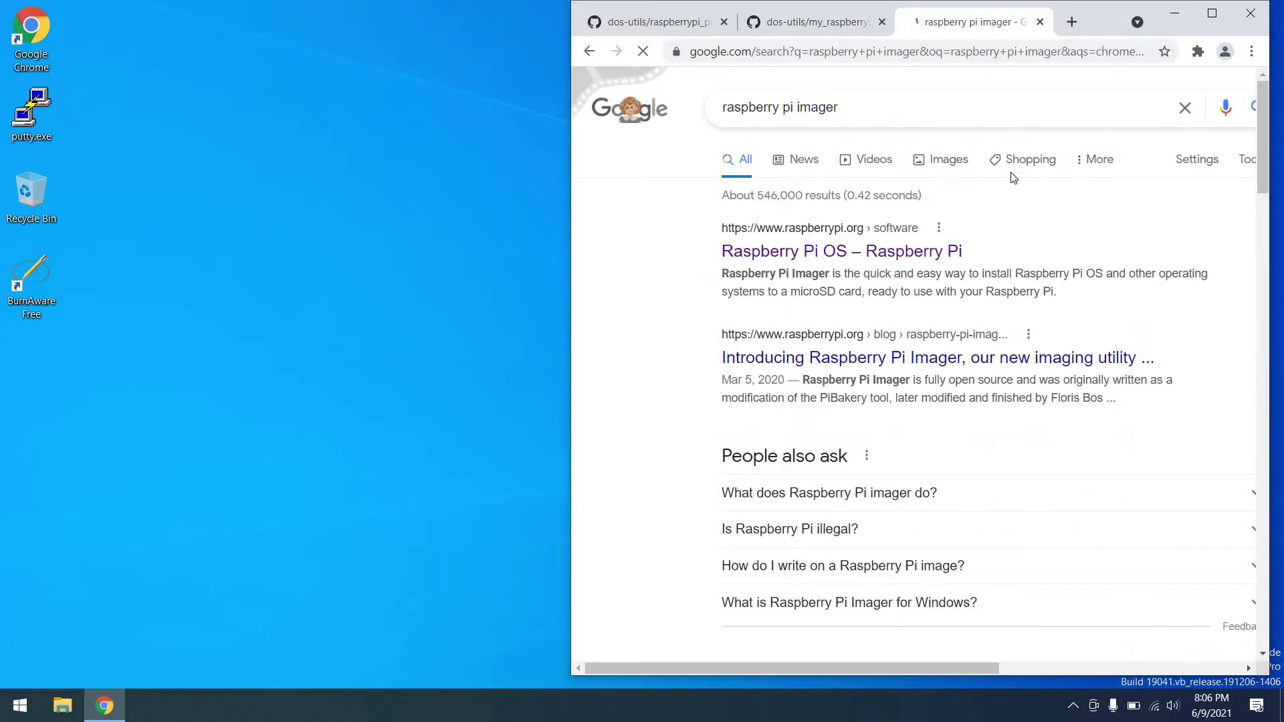
{"action": "left_click", "coordinate": [926, 253]}
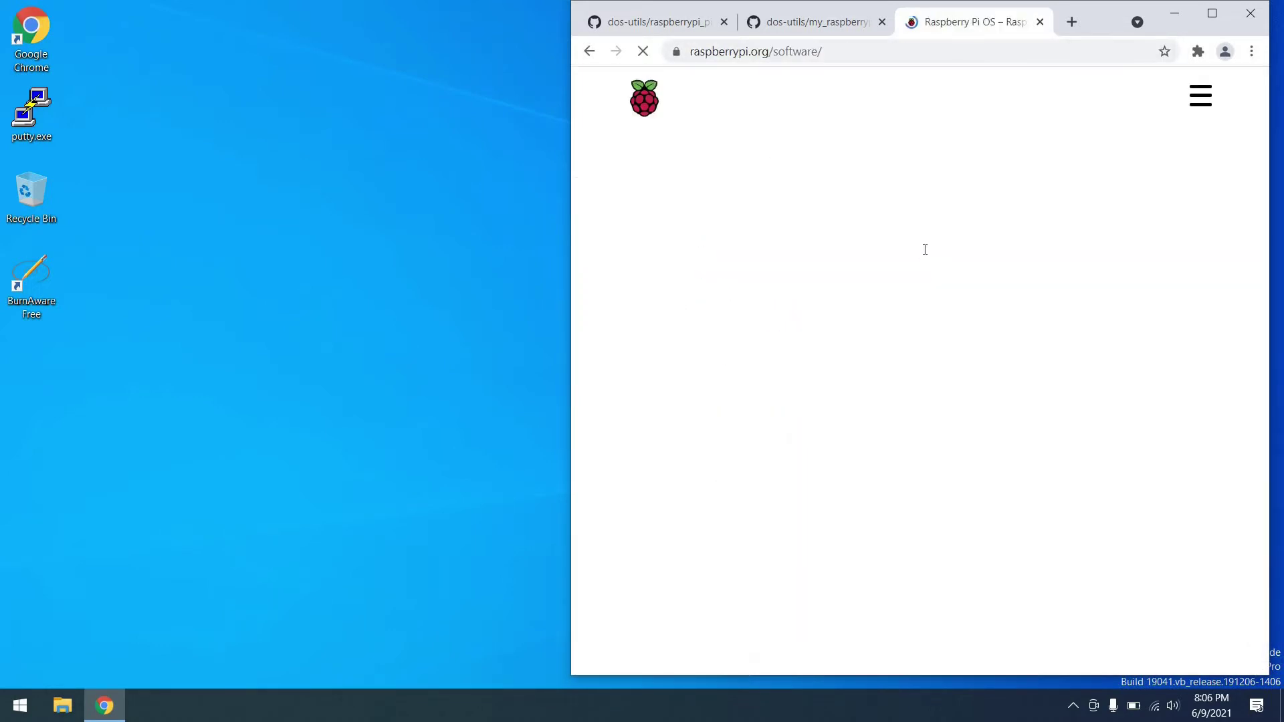
{"action": "scroll", "coordinate": [926, 255], "scroll_direction": "down", "scroll_amount": 1}
{"action": "scroll", "coordinate": [926, 254], "scroll_direction": "down", "scroll_amount": 6}
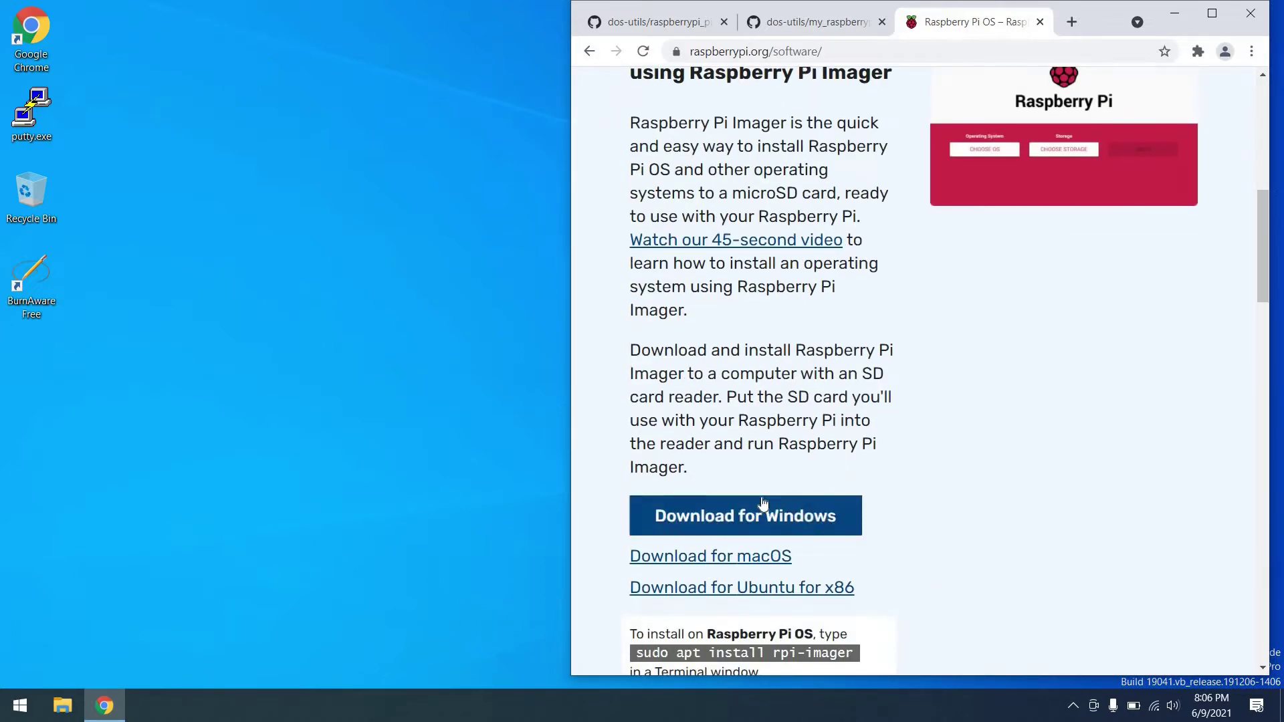
{"action": "left_click", "coordinate": [763, 508]}
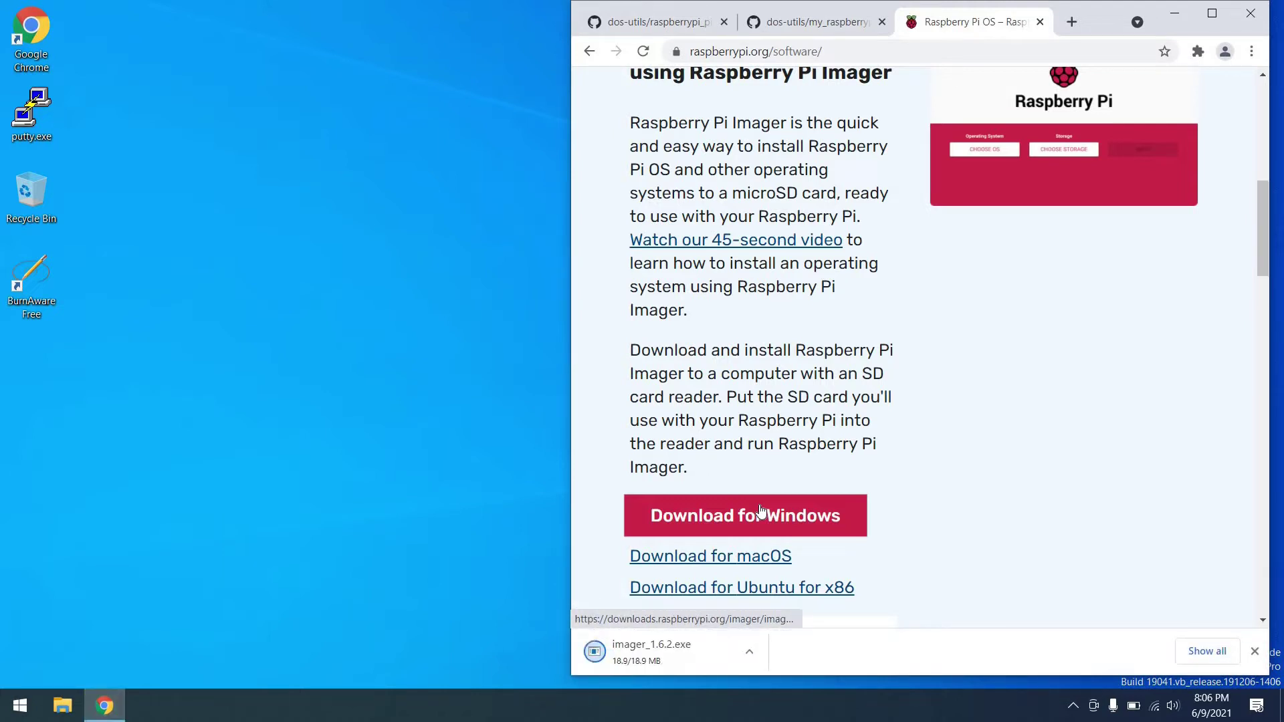
Install and launch Raspberry Pi Imager v1.6.2 from imager_1.6.2.exe, then close the Raspberry Pi software tab
{"action": "left_click", "coordinate": [669, 662]}
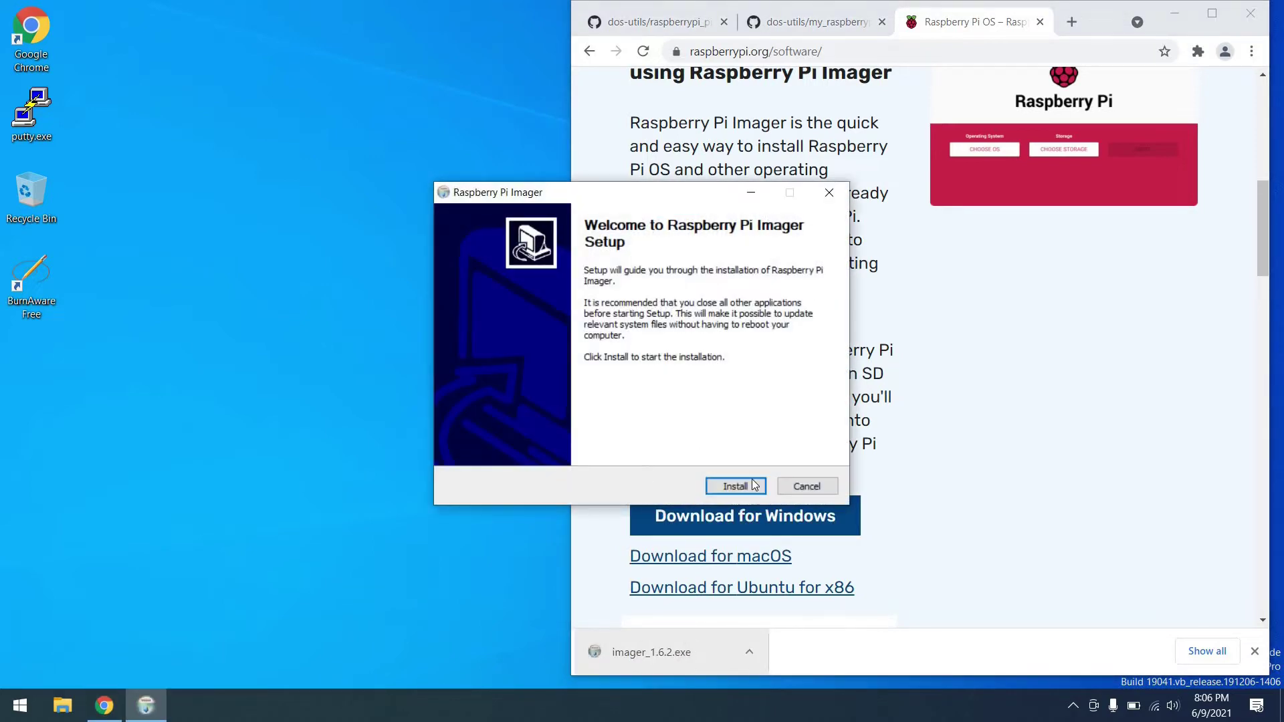
{"action": "left_click", "coordinate": [757, 487]}
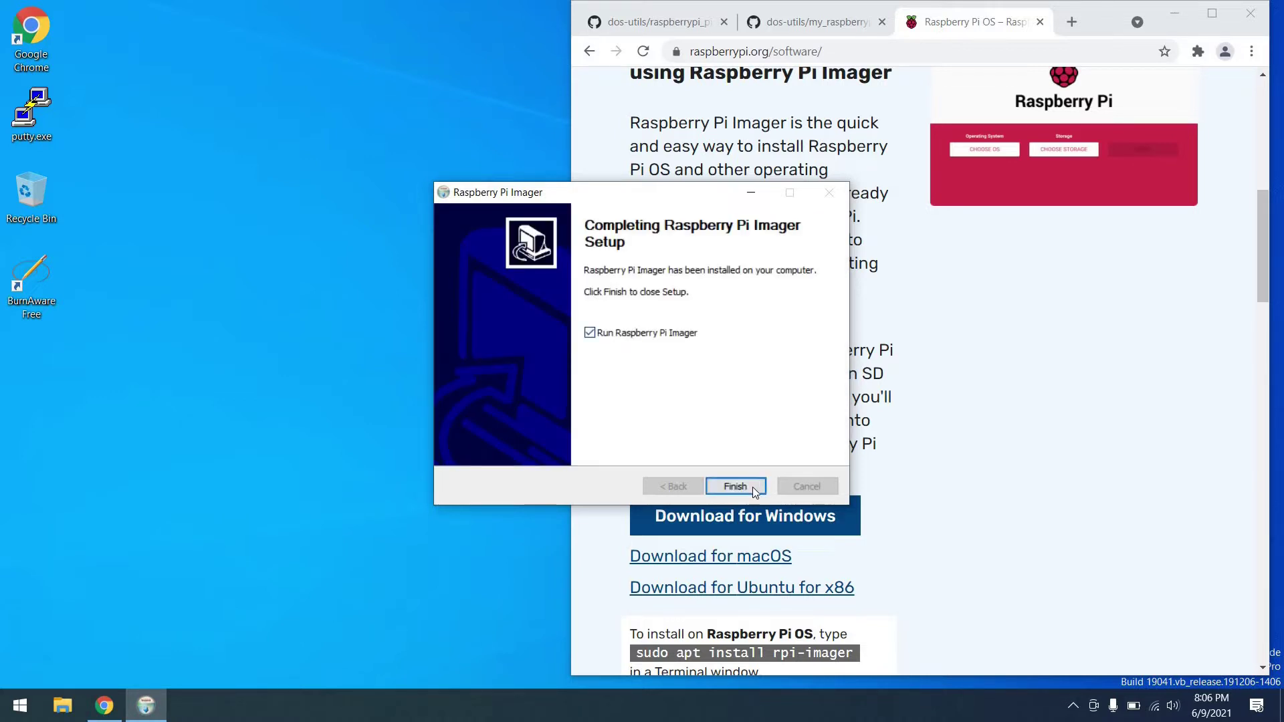
{"action": "left_click", "coordinate": [735, 487]}
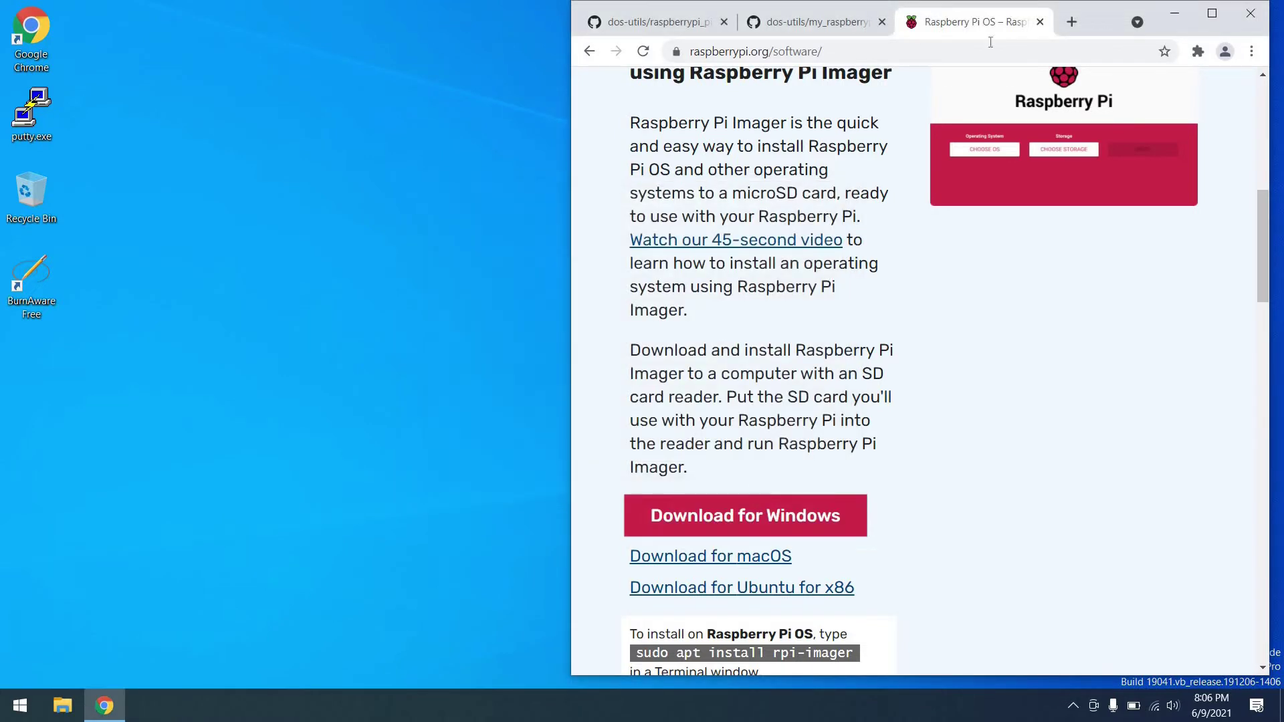
{"action": "left_click", "coordinate": [1040, 22]}
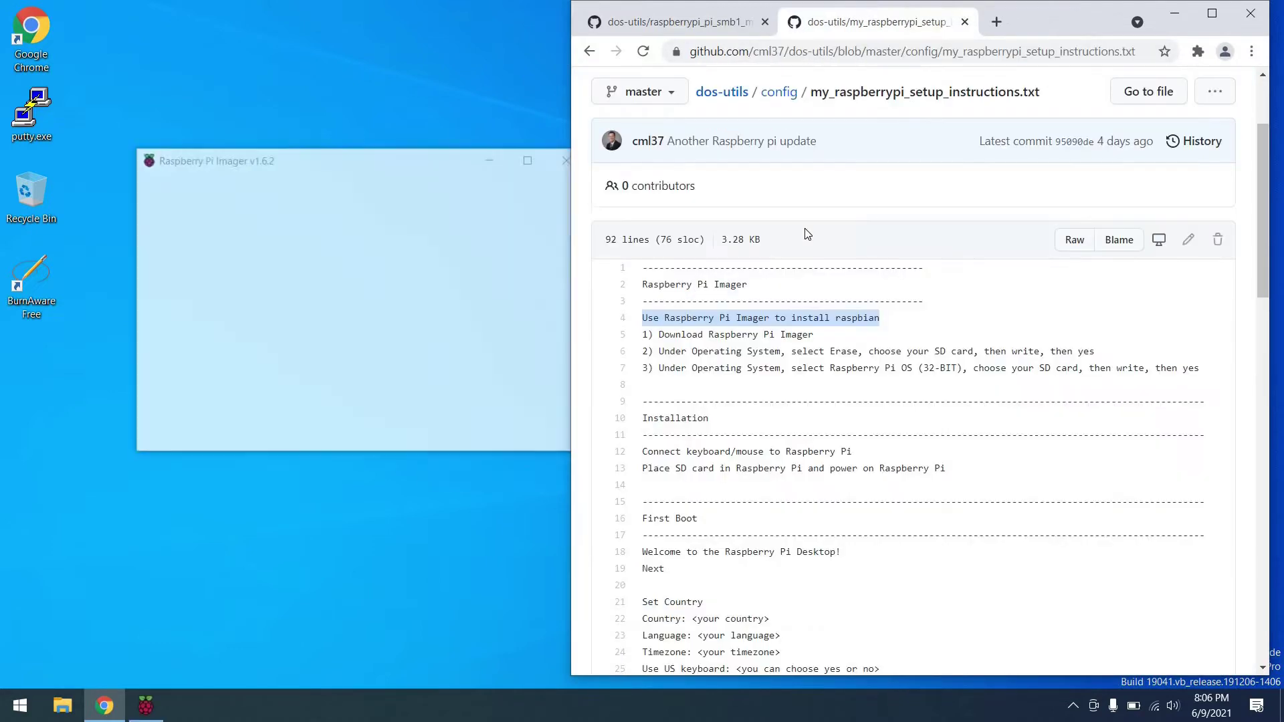
Move the Imager window aside, decline the Windows format prompt, and highlight the erase-card step
{"action": "left_click_drag", "start_coordinate": [420, 160], "coordinate": [380, 136]}
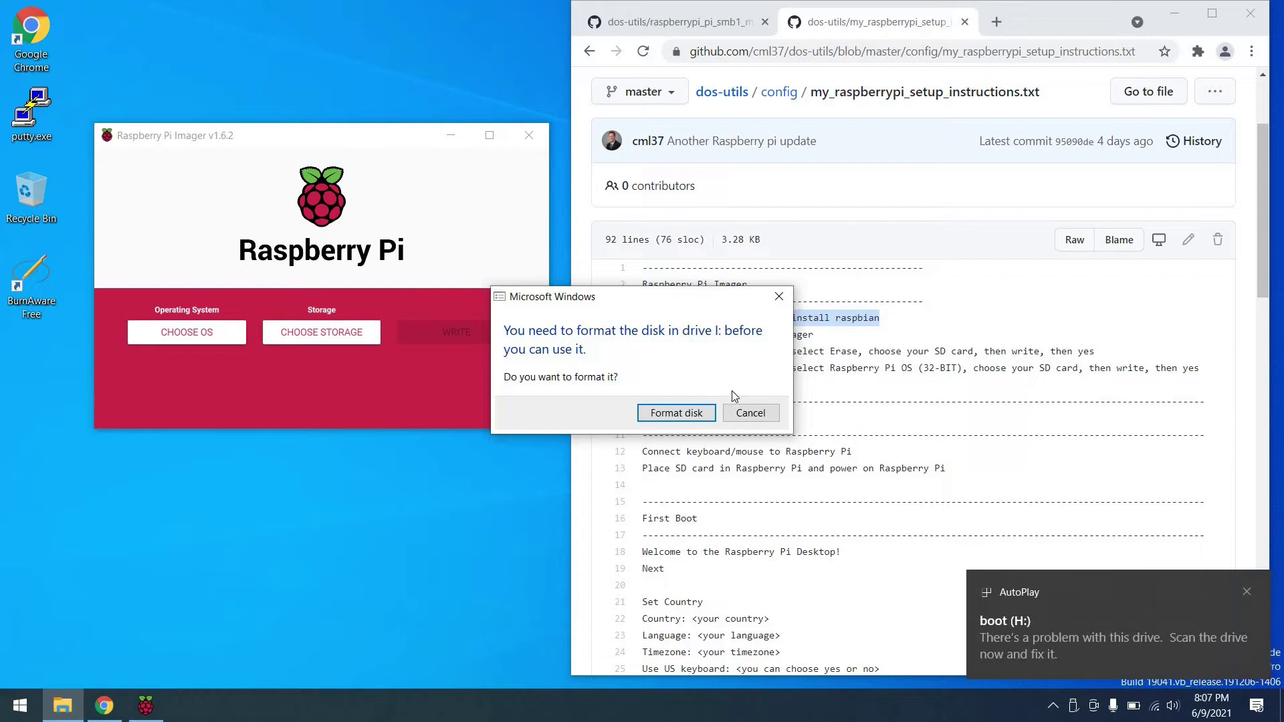
{"action": "left_click", "coordinate": [750, 412]}
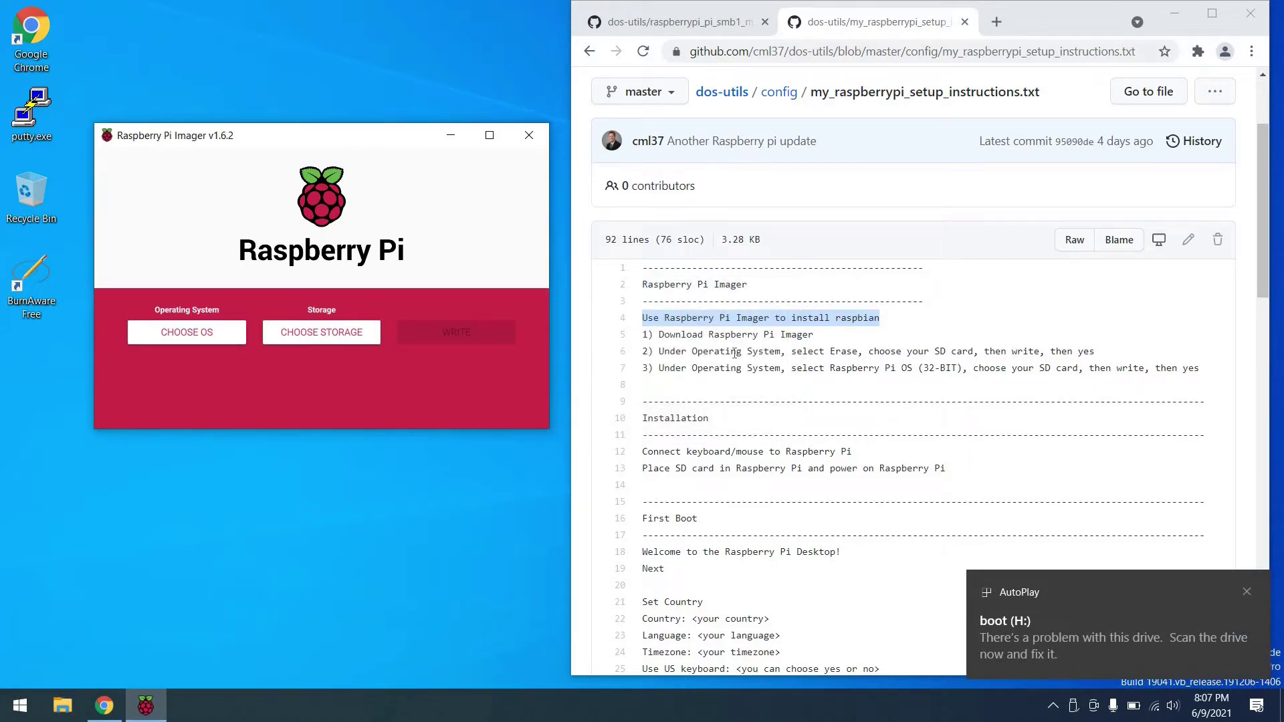
{"action": "triple_click", "coordinate": [737, 351]}
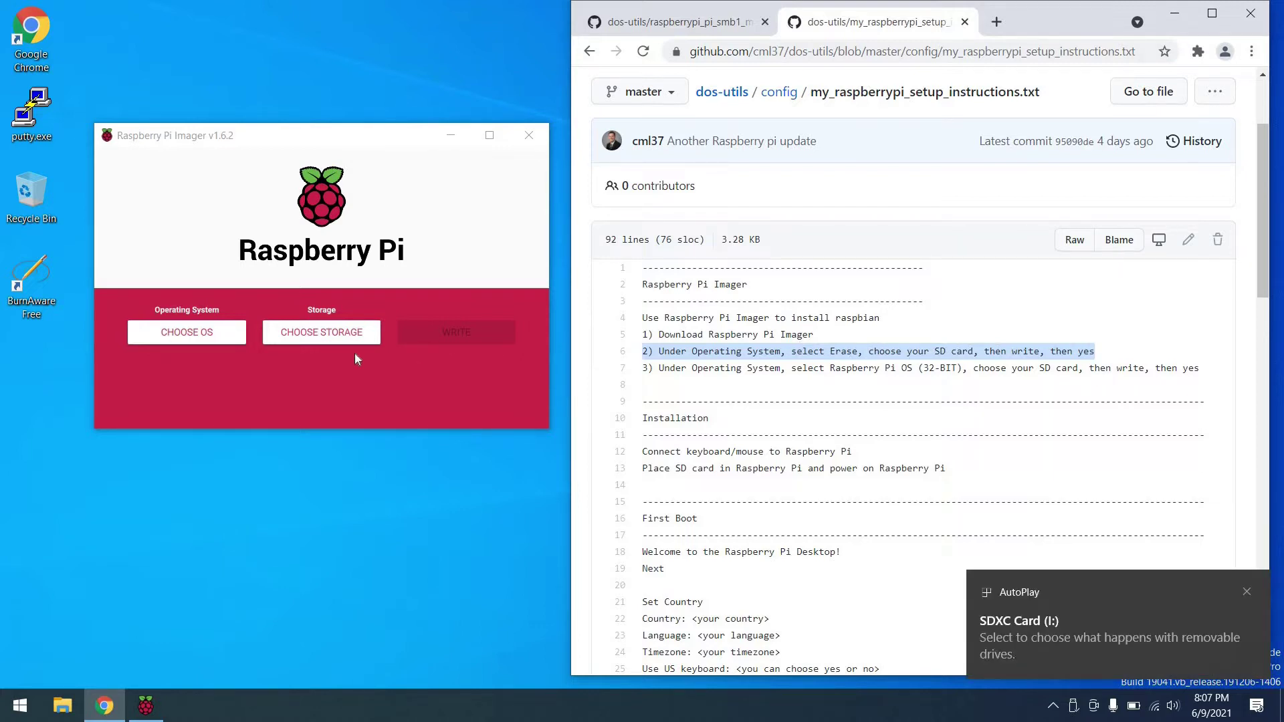
Erase the 62.3 GB SDXC card to FAT32 in Imager, dismissing Windows' format prompt
{"action": "left_click", "coordinate": [218, 339]}
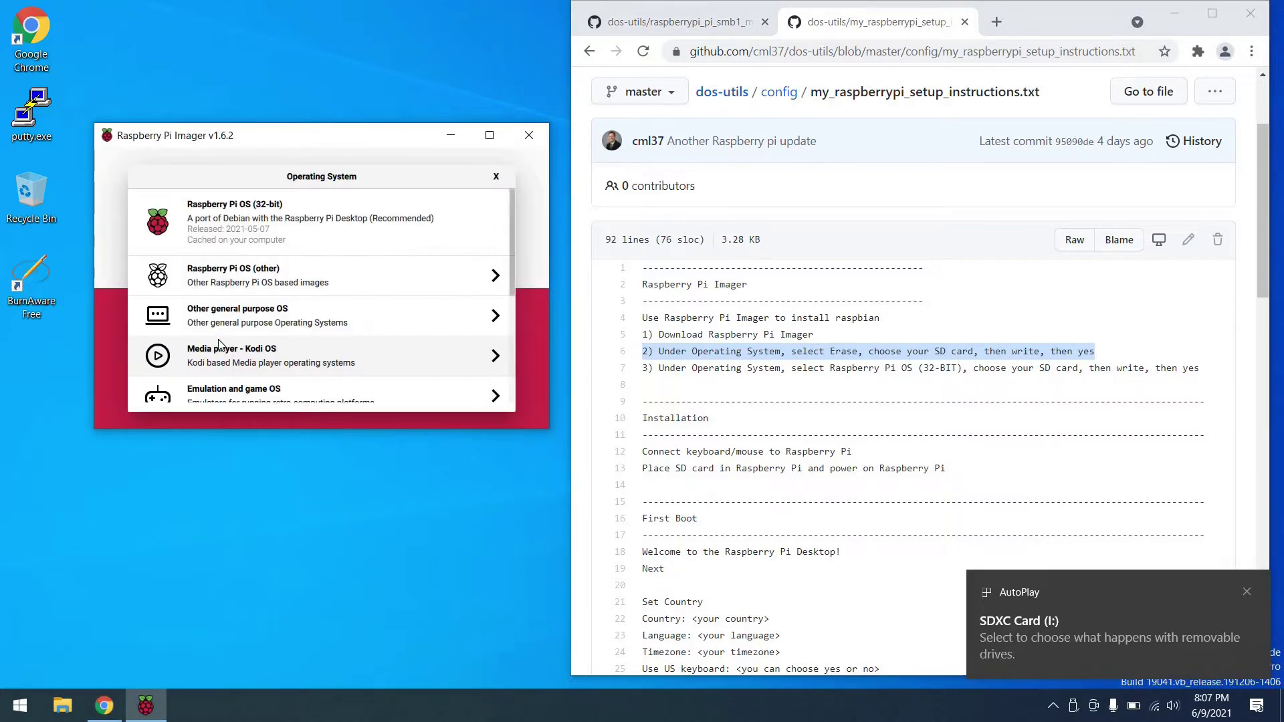
{"action": "scroll", "coordinate": [218, 339], "scroll_direction": "down", "scroll_amount": 3}
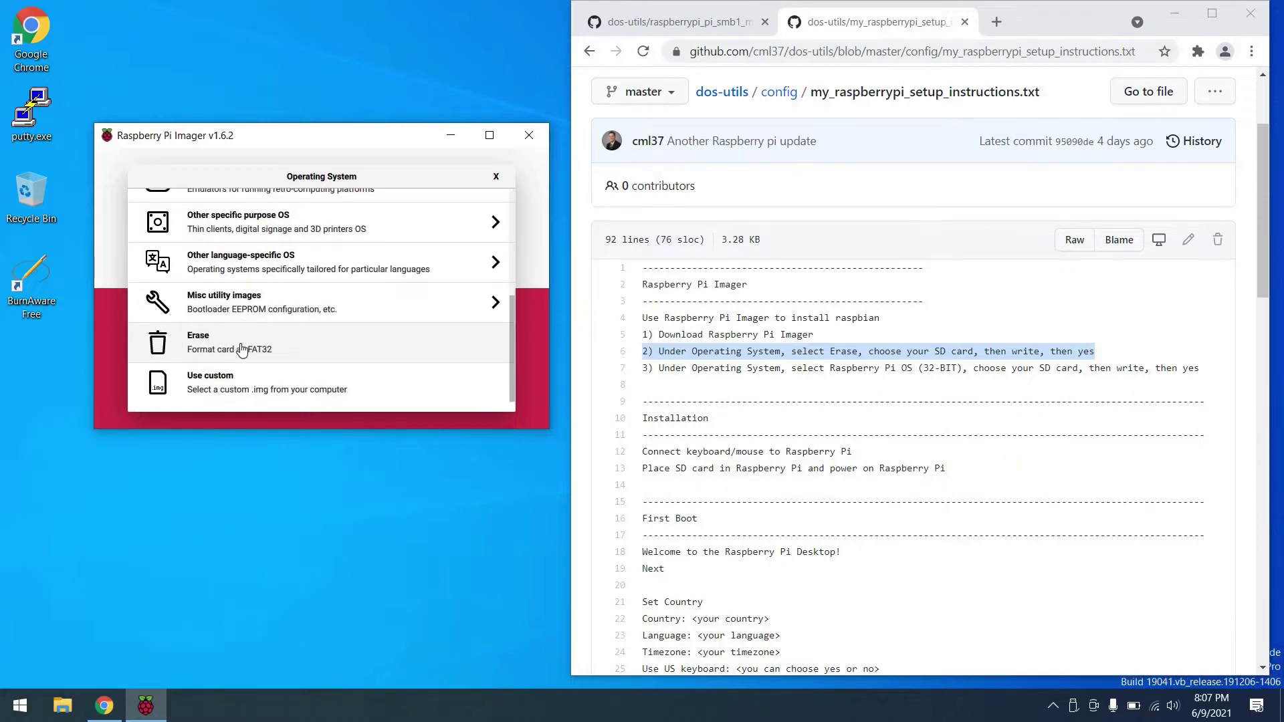
{"action": "left_click", "coordinate": [242, 349]}
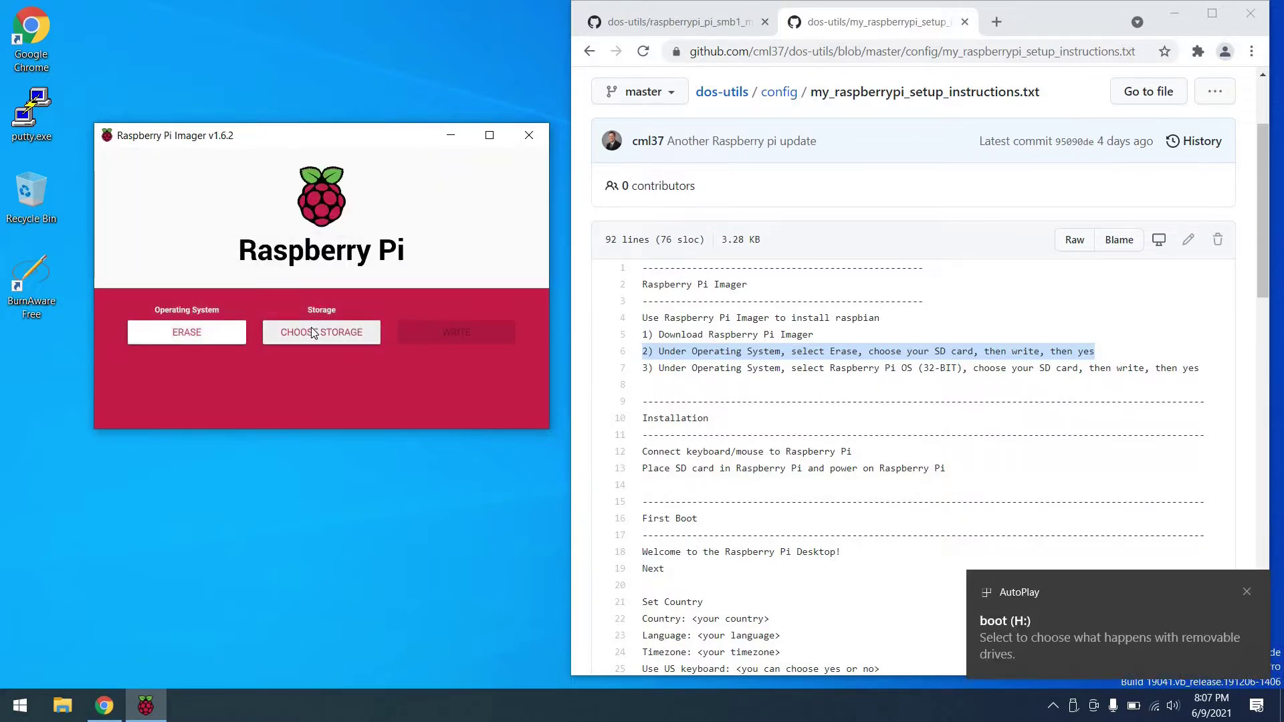
{"action": "left_click", "coordinate": [311, 332]}
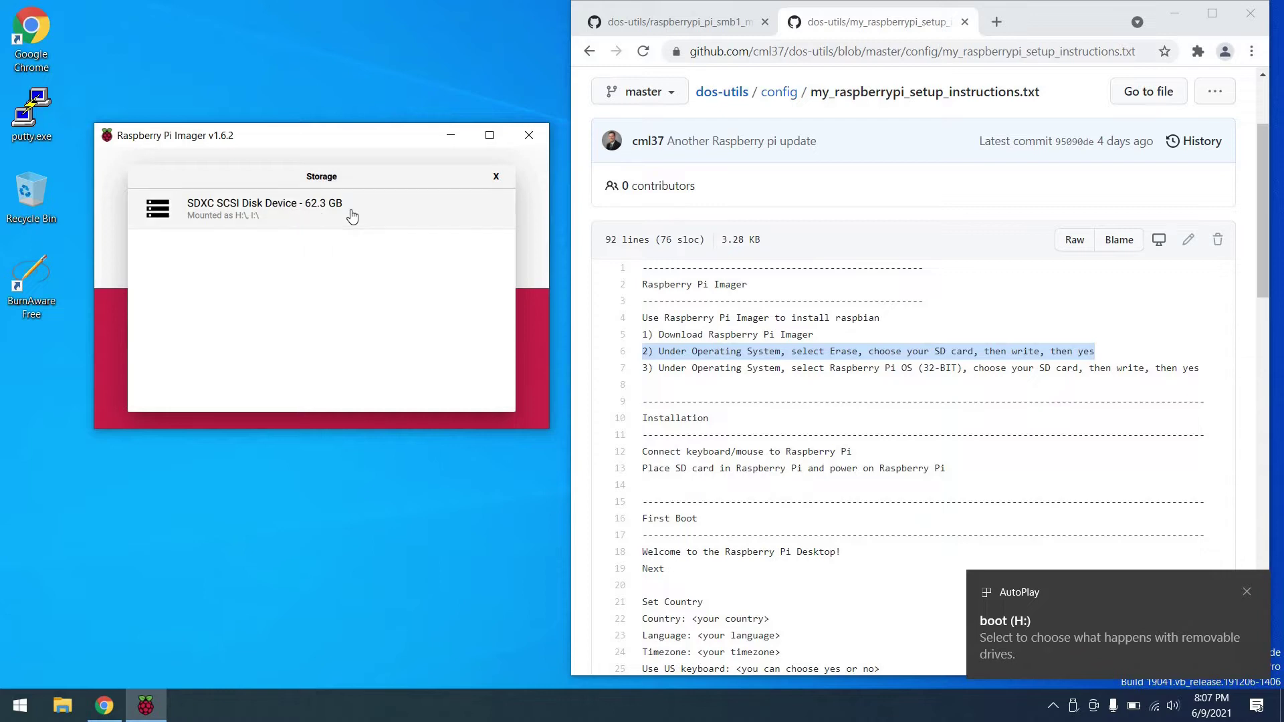
{"action": "left_click", "coordinate": [319, 215]}
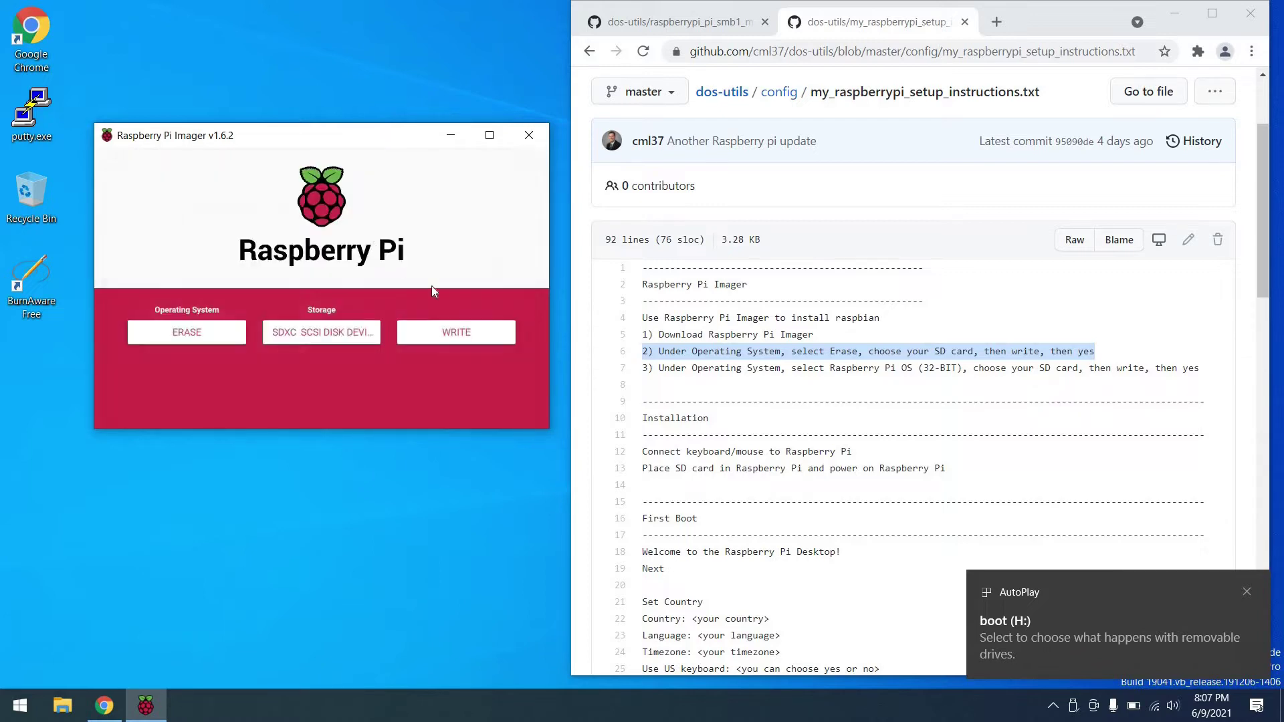
{"action": "left_click", "coordinate": [453, 332]}
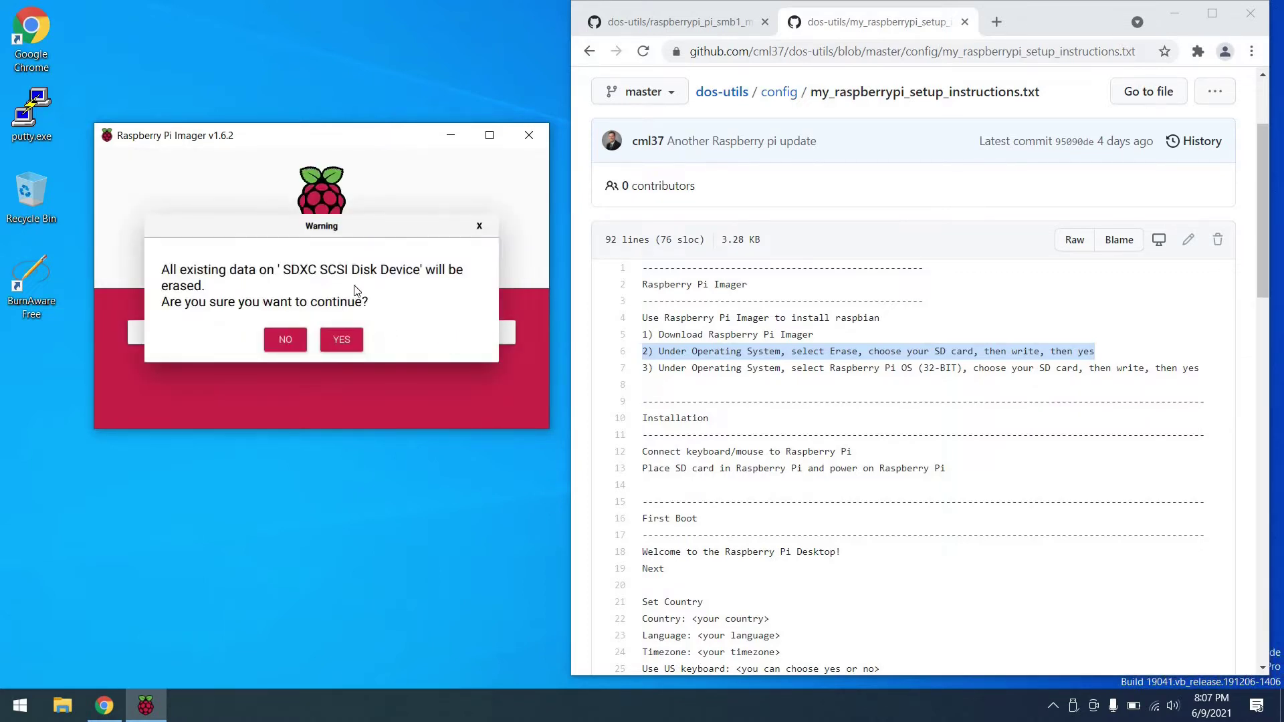
{"action": "left_click", "coordinate": [341, 340]}
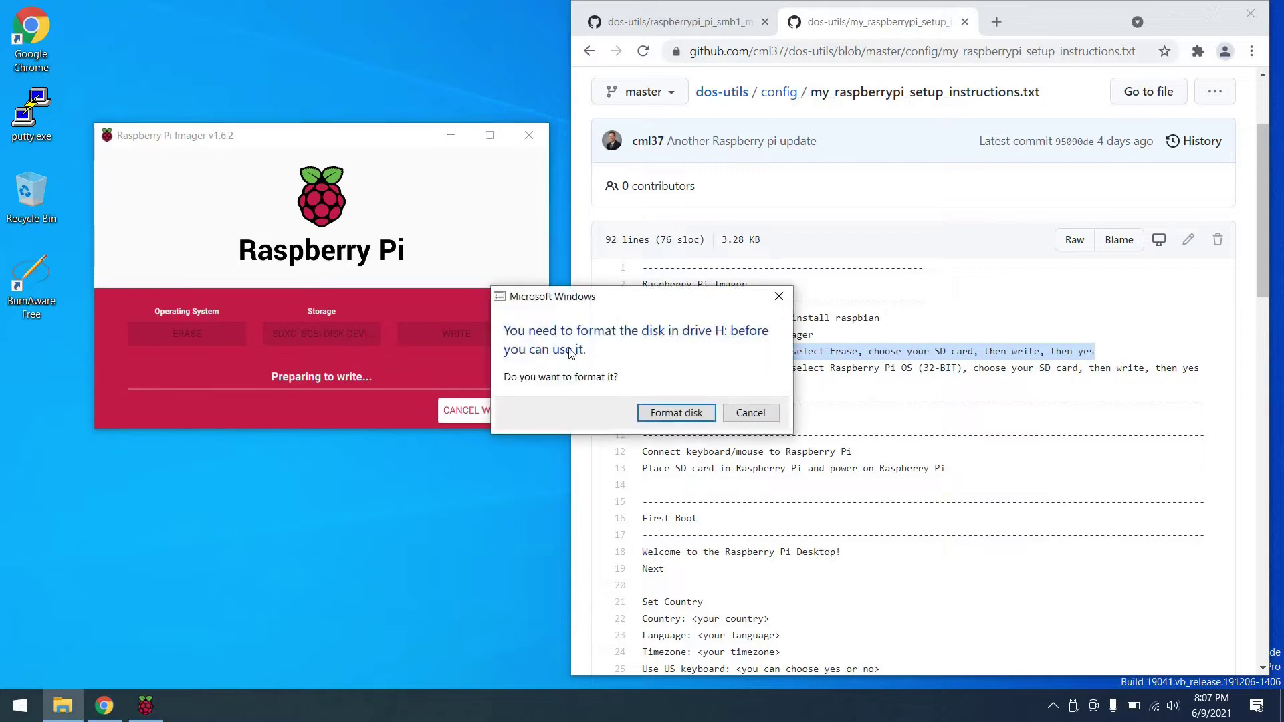
{"action": "left_click", "coordinate": [751, 413]}
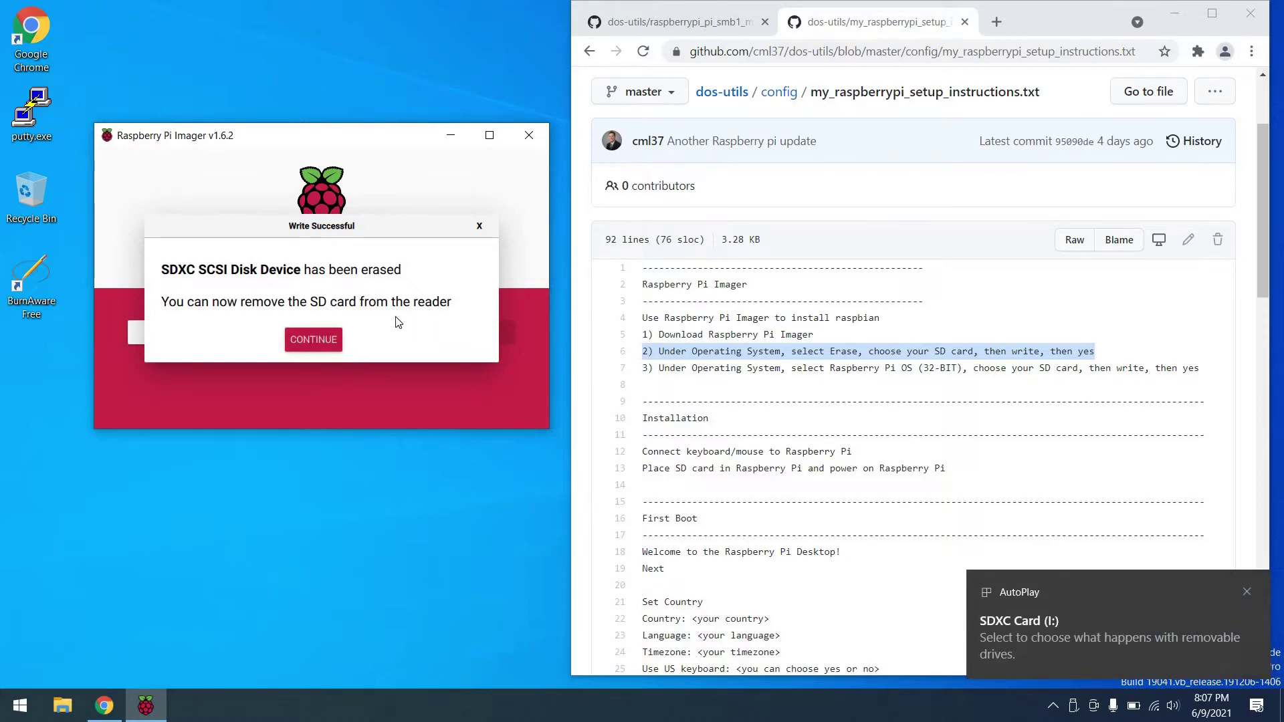
{"action": "left_click", "coordinate": [315, 340]}
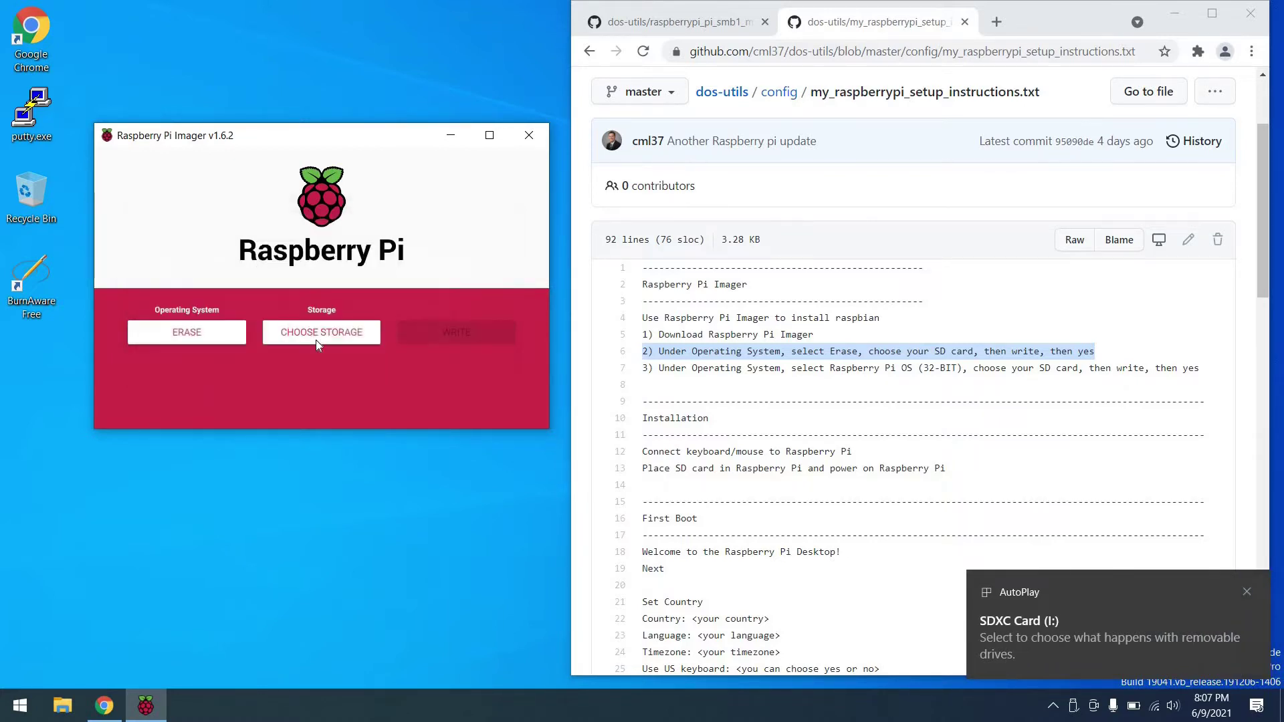
Highlight setup step 3 and select Raspberry Pi OS (32-bit) with the SDXC card as target
{"action": "triple_click", "coordinate": [697, 369]}
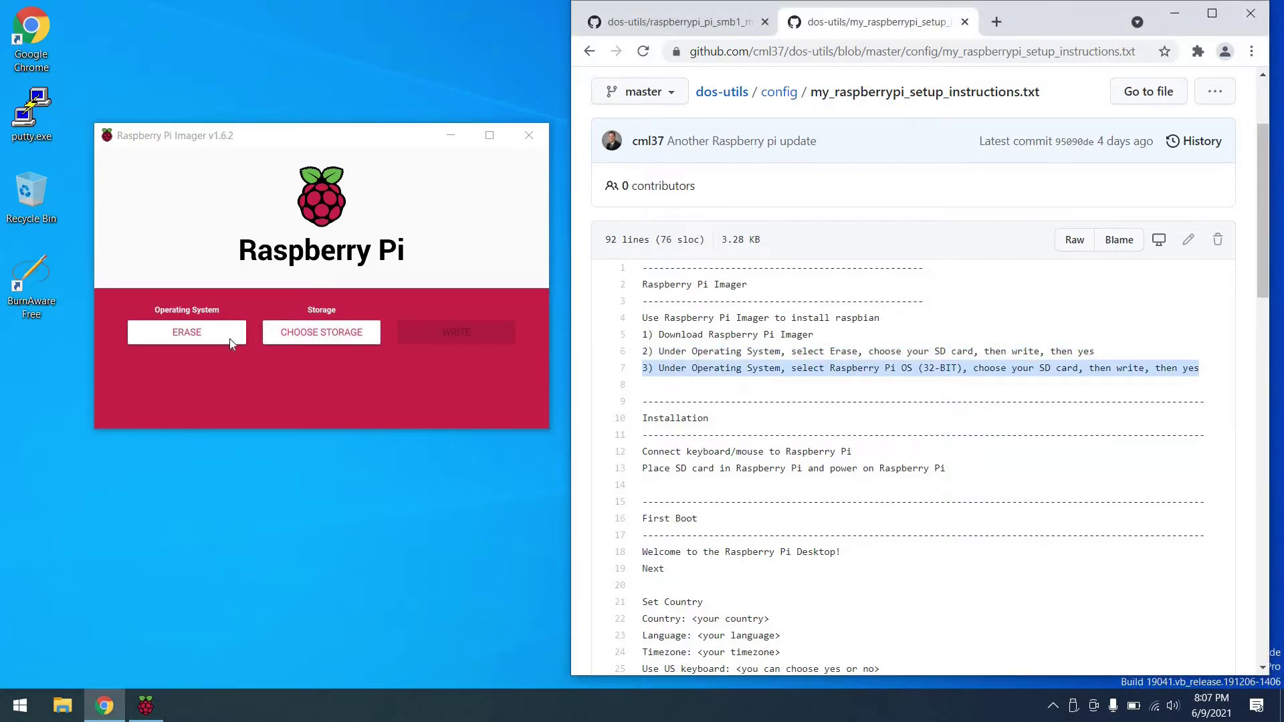
{"action": "left_click", "coordinate": [205, 329]}
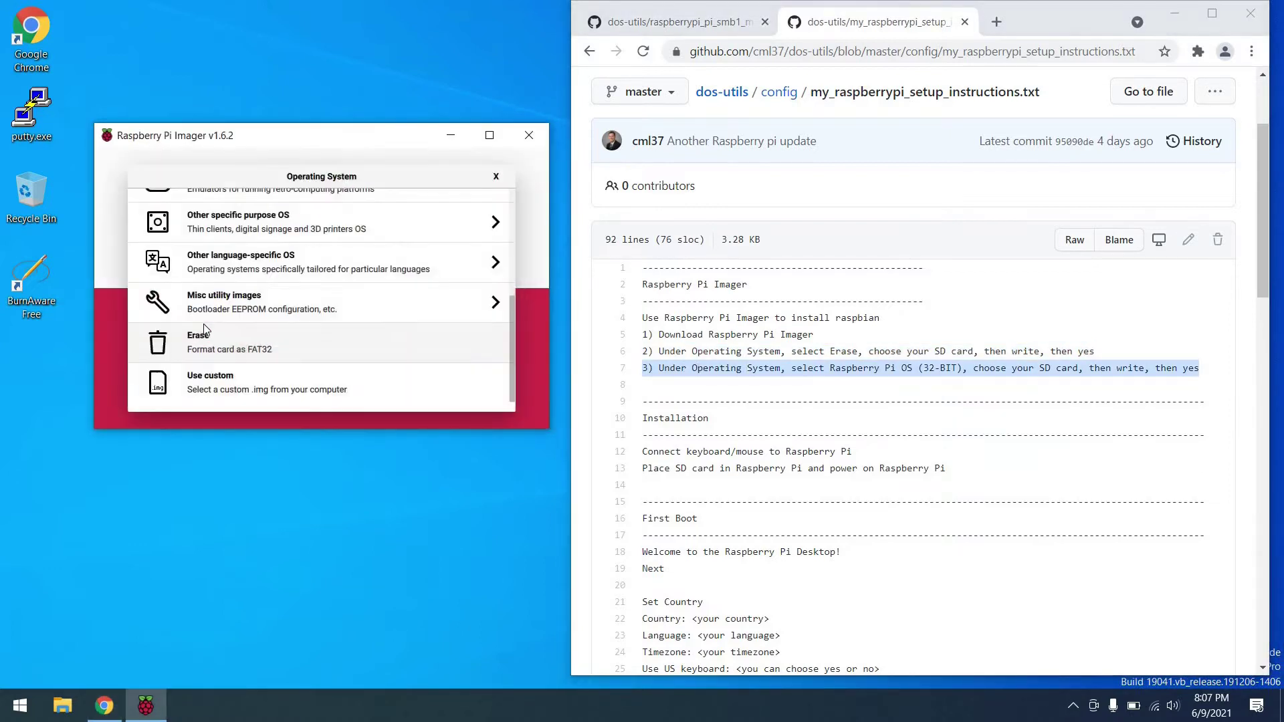
{"action": "scroll", "coordinate": [258, 230], "scroll_direction": "up", "scroll_amount": 5}
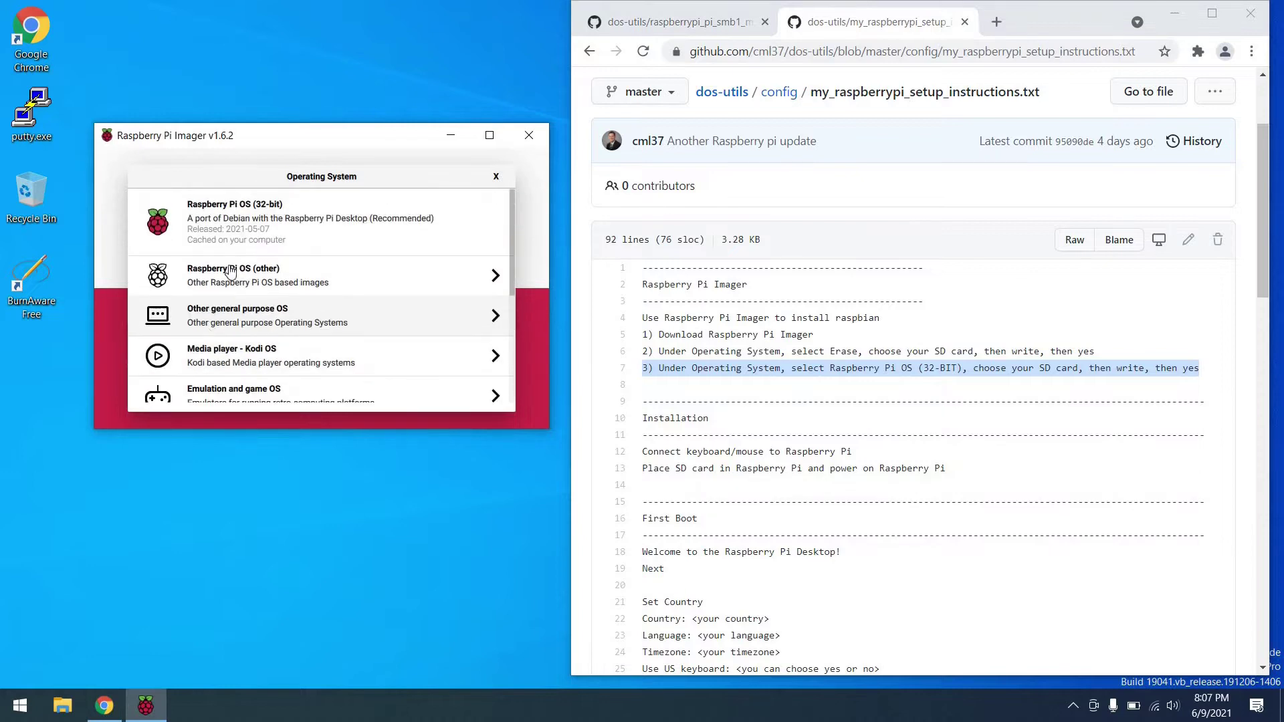
{"action": "left_click", "coordinate": [263, 226]}
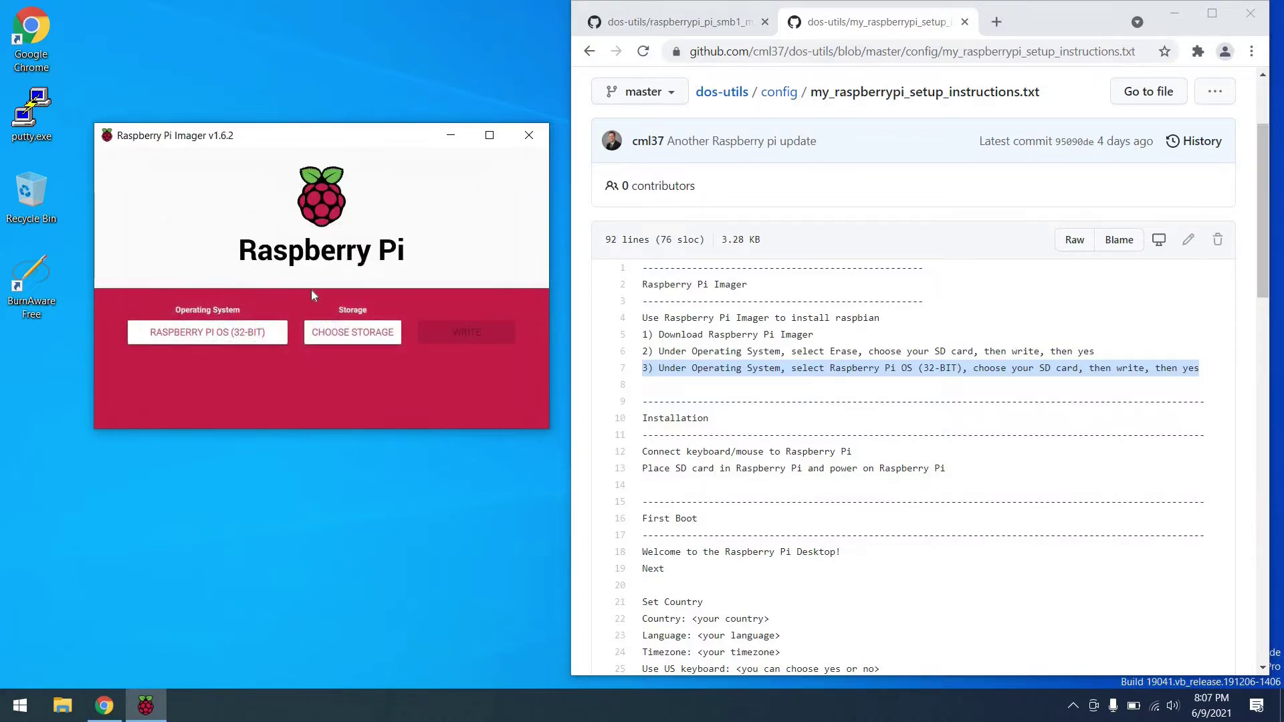
{"action": "left_click", "coordinate": [336, 332]}
{"action": "left_click", "coordinate": [332, 210]}
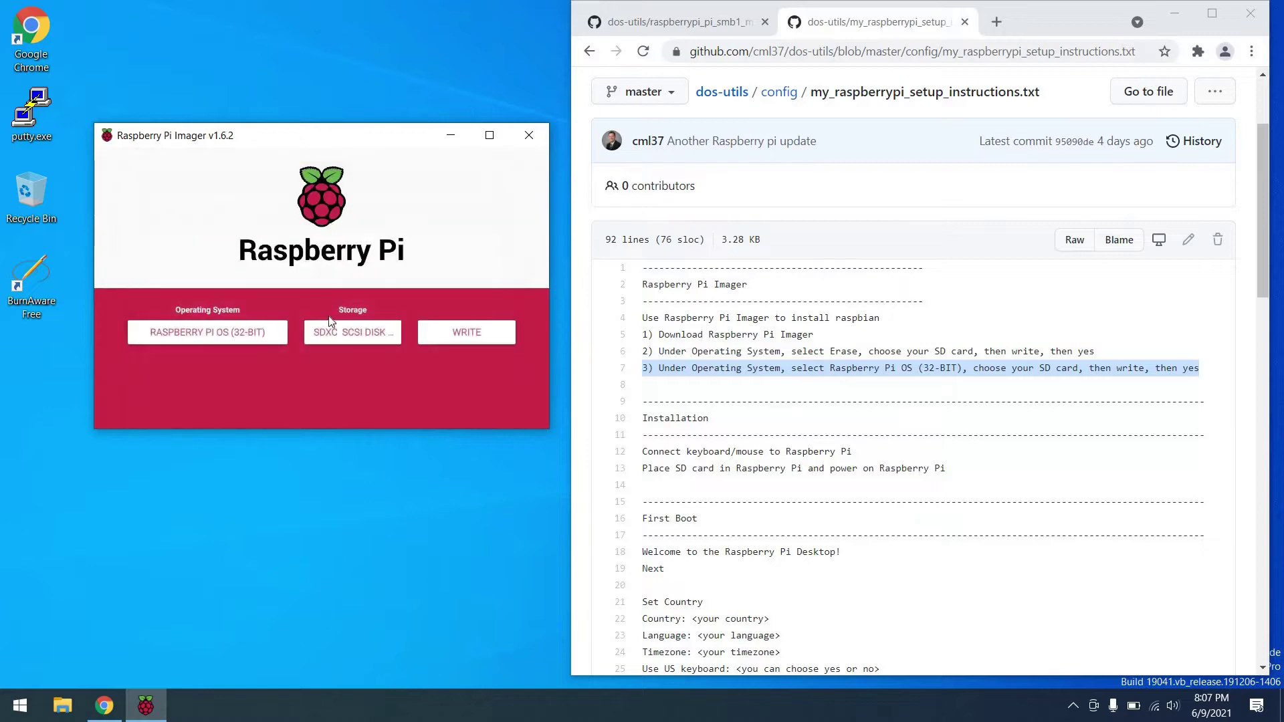
Write the image to the card, dismiss Windows' format prompt, and close Imager
{"action": "left_click", "coordinate": [446, 338]}
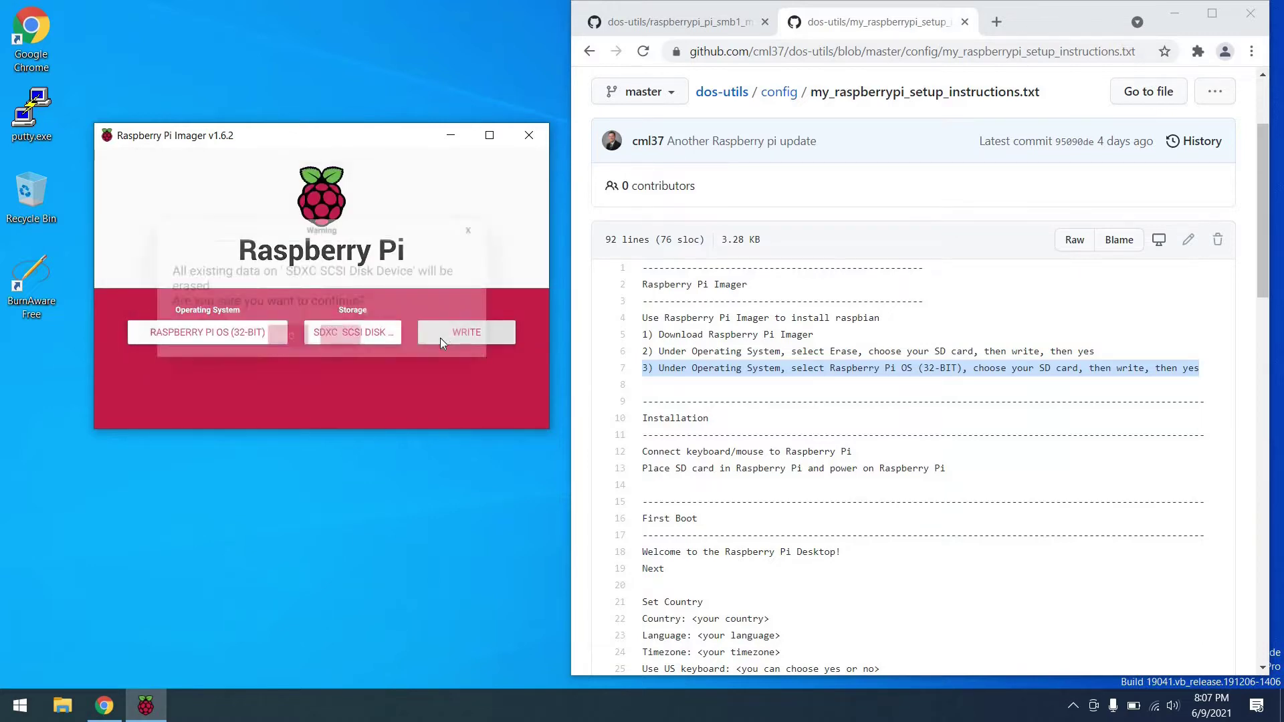
{"action": "left_click", "coordinate": [354, 340]}
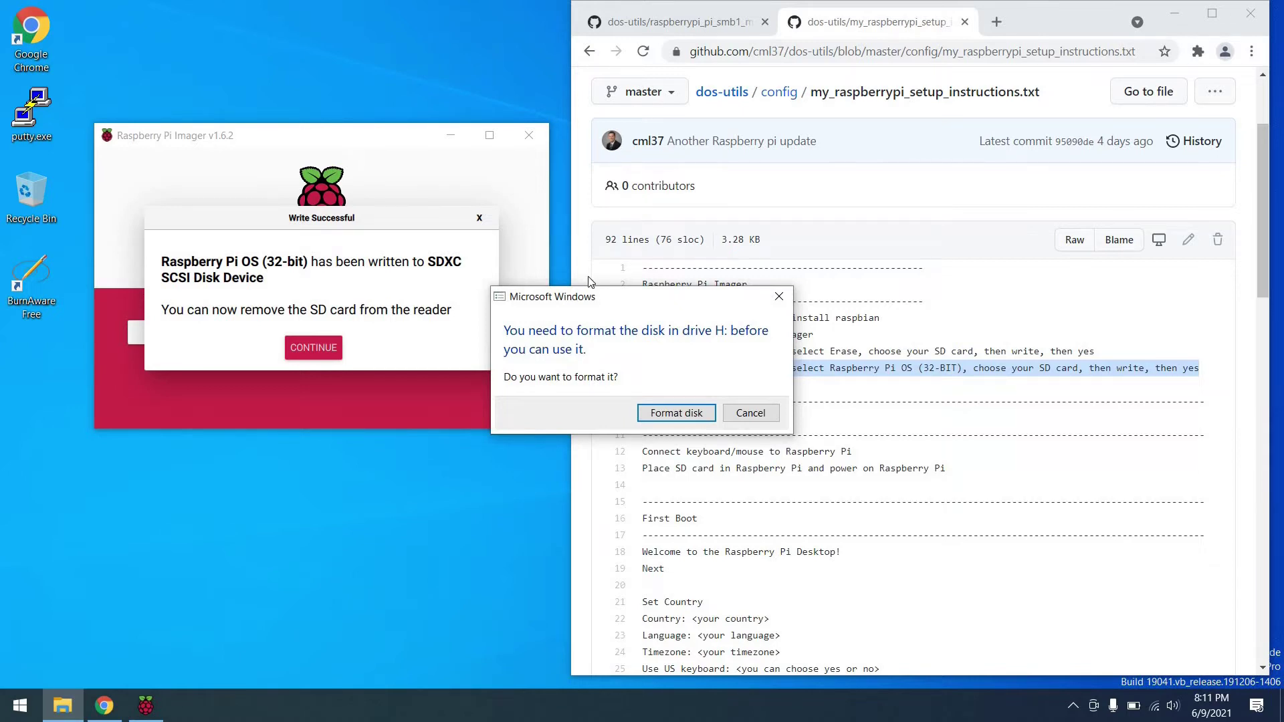
{"action": "left_click", "coordinate": [760, 413]}
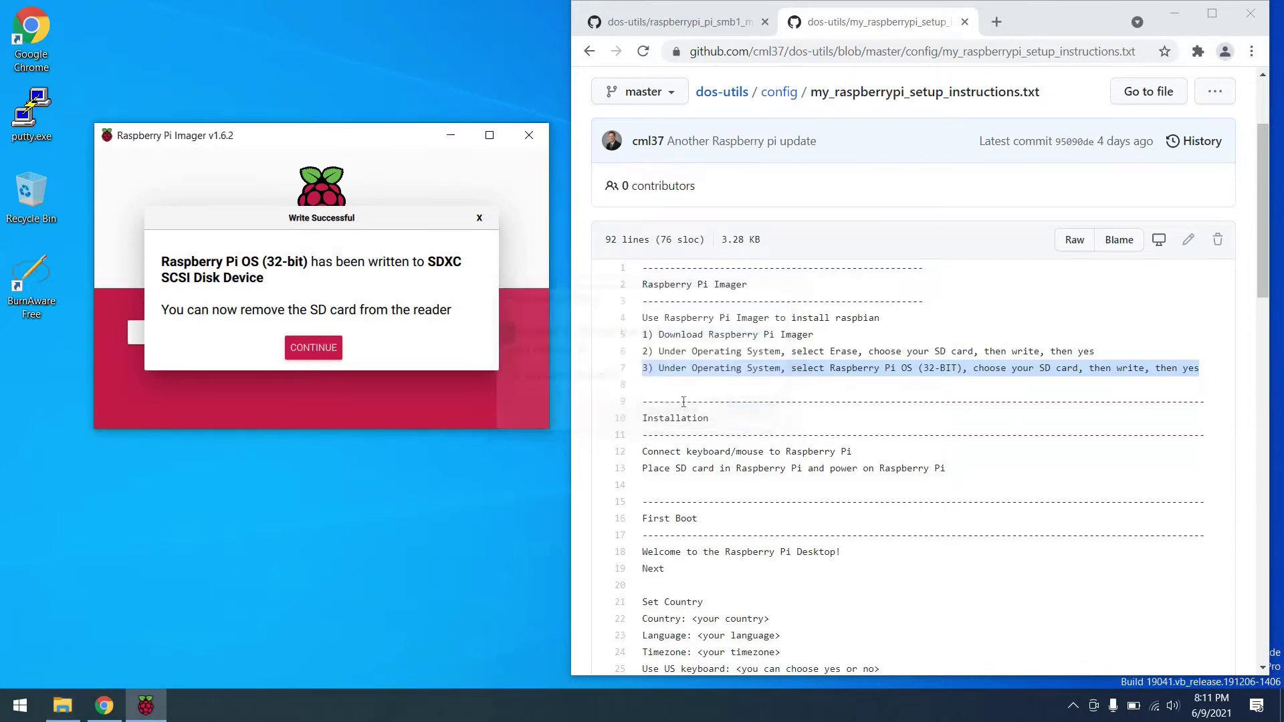
{"action": "left_click", "coordinate": [323, 346]}
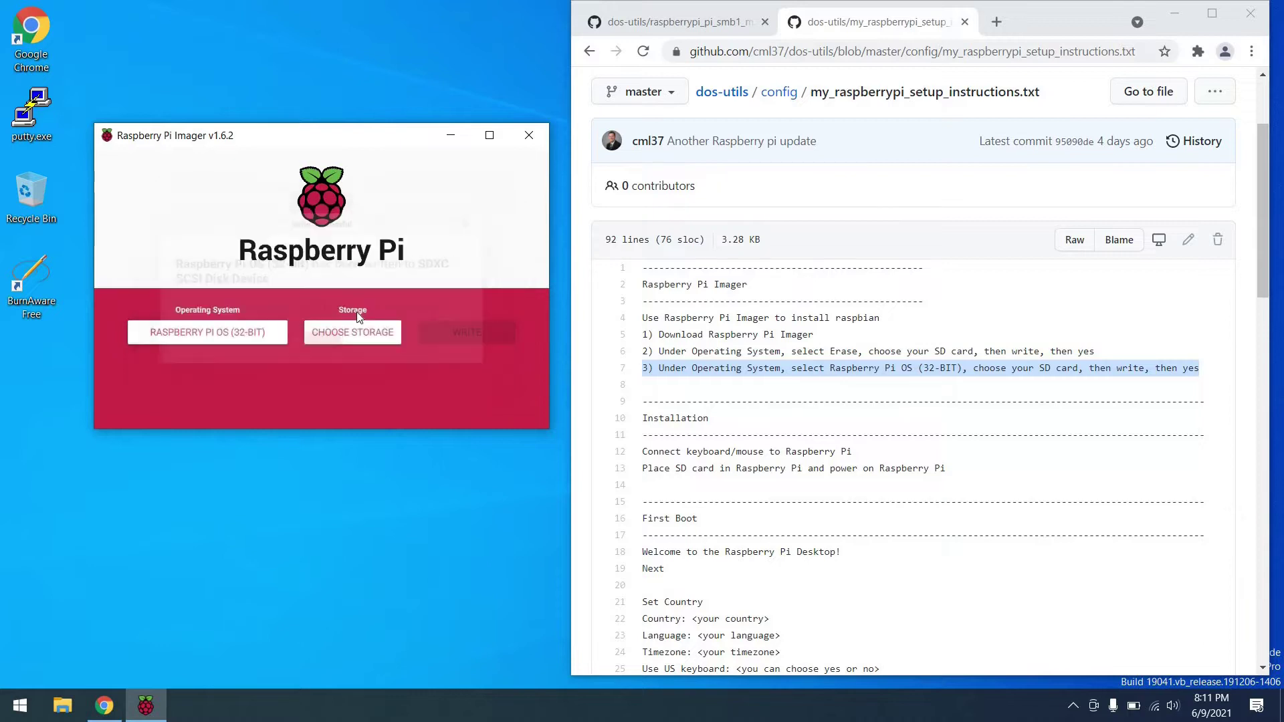
{"action": "left_click", "coordinate": [527, 137]}
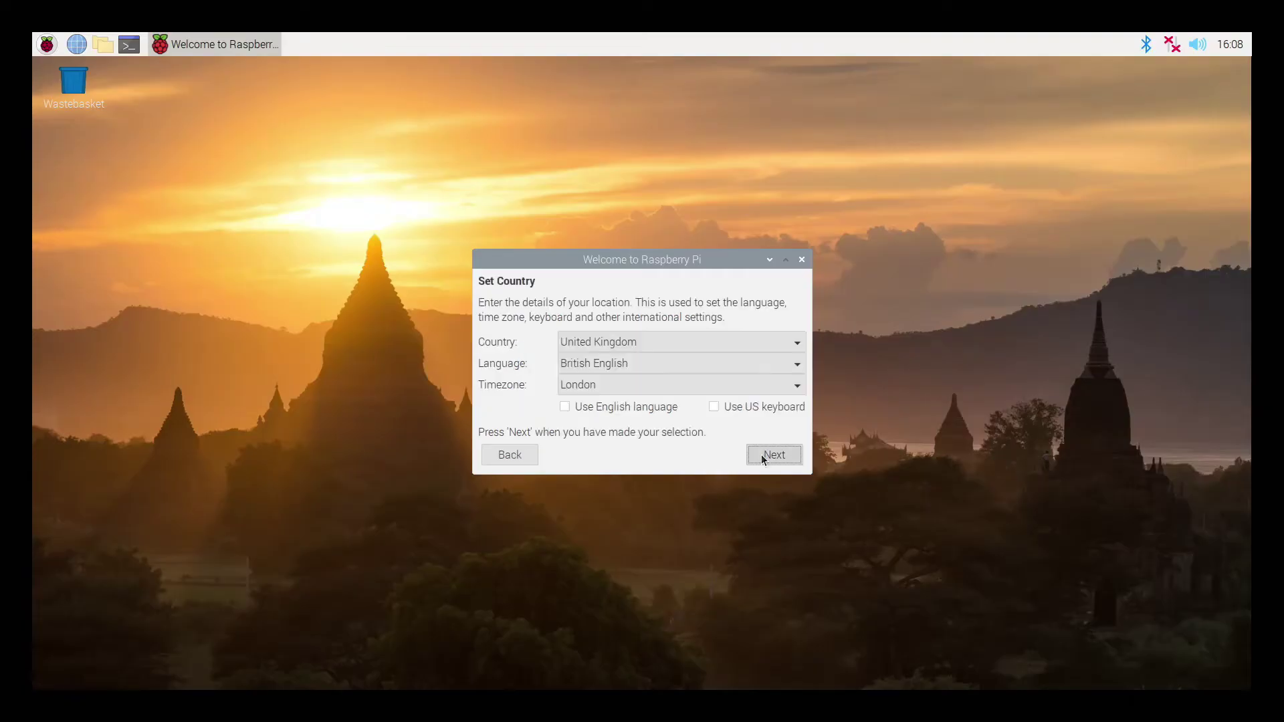
Set country United States, timezone New York, English language and a US keyboard
{"action": "left_click", "coordinate": [666, 343]}
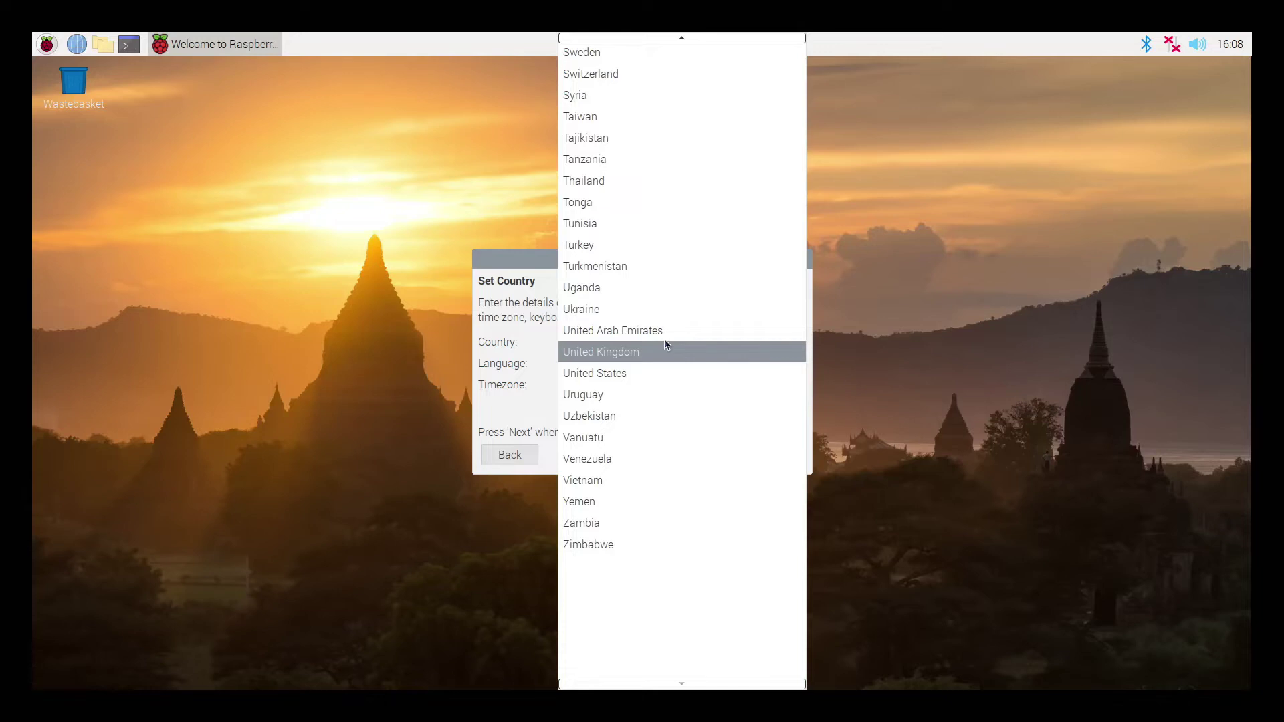
{"action": "left_click", "coordinate": [663, 372]}
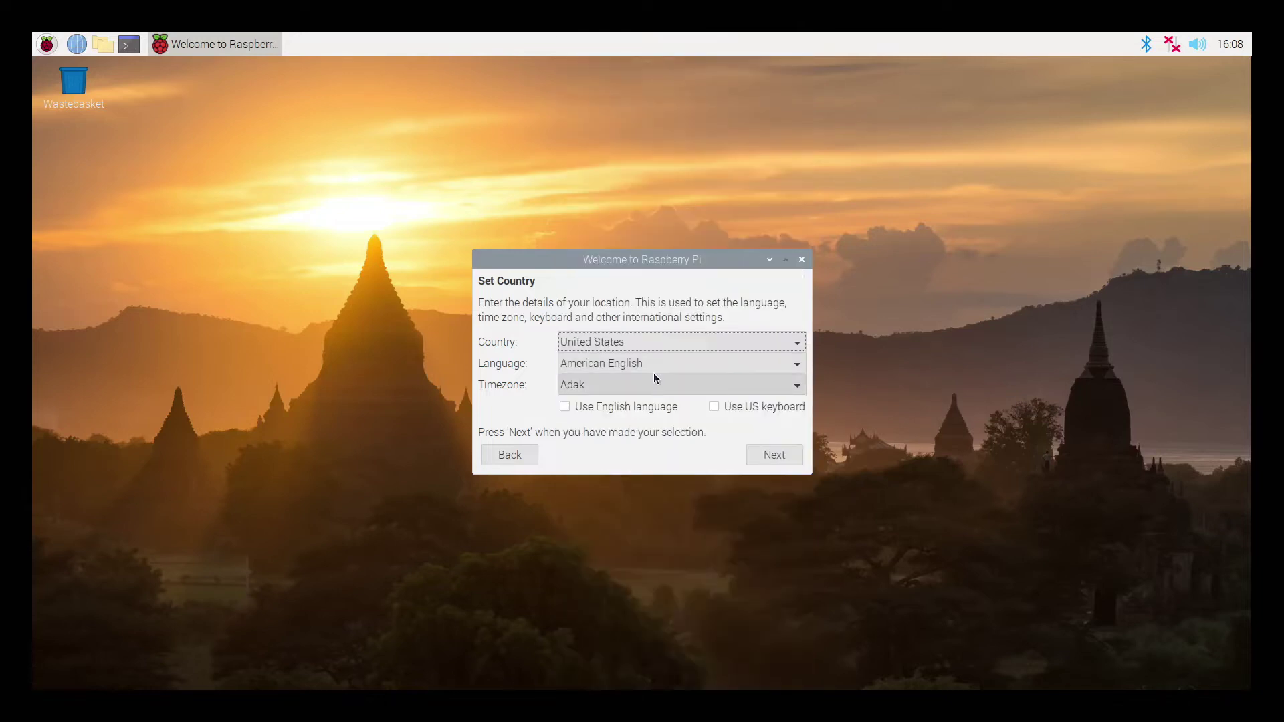
{"action": "left_click", "coordinate": [650, 390]}
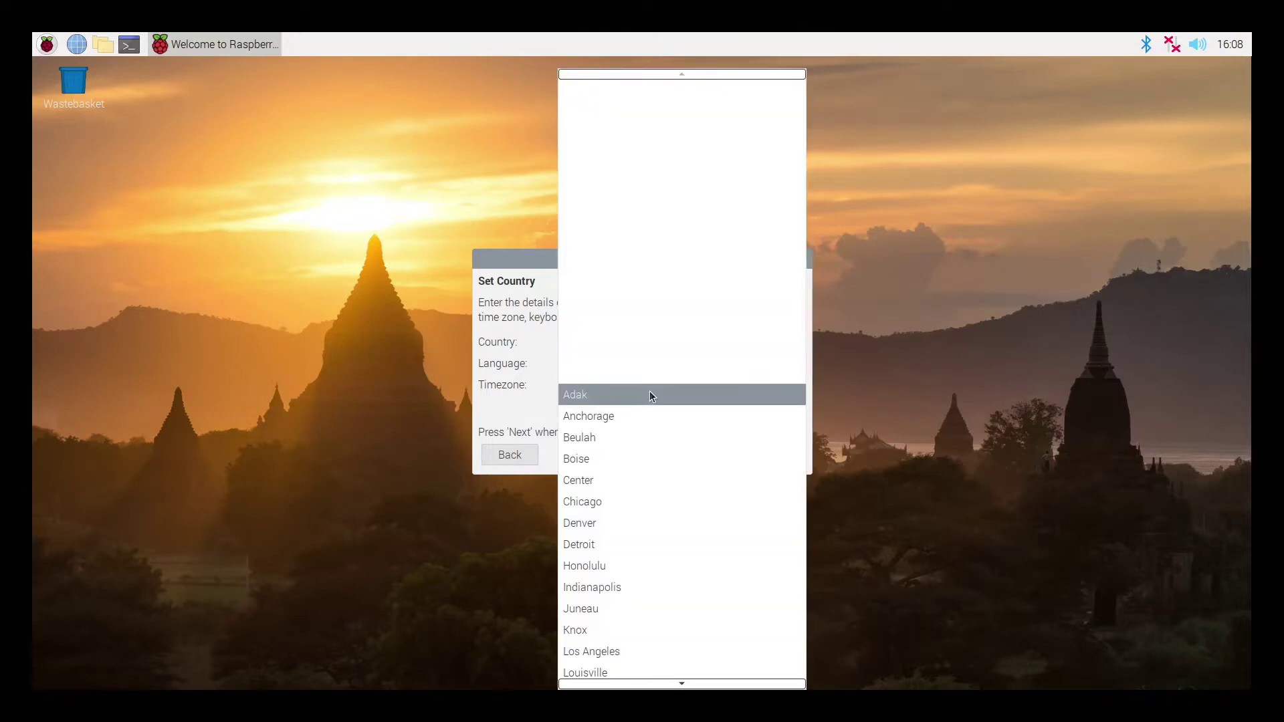
{"action": "scroll", "coordinate": [648, 506], "scroll_direction": "down", "scroll_amount": 6}
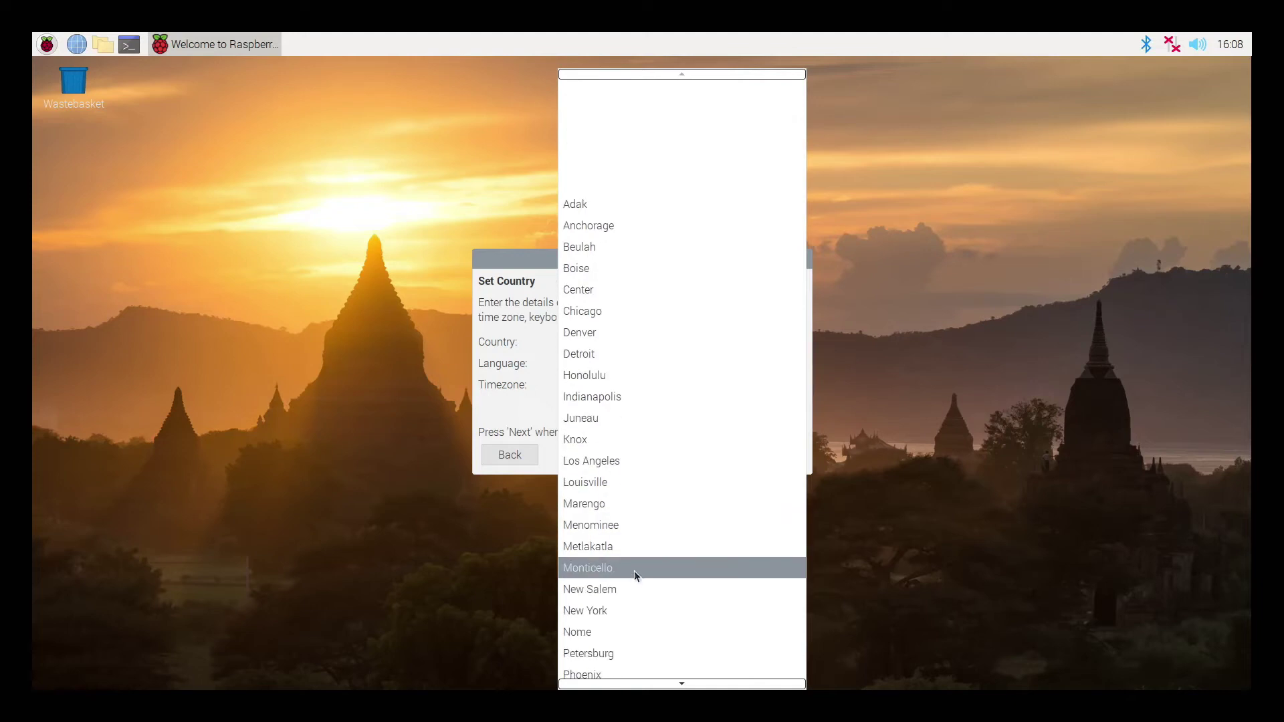
{"action": "left_click", "coordinate": [632, 610]}
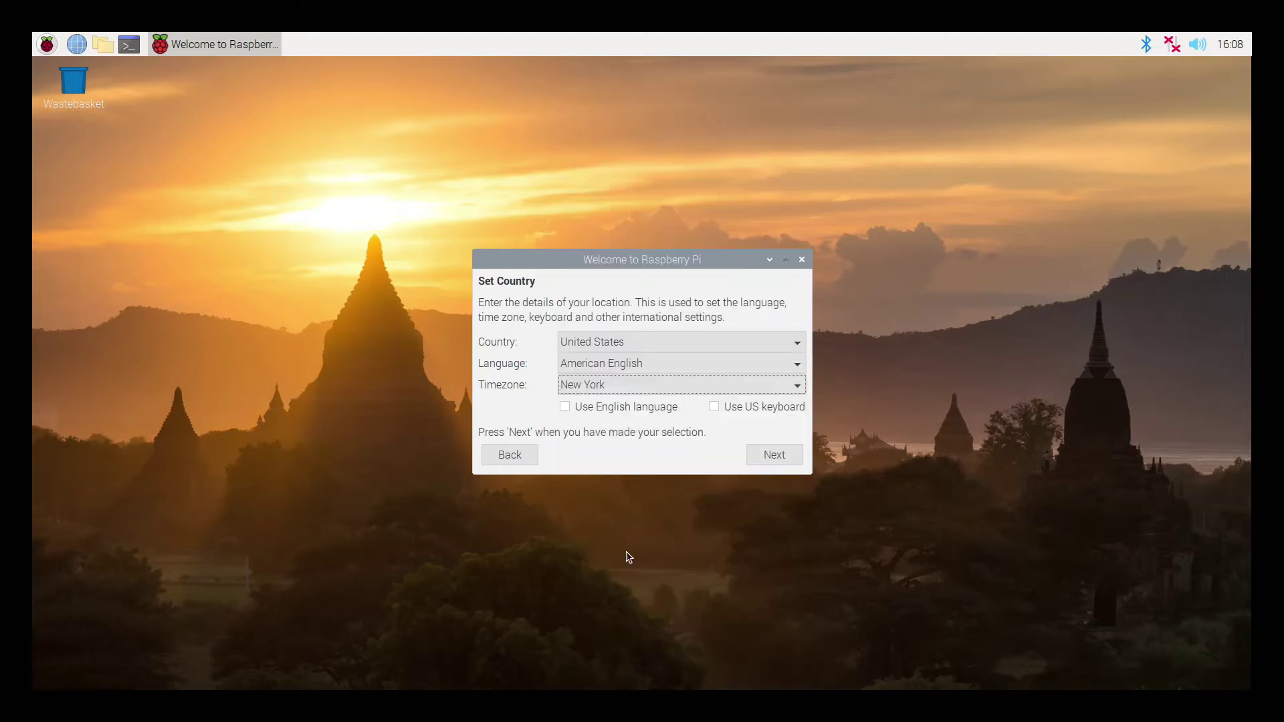
{"action": "left_click", "coordinate": [640, 413]}
{"action": "left_click", "coordinate": [728, 409]}
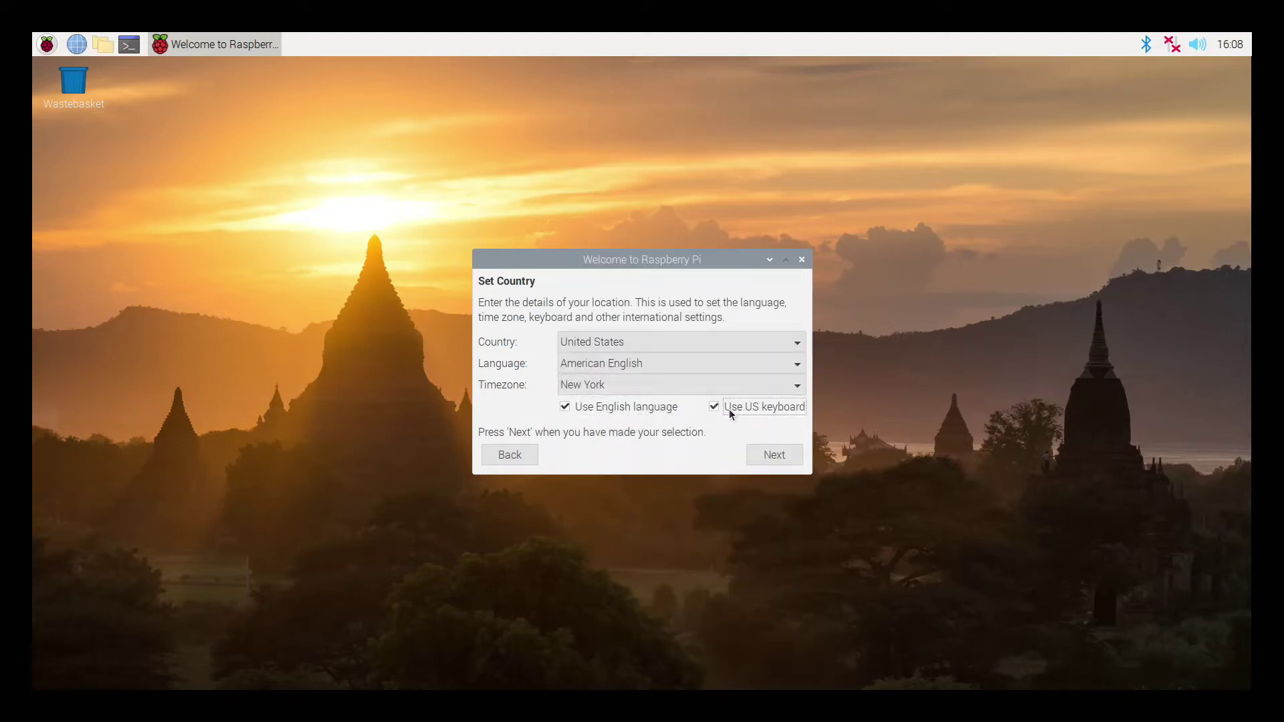
{"action": "left_click", "coordinate": [760, 459]}
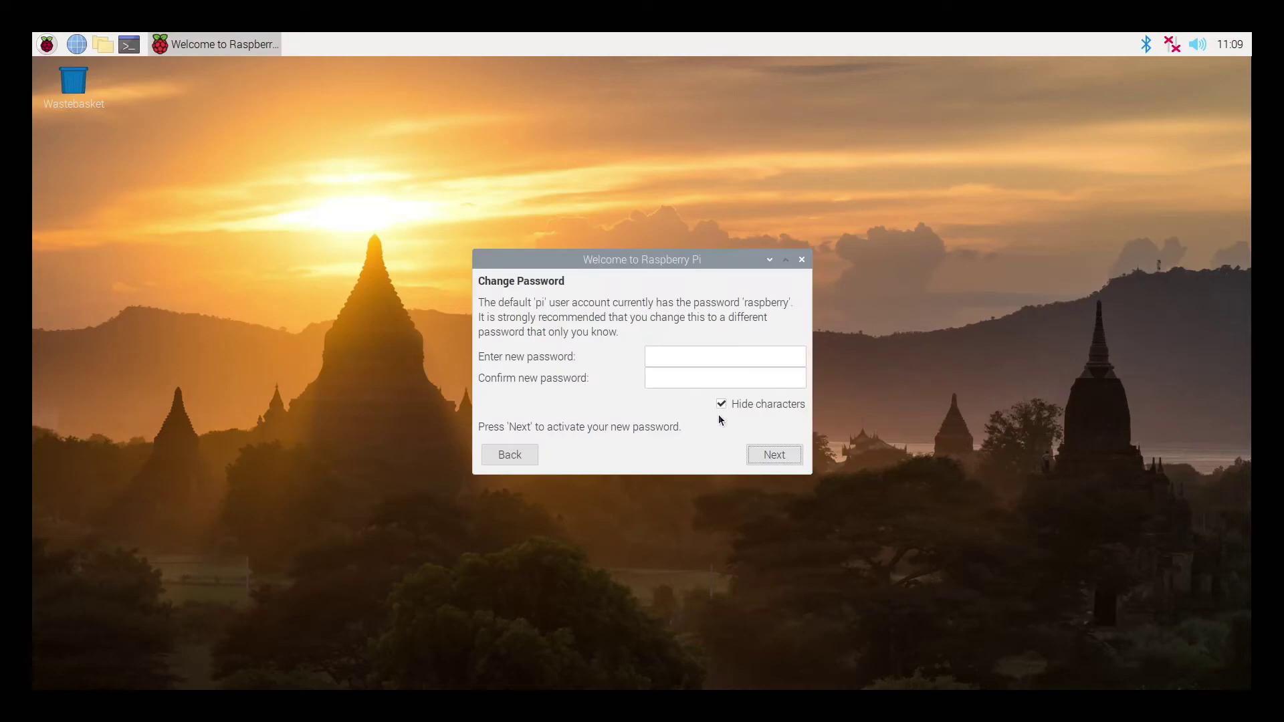
Enter and confirm the new account password and keep the default screen setting
{"action": "left_click", "coordinate": [700, 350]}
{"action": "type", "text": "••••••••"}
{"action": "key", "text": "Tab"}
{"action": "type", "text": "••••••••"}
{"action": "left_click", "coordinate": [764, 451]}
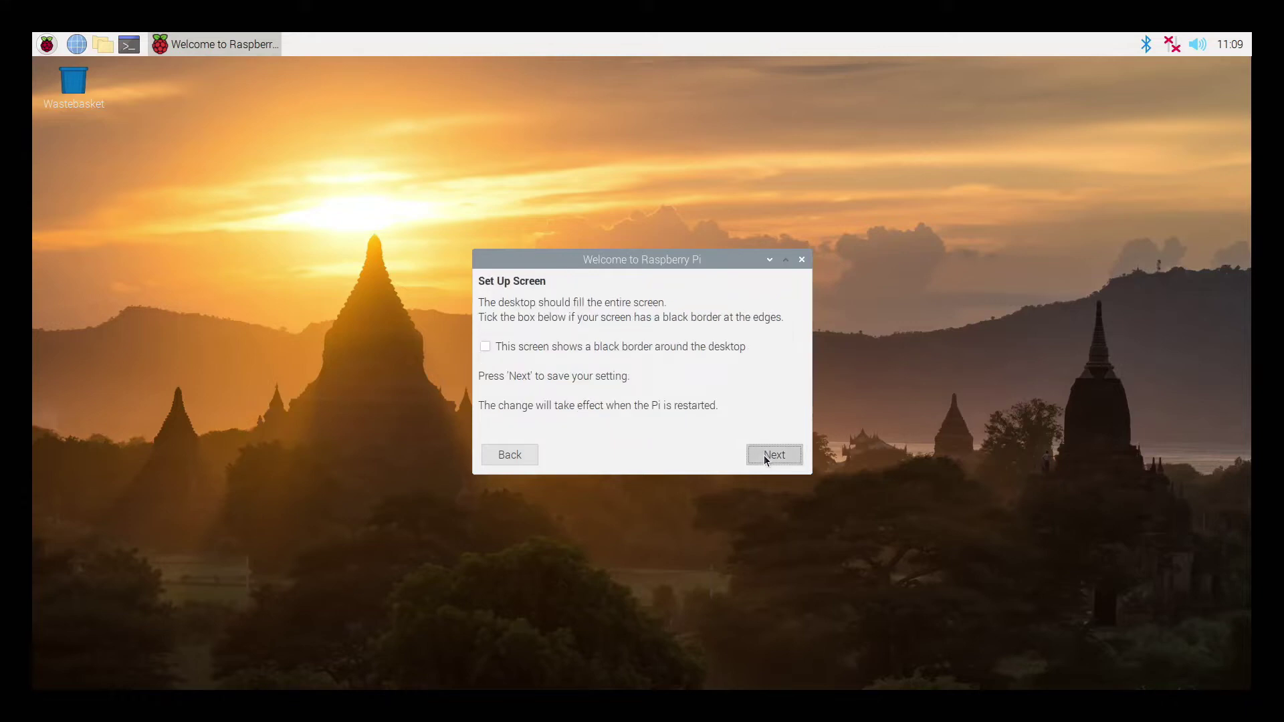
{"action": "left_click", "coordinate": [764, 455]}
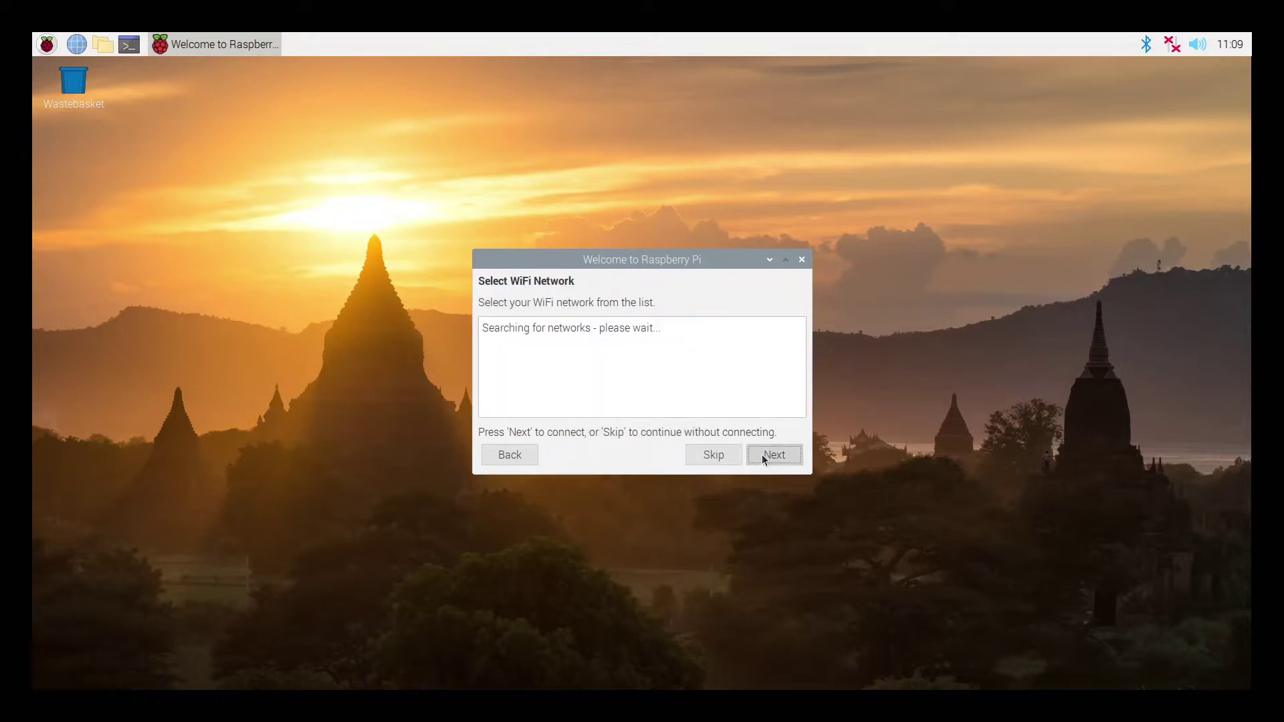
Connect to the home WiFi network and install updates until the system is up to date
{"action": "left_click", "coordinate": [577, 372]}
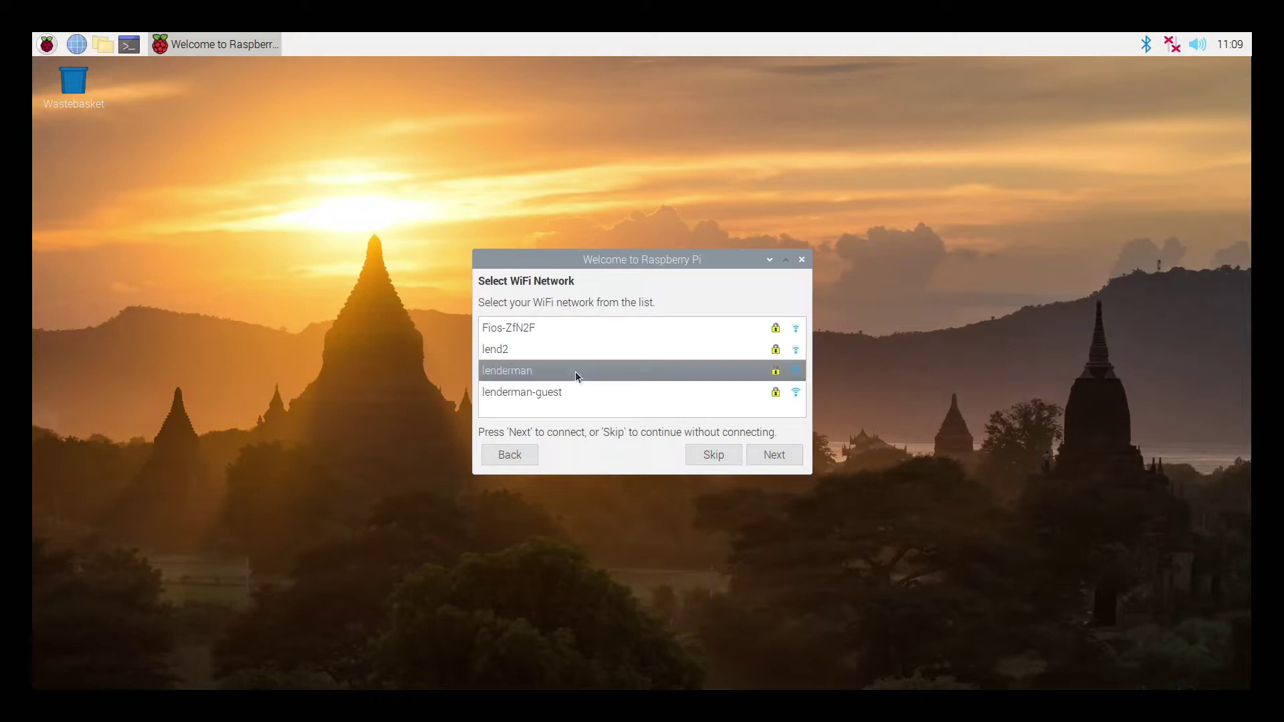
{"action": "left_click", "coordinate": [756, 456]}
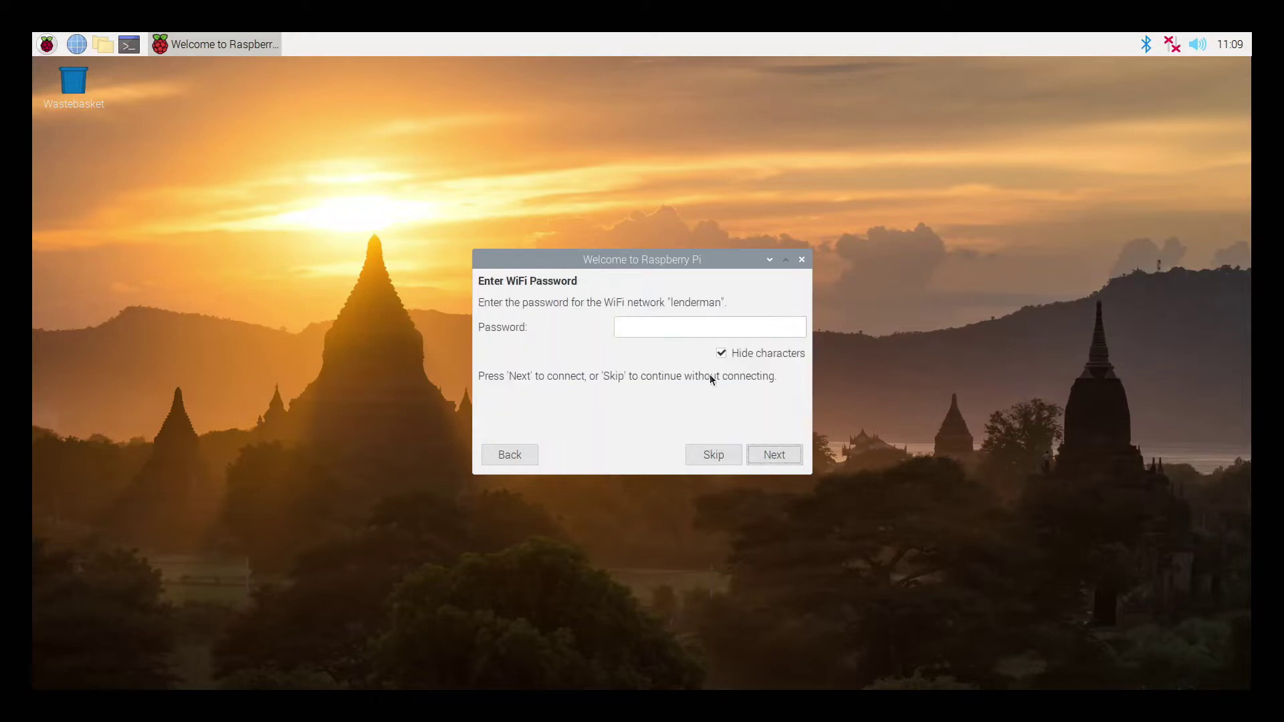
{"action": "left_click", "coordinate": [760, 450]}
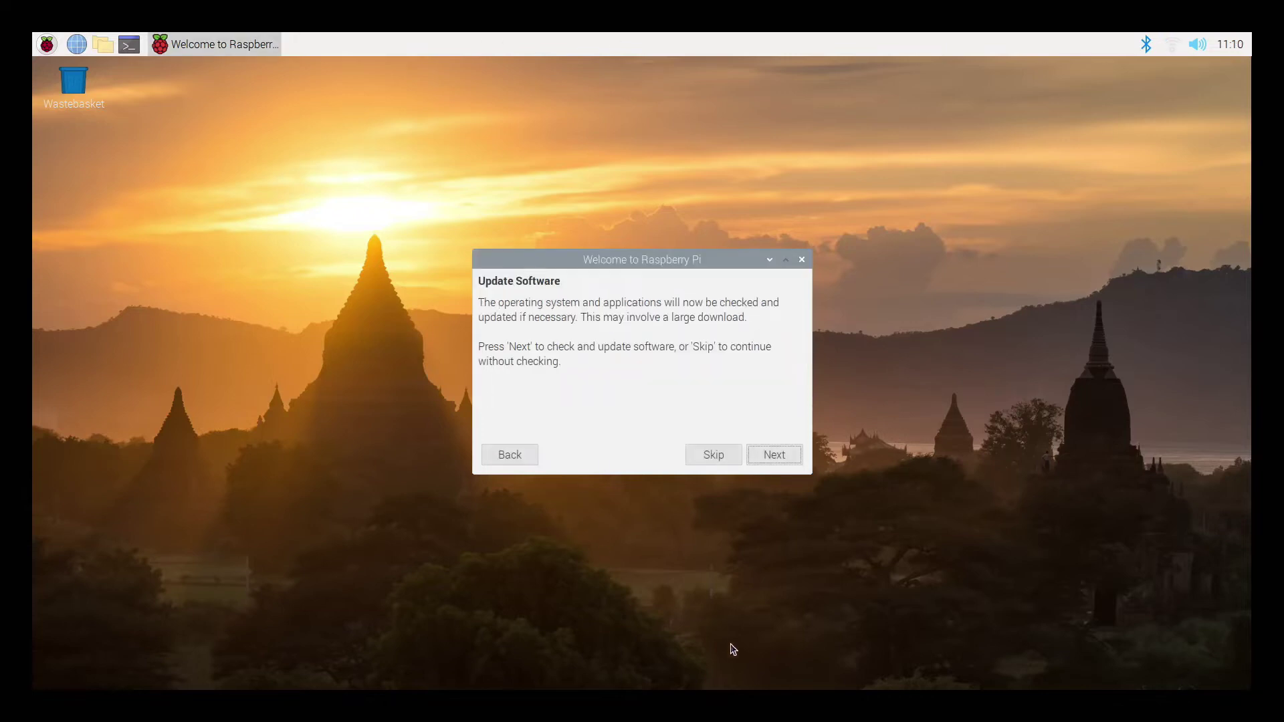
{"action": "left_click", "coordinate": [777, 457]}
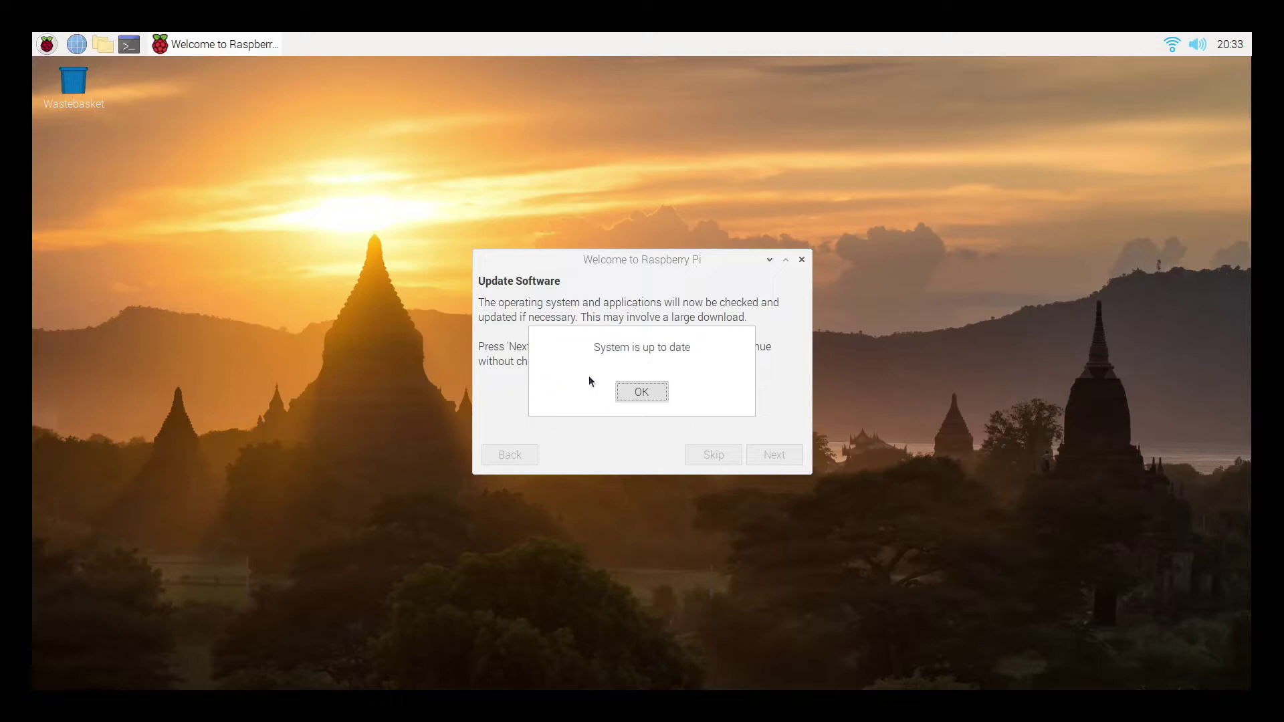
{"action": "left_click", "coordinate": [625, 393]}
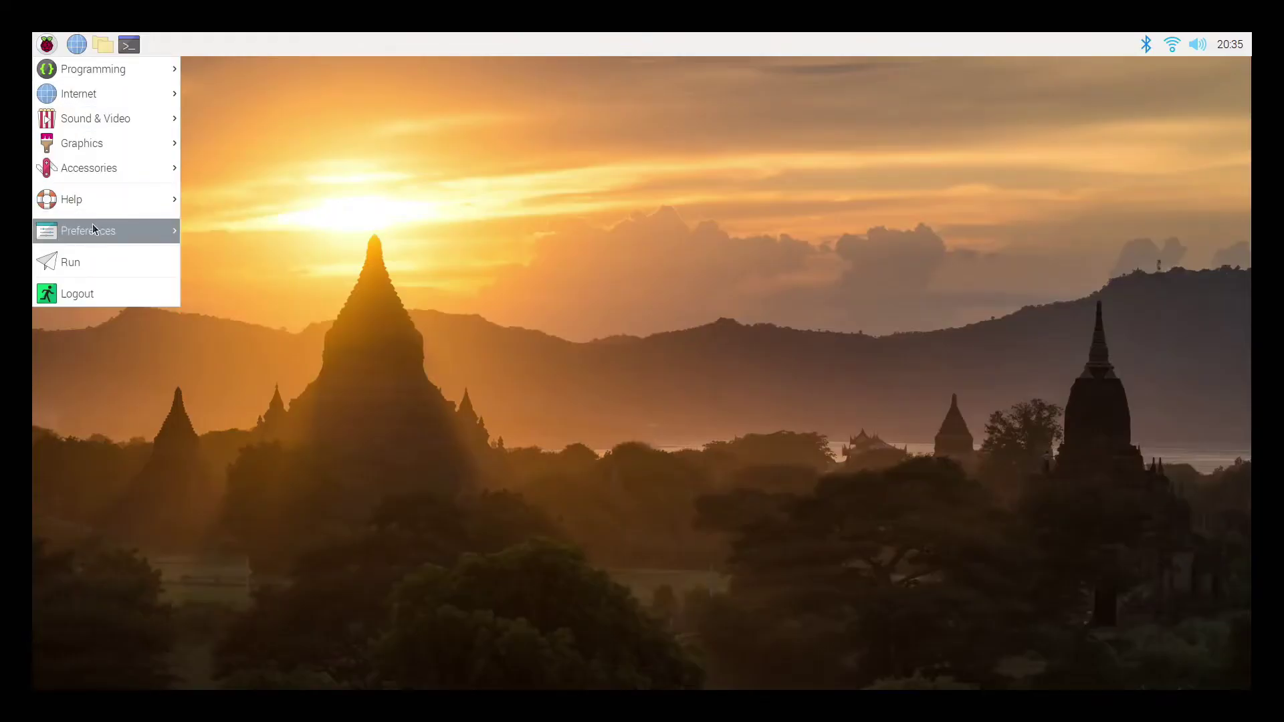
In Raspberry Pi Configuration, enable wait-for-network, set hostname filepi, enable SSH, and reboot
{"action": "mouse_move", "coordinate": [119, 235]}
{"action": "left_click", "coordinate": [298, 354]}
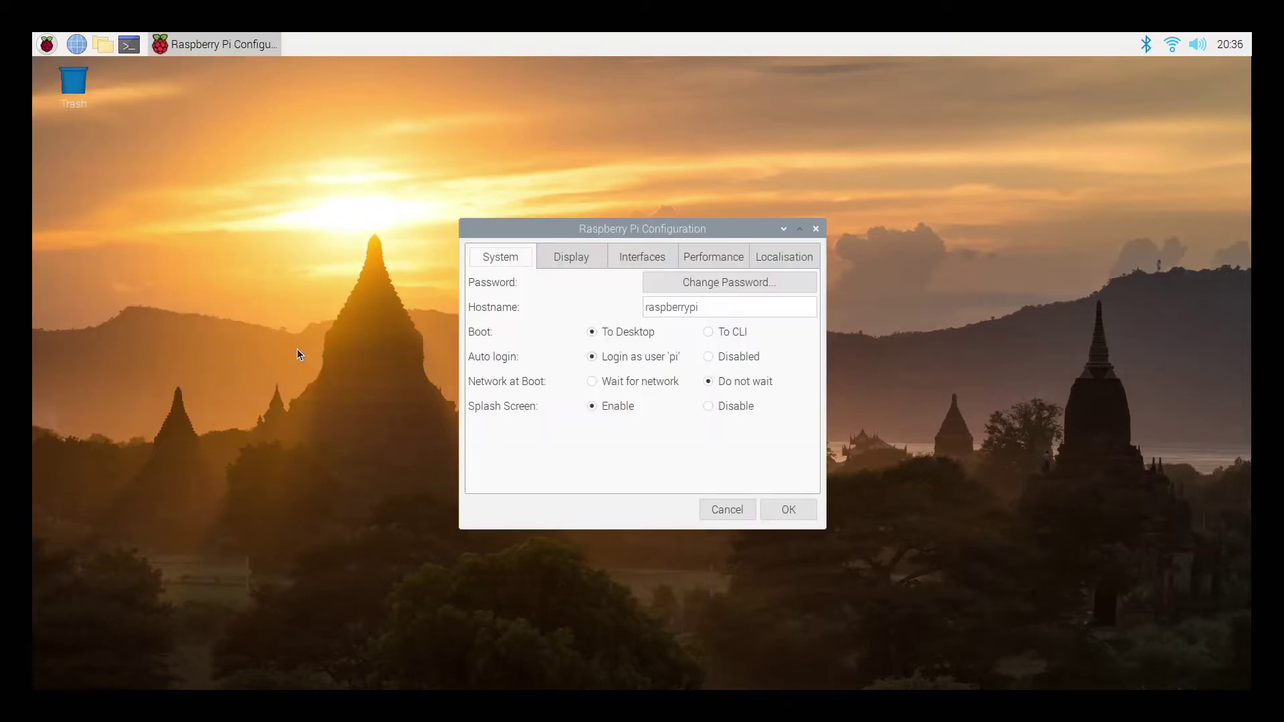
{"action": "left_click", "coordinate": [621, 382]}
{"action": "double_click", "coordinate": [688, 308]}
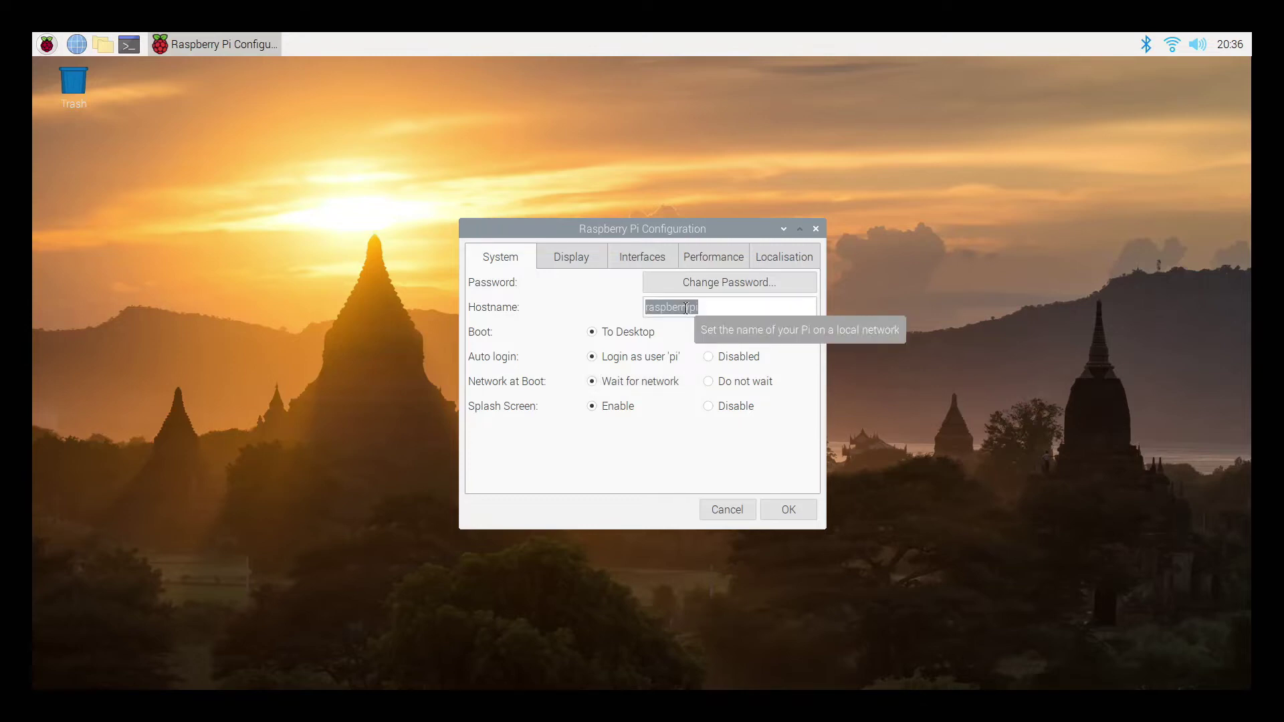
{"action": "type", "text": "filepi"}
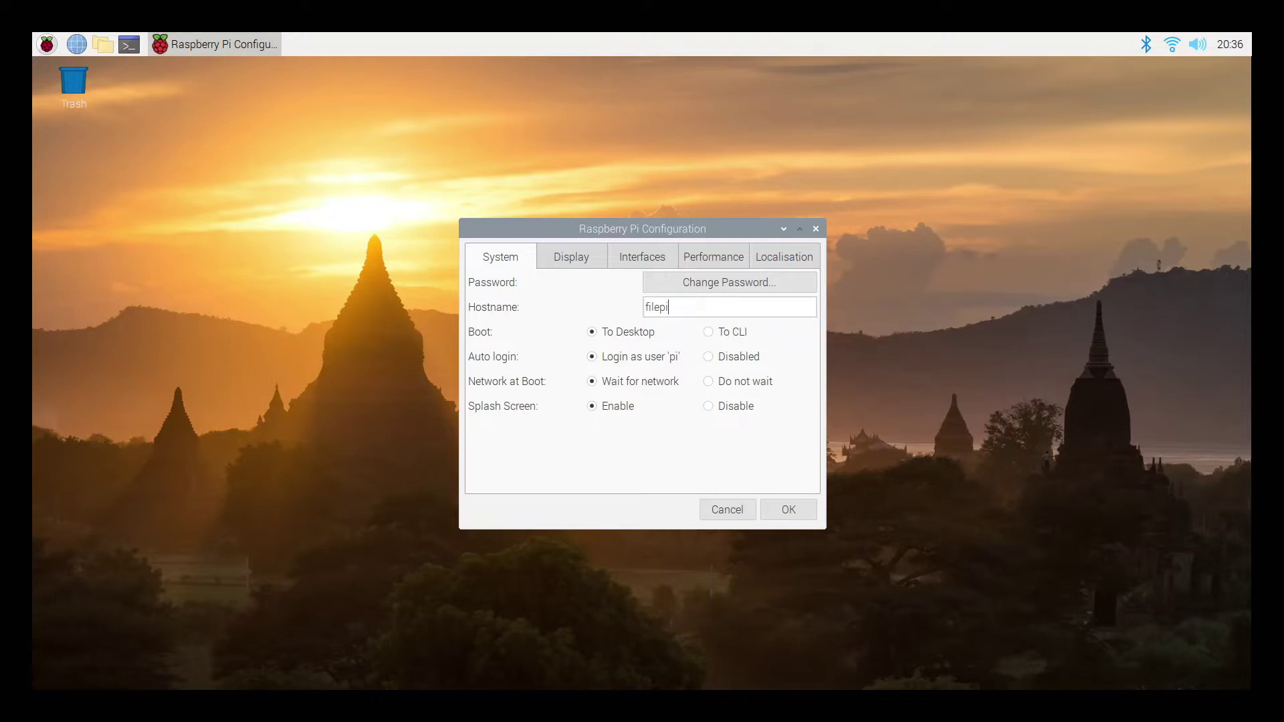
{"action": "left_click", "coordinate": [660, 258]}
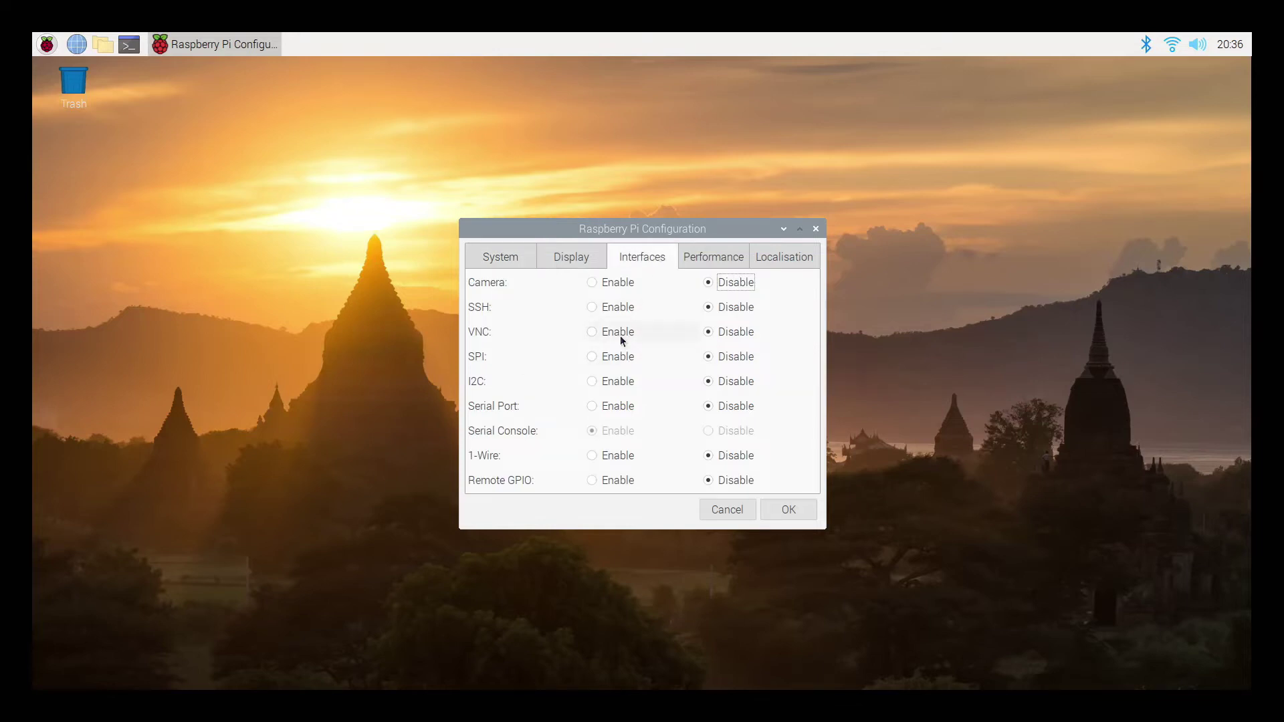
{"action": "left_click", "coordinate": [616, 308]}
{"action": "left_click", "coordinate": [788, 515]}
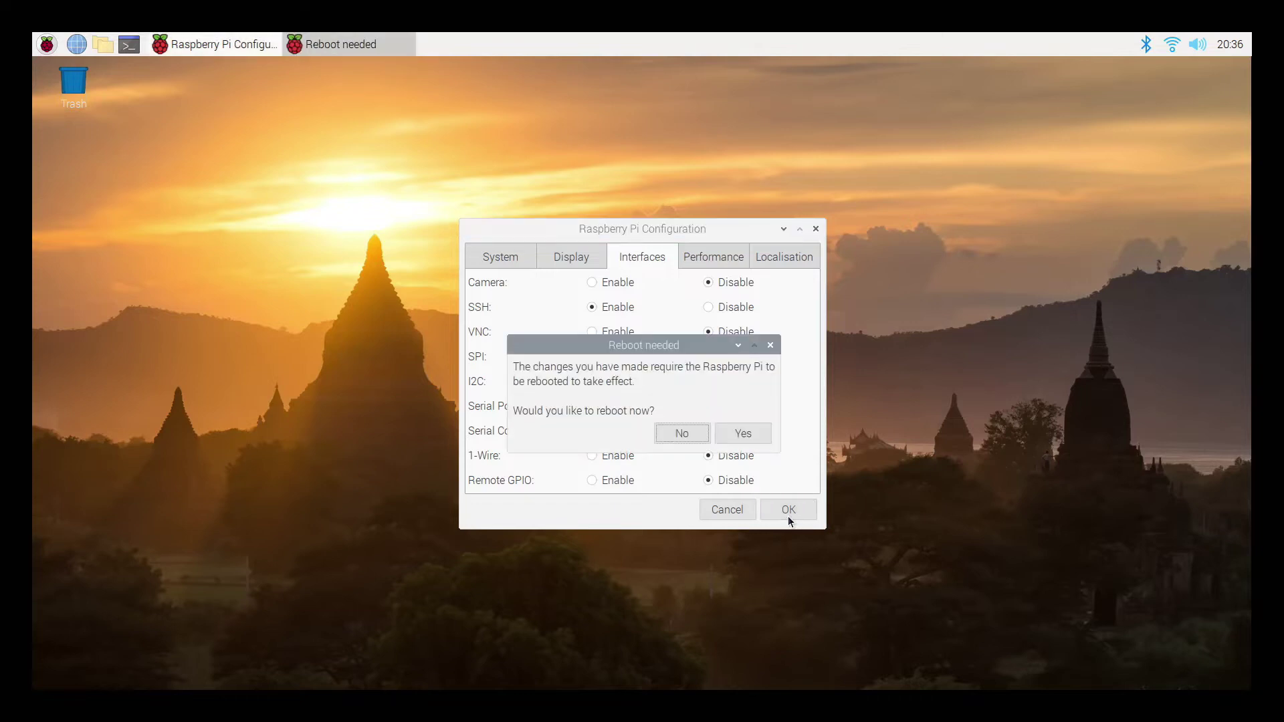
{"action": "left_click", "coordinate": [743, 434]}
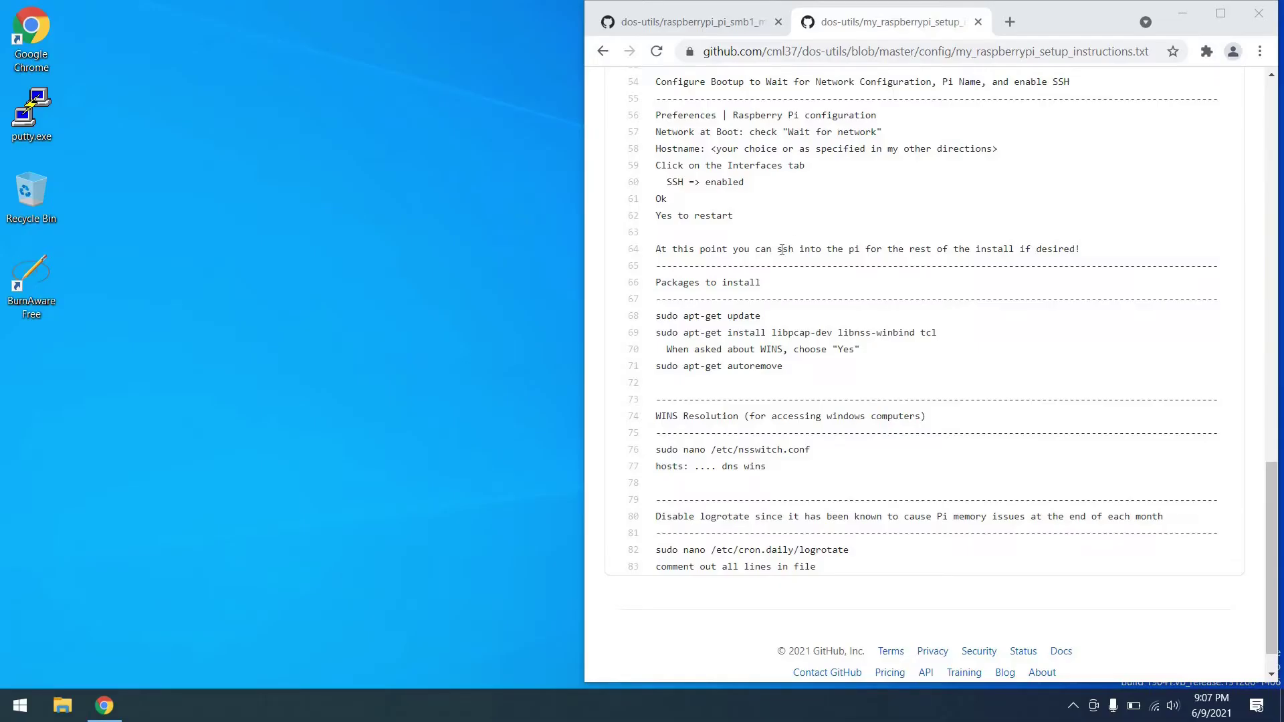
Open a PuTTY SSH session to filepi.lan logged in as pi, then move and enlarge its window
{"action": "triple_click", "coordinate": [783, 248]}
{"action": "double_click", "coordinate": [29, 115]}
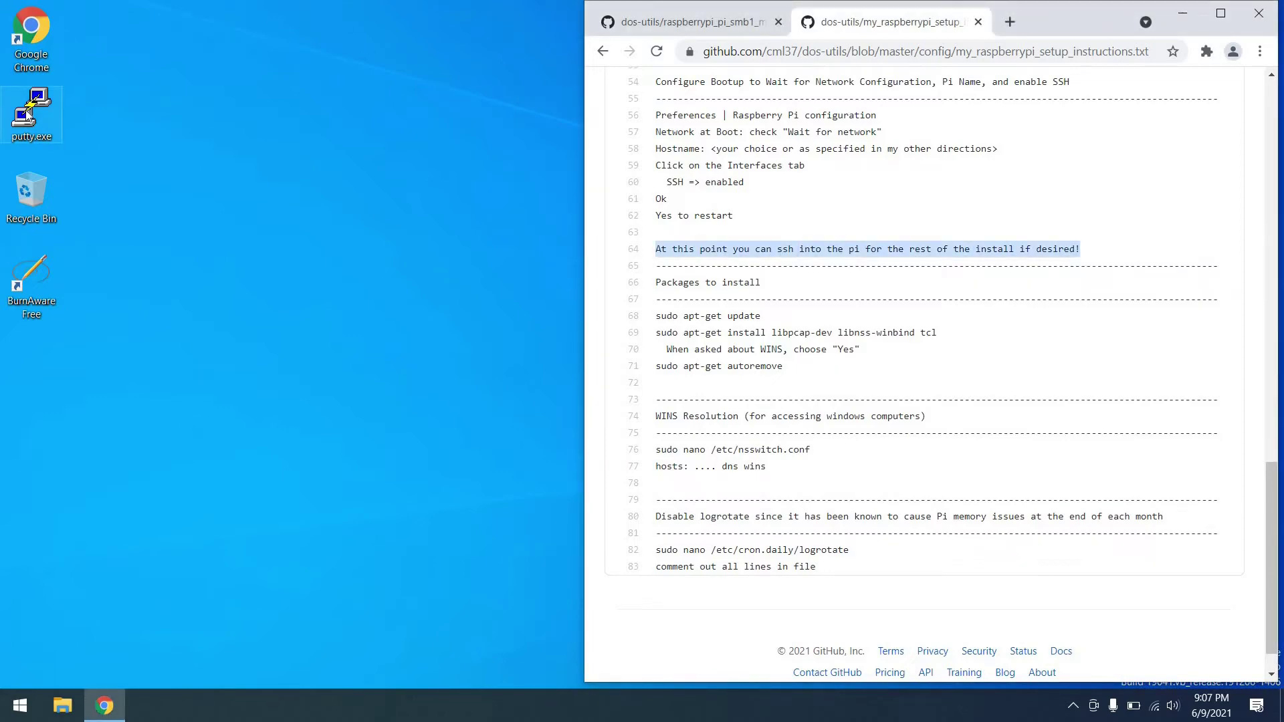
{"action": "type", "text": "filepi.lan"}
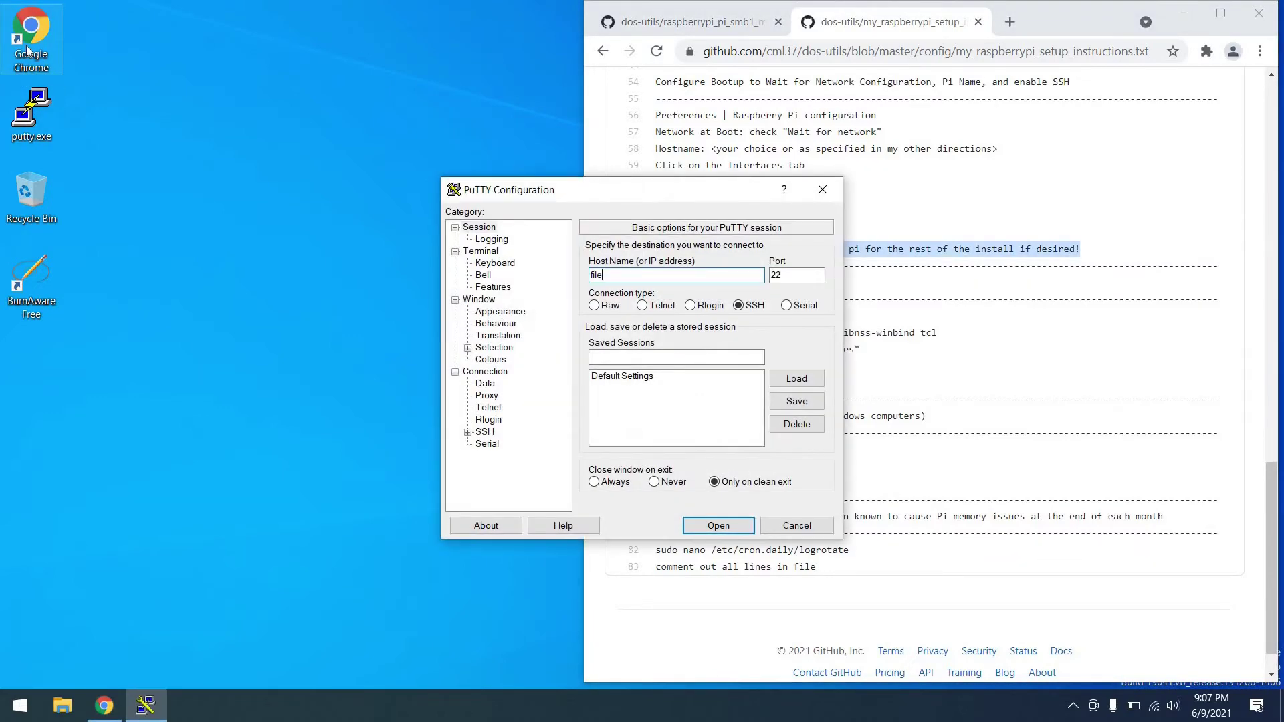
{"action": "key", "text": "Return"}
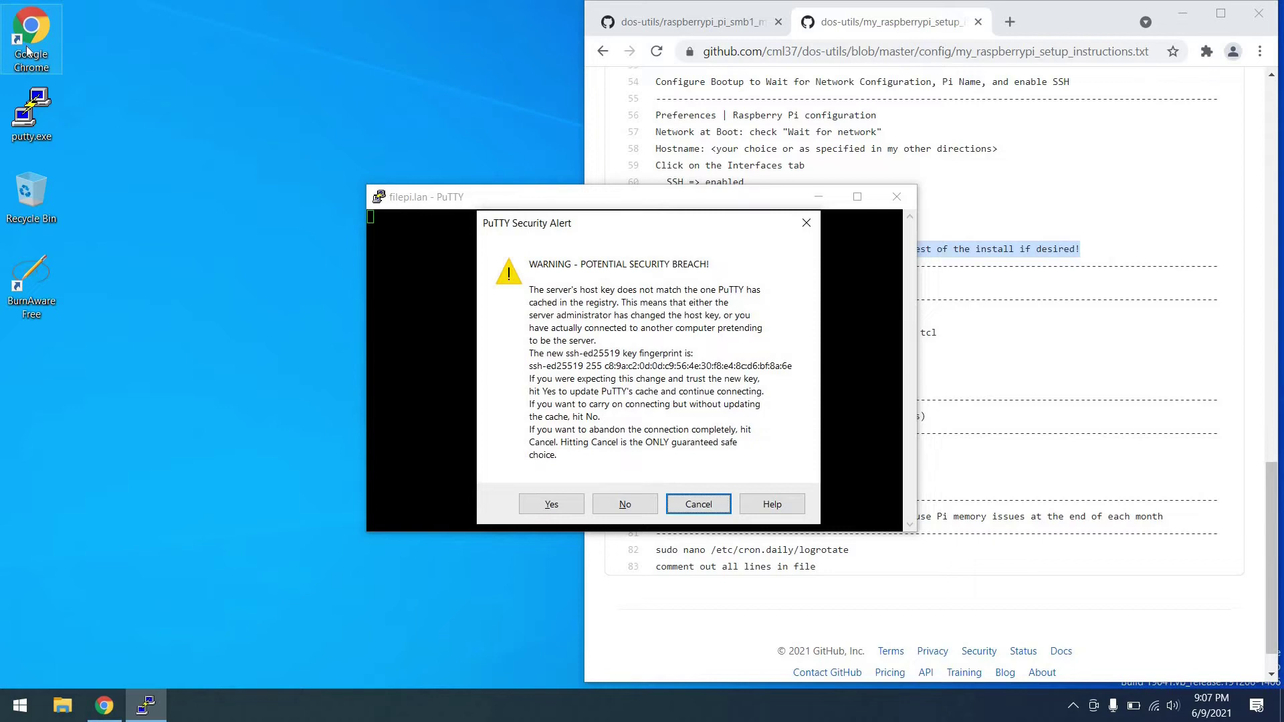
{"action": "type", "text": "ypi"}
{"action": "key", "text": "Return"}
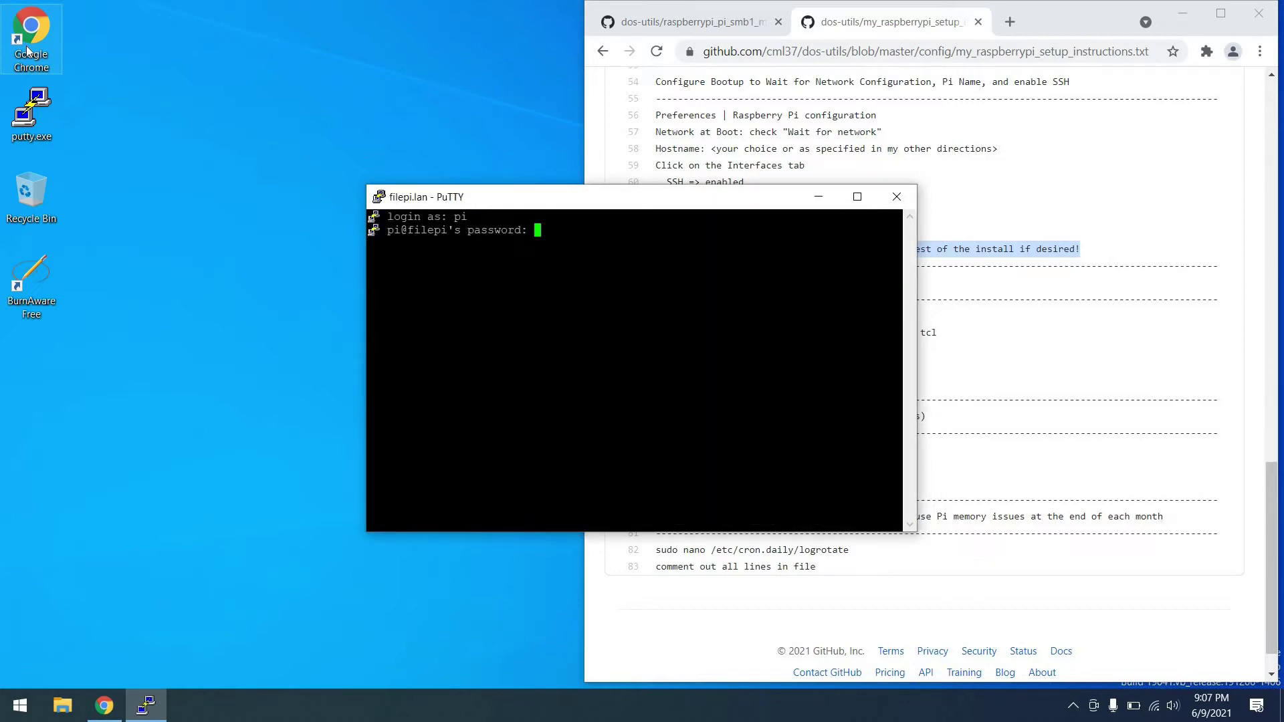
{"action": "key", "text": "Return"}
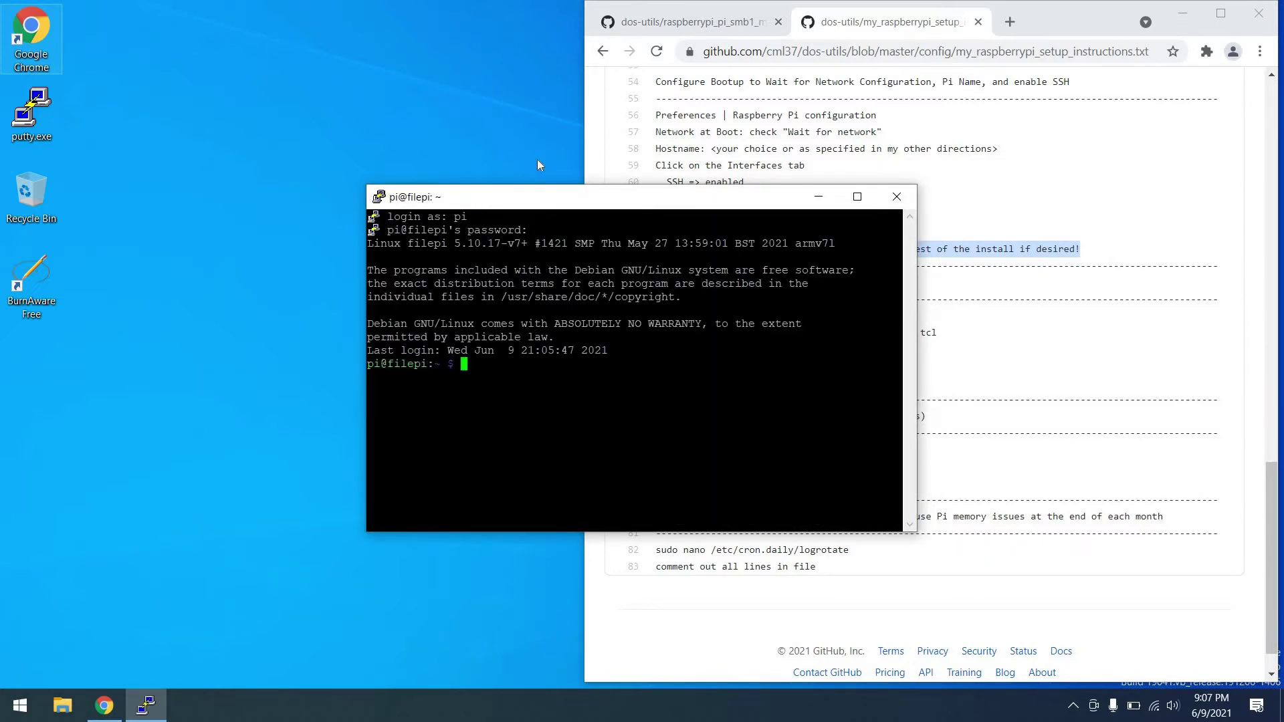
{"action": "left_click_drag", "start_coordinate": [508, 197], "coordinate": [141, 12]}
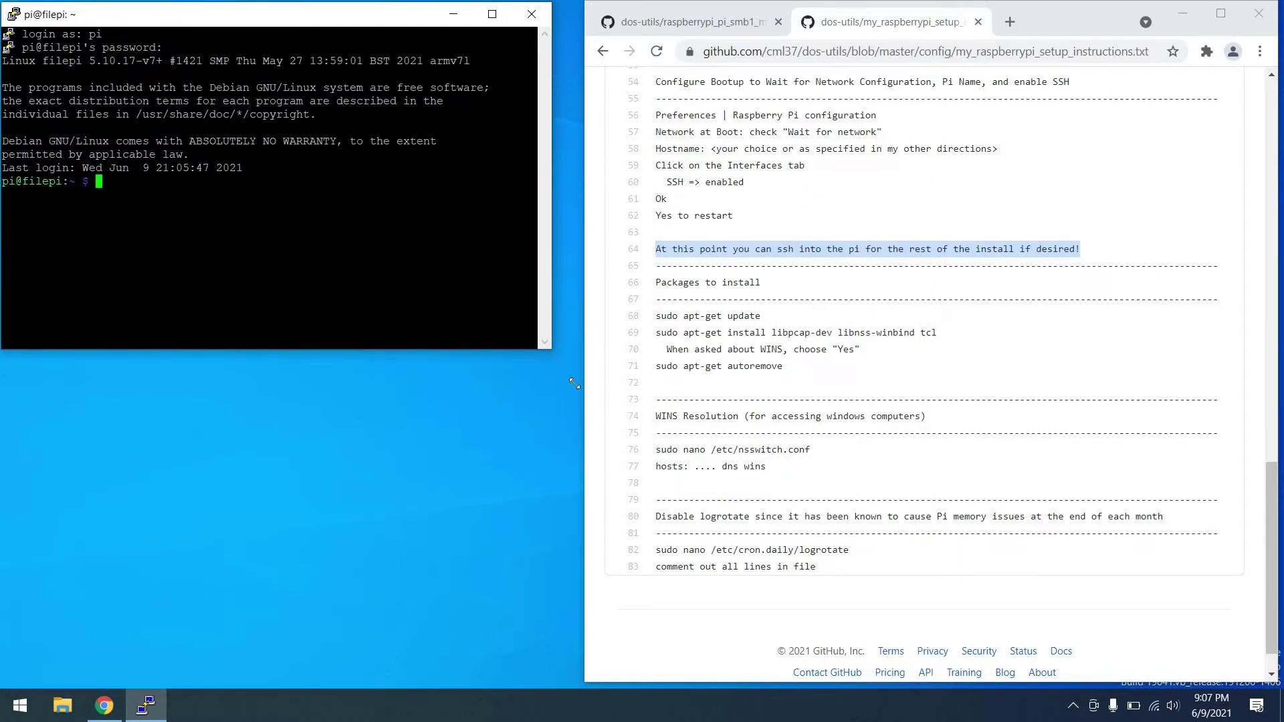
{"action": "left_click_drag", "start_coordinate": [552, 351], "coordinate": [592, 413]}
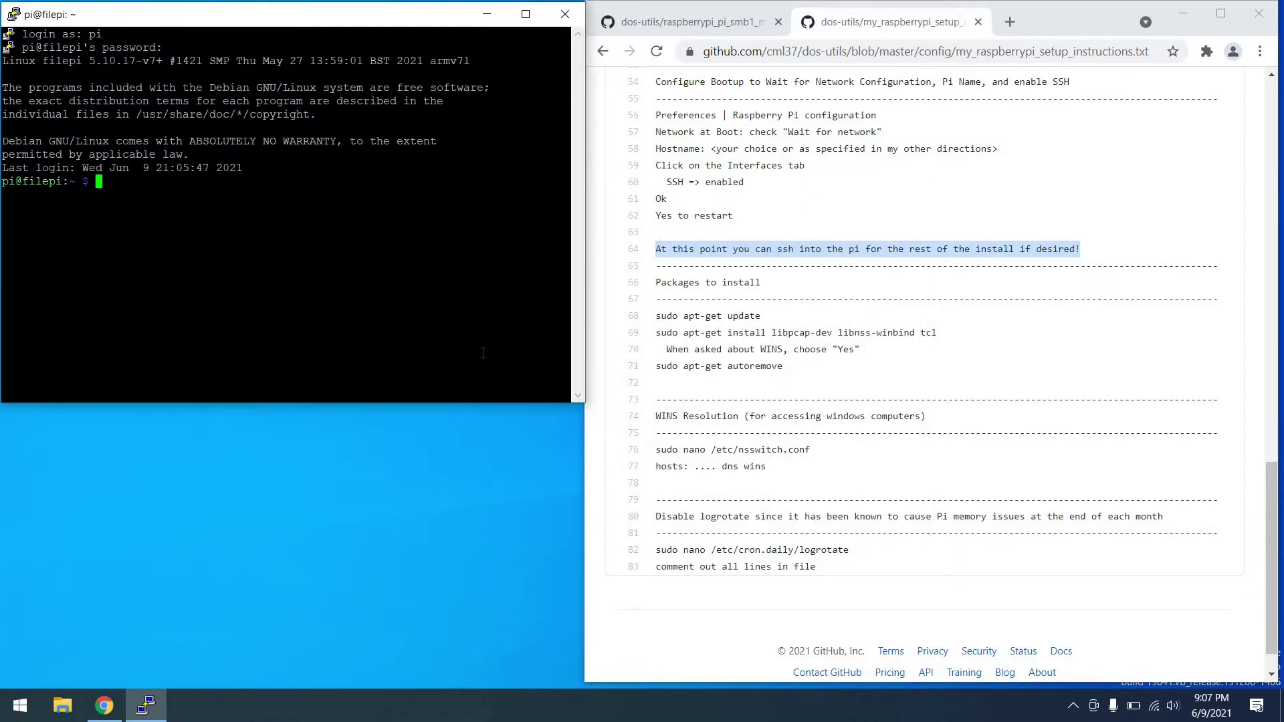
Run sudo apt-get update in PuTTY, pasted from the instructions page
{"action": "triple_click", "coordinate": [706, 316]}
{"action": "key", "text": "ctrl+c"}
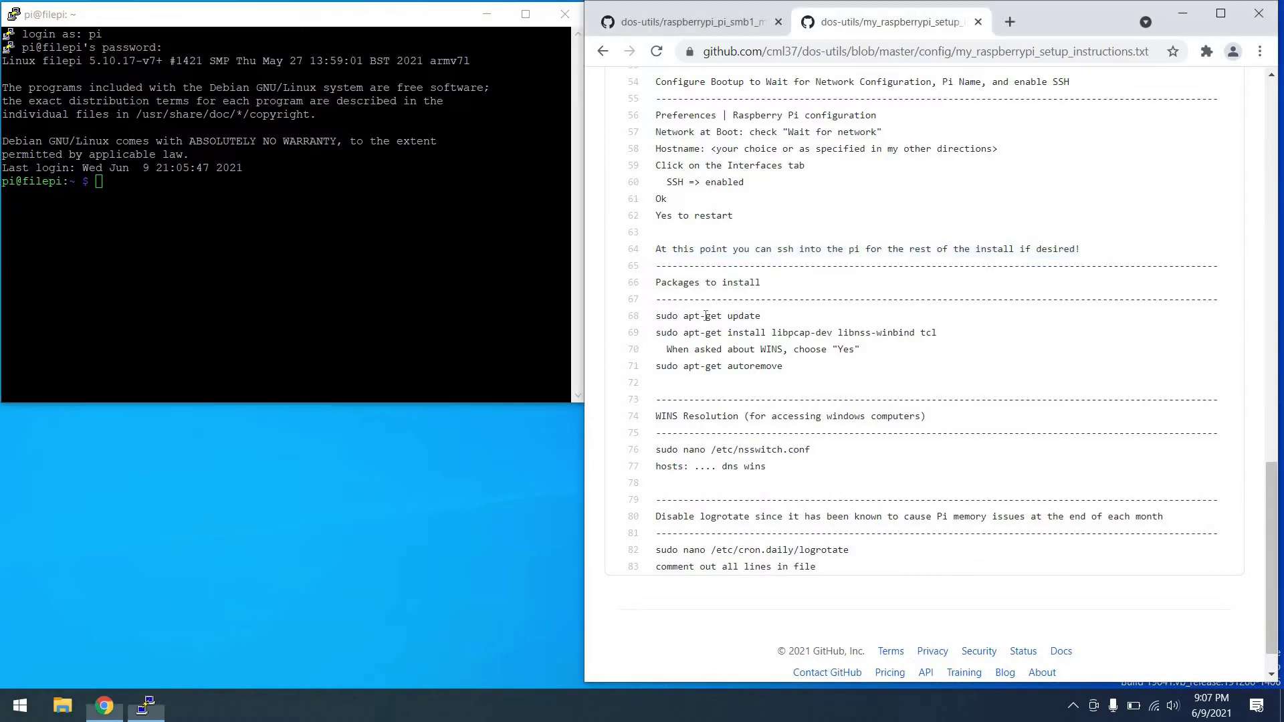
{"action": "left_click", "coordinate": [353, 228]}
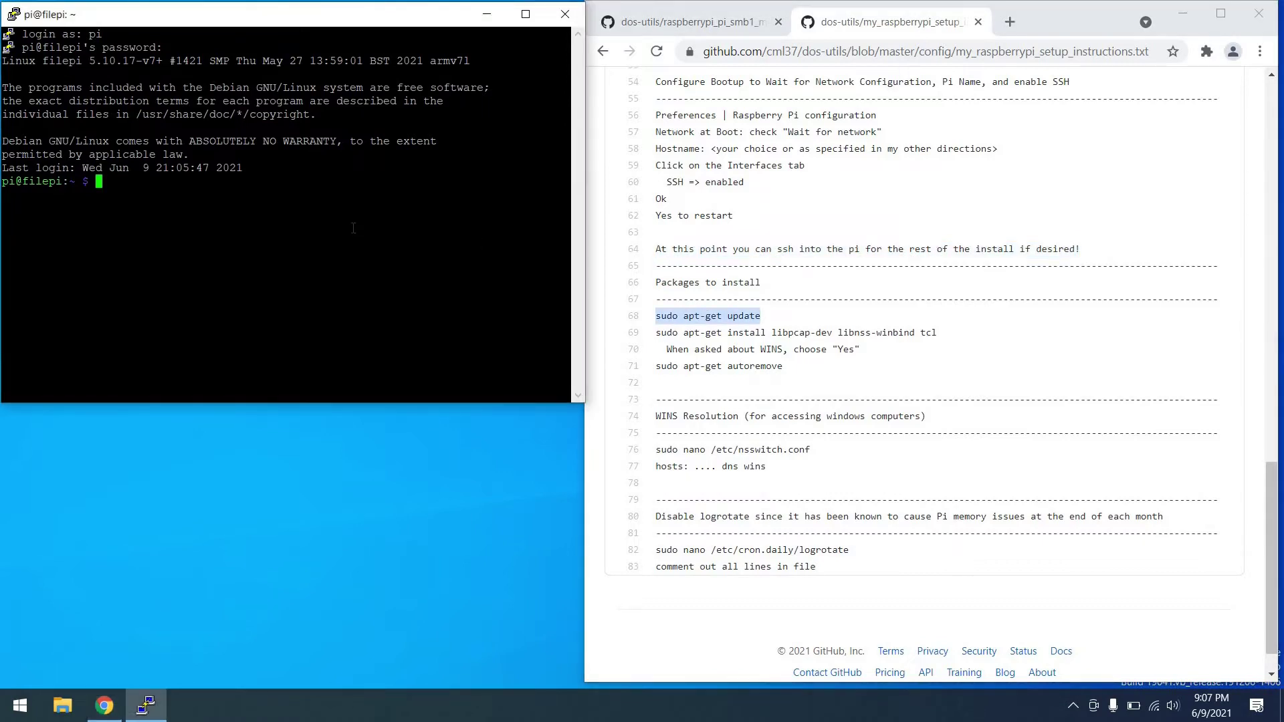
{"action": "right_click", "coordinate": [354, 228]}
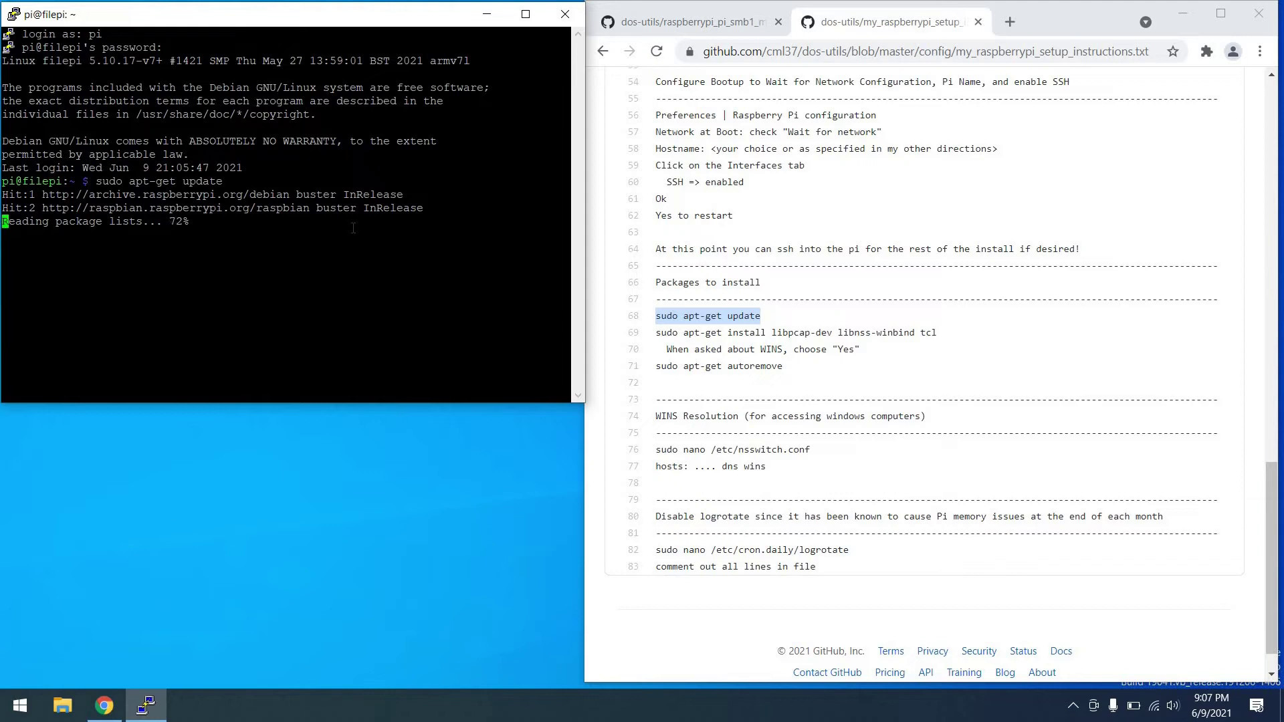
Install libpcap-dev, libnss-winbind and tcl, accepting WINS settings from DHCP
{"action": "triple_click", "coordinate": [783, 334]}
{"action": "key", "text": "ctrl+c"}
{"action": "left_click", "coordinate": [337, 260]}
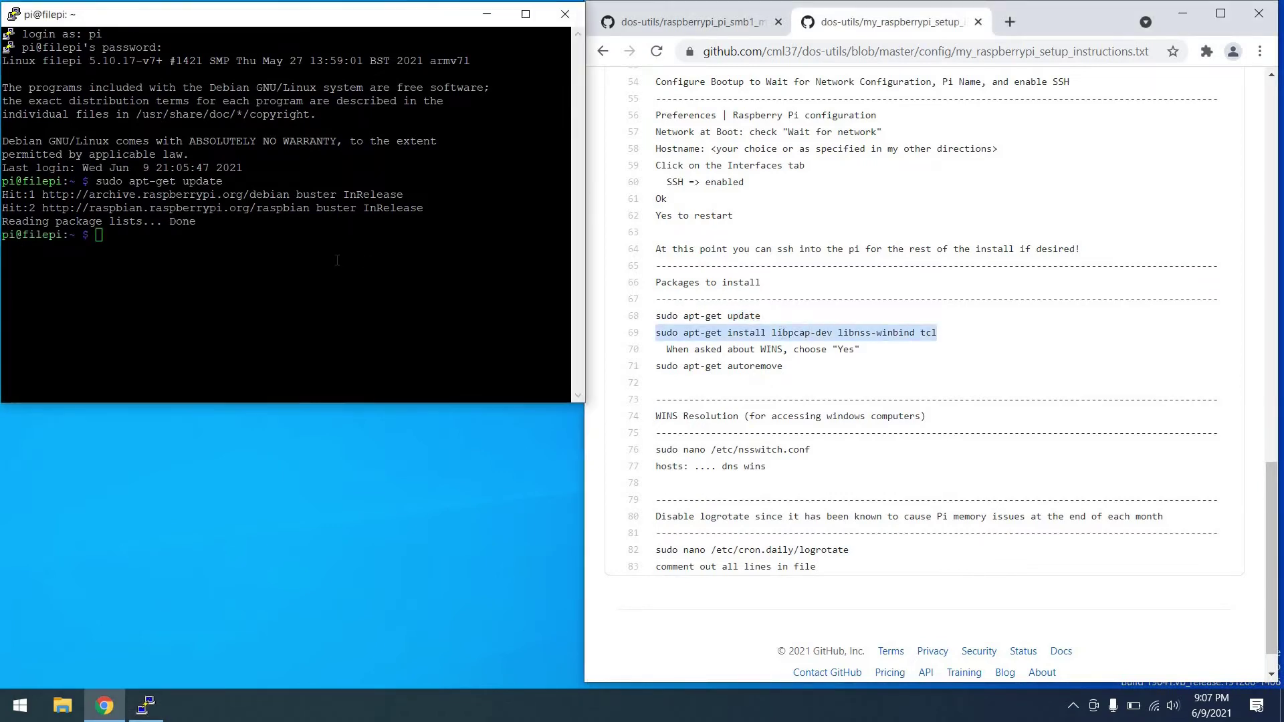
{"action": "right_click", "coordinate": [337, 260]}
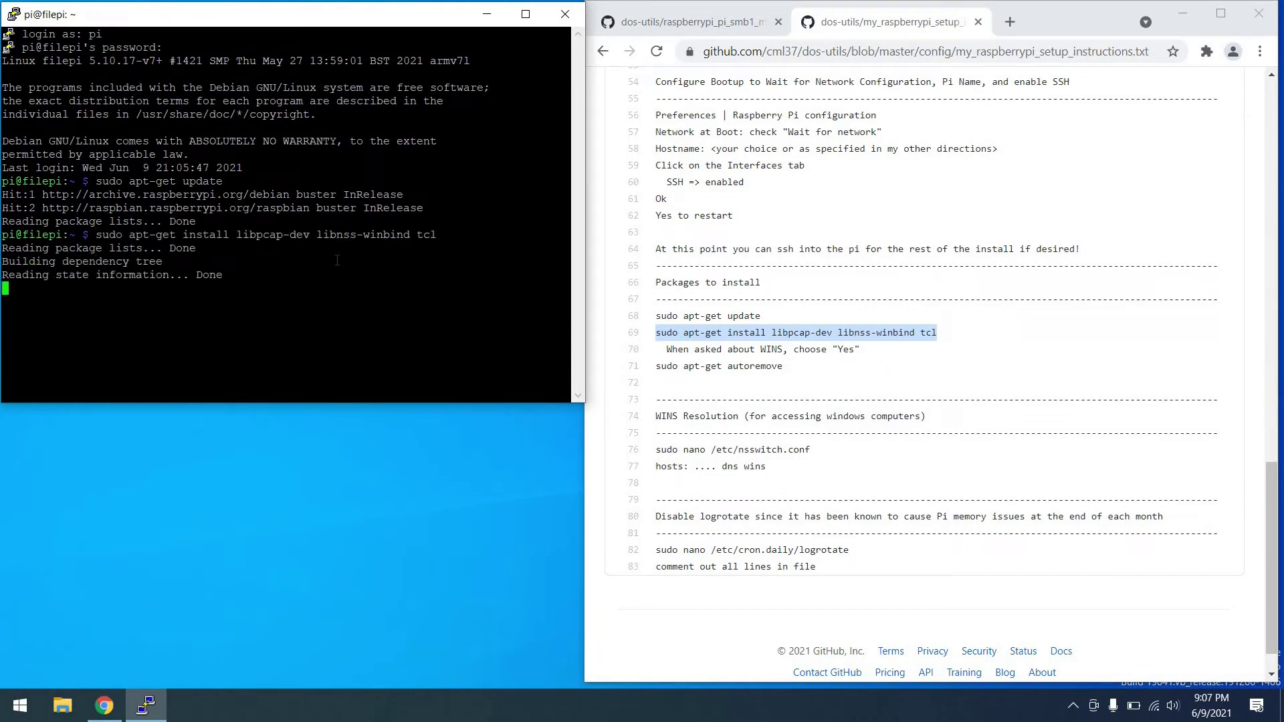
{"action": "type", "text": "y"}
{"action": "key", "text": "Return"}
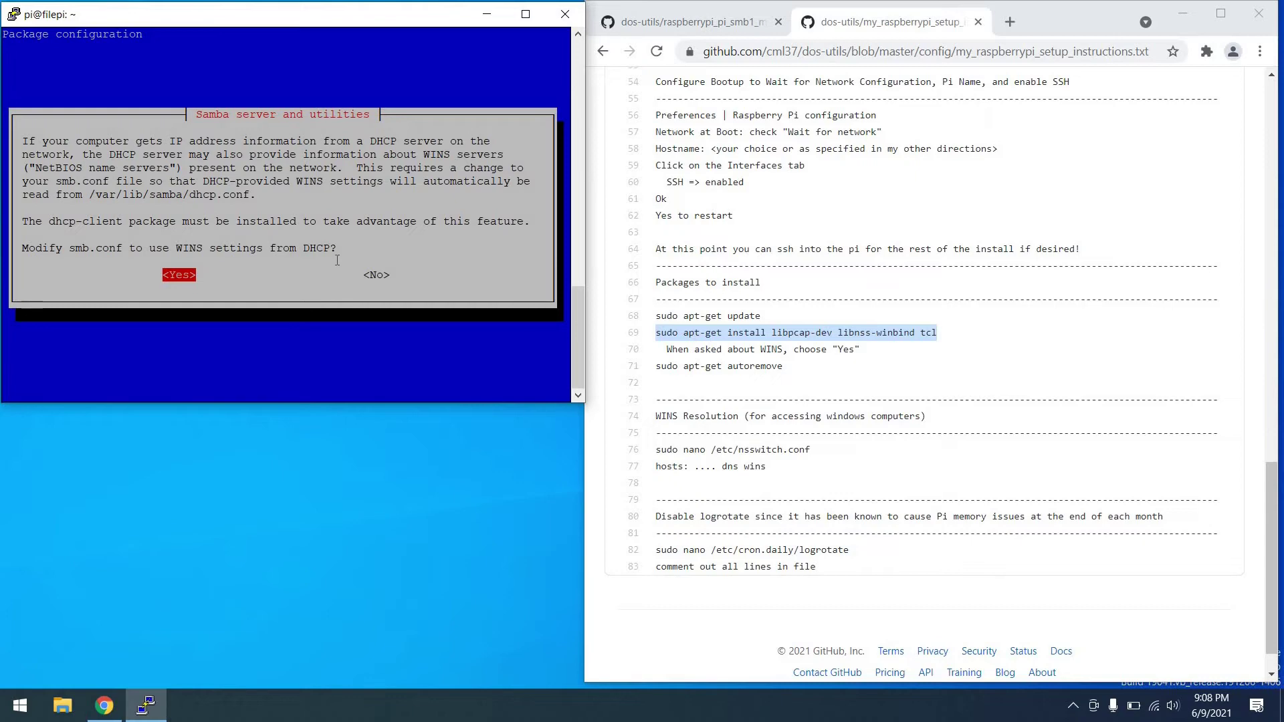
{"action": "key", "text": "Return"}
Run sudo apt-get autoremove to remove the unneeded package
{"action": "left_click", "coordinate": [707, 363]}
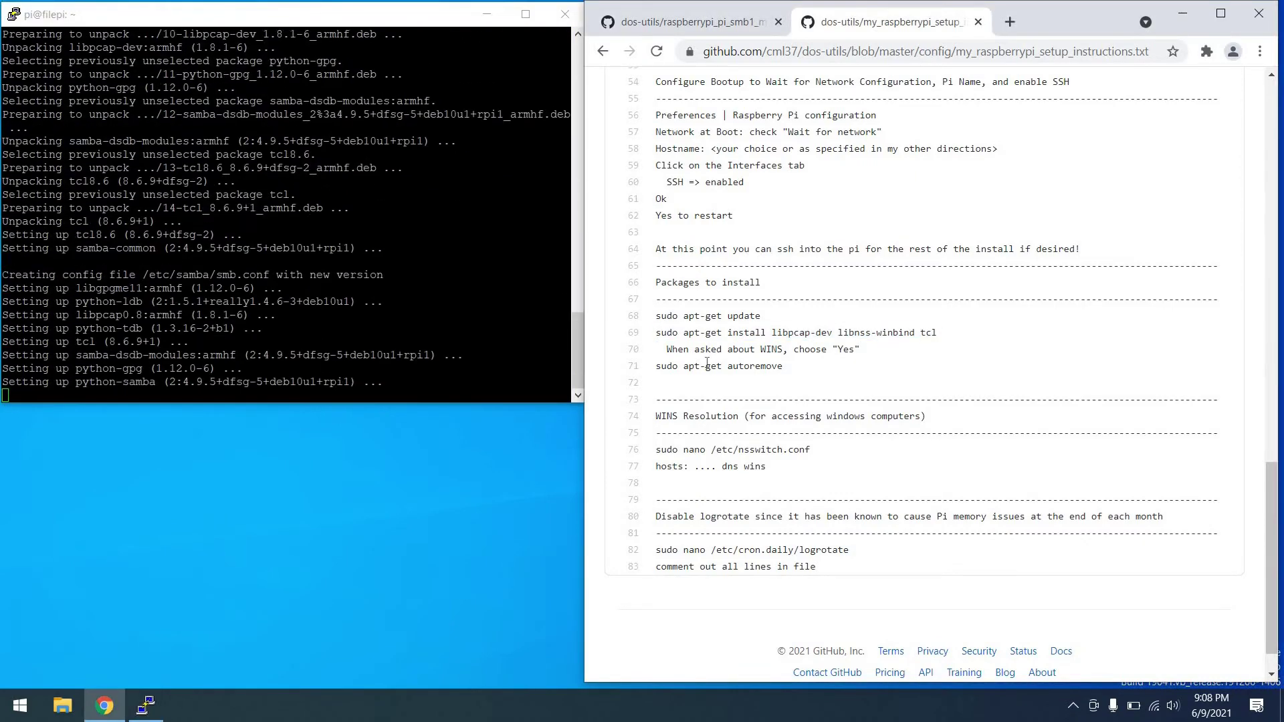
{"action": "triple_click", "coordinate": [707, 364]}
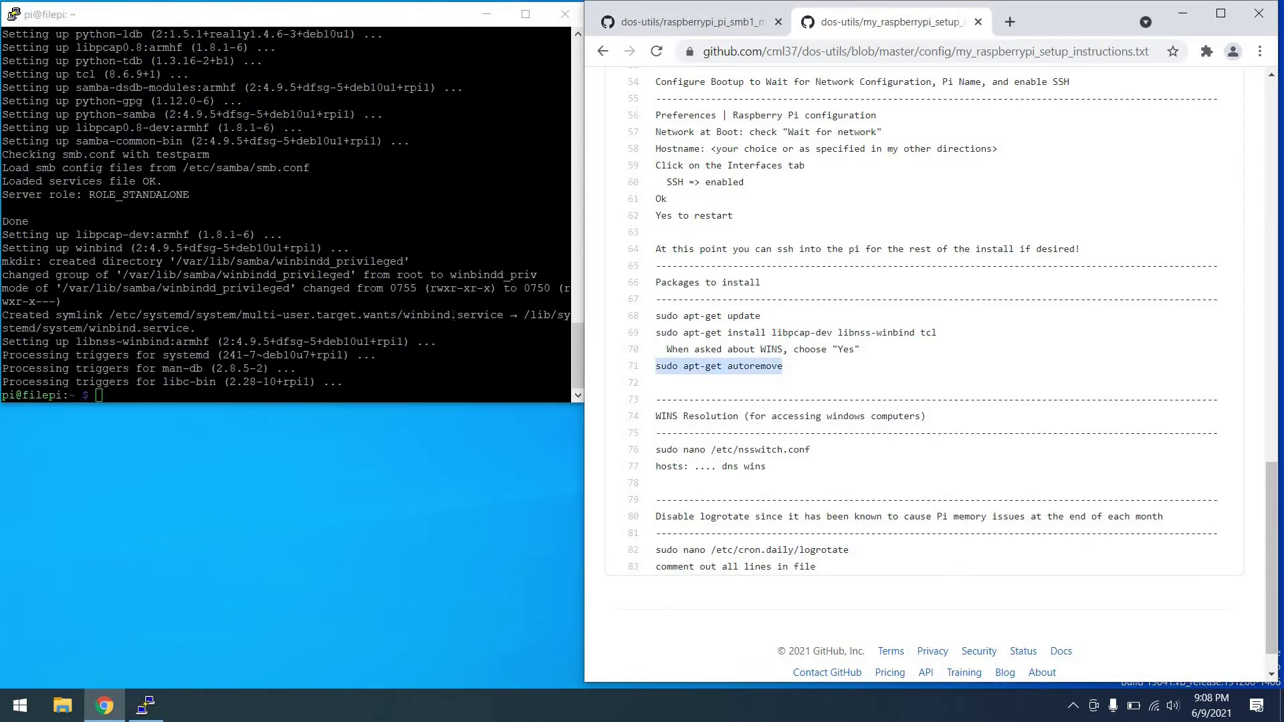
{"action": "right_click", "coordinate": [419, 315]}
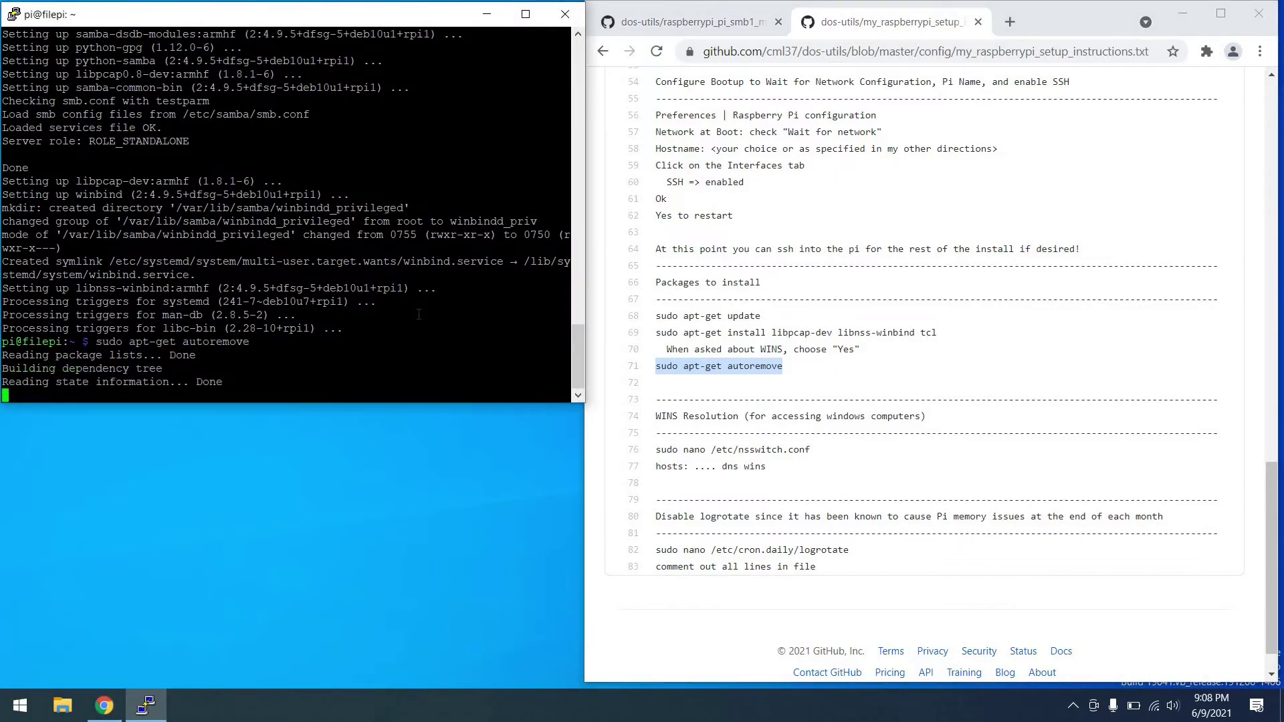
{"action": "type", "text": "y"}
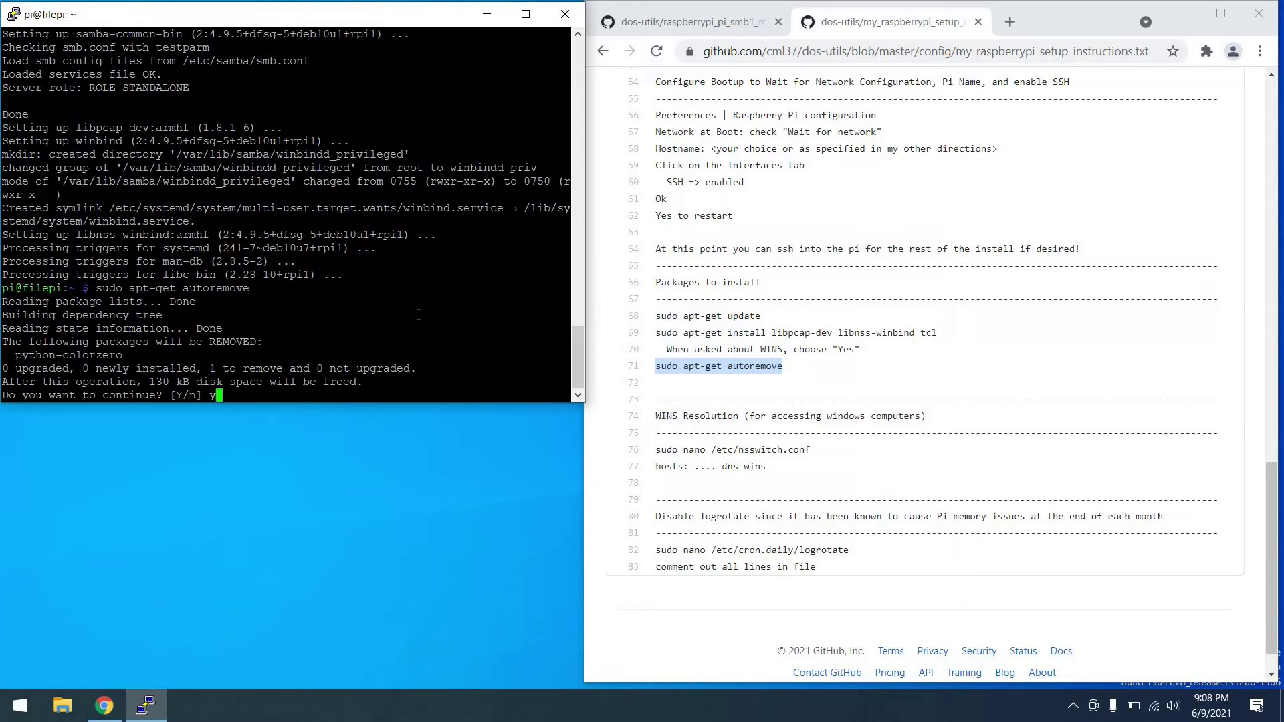
{"action": "key", "text": "Return"}
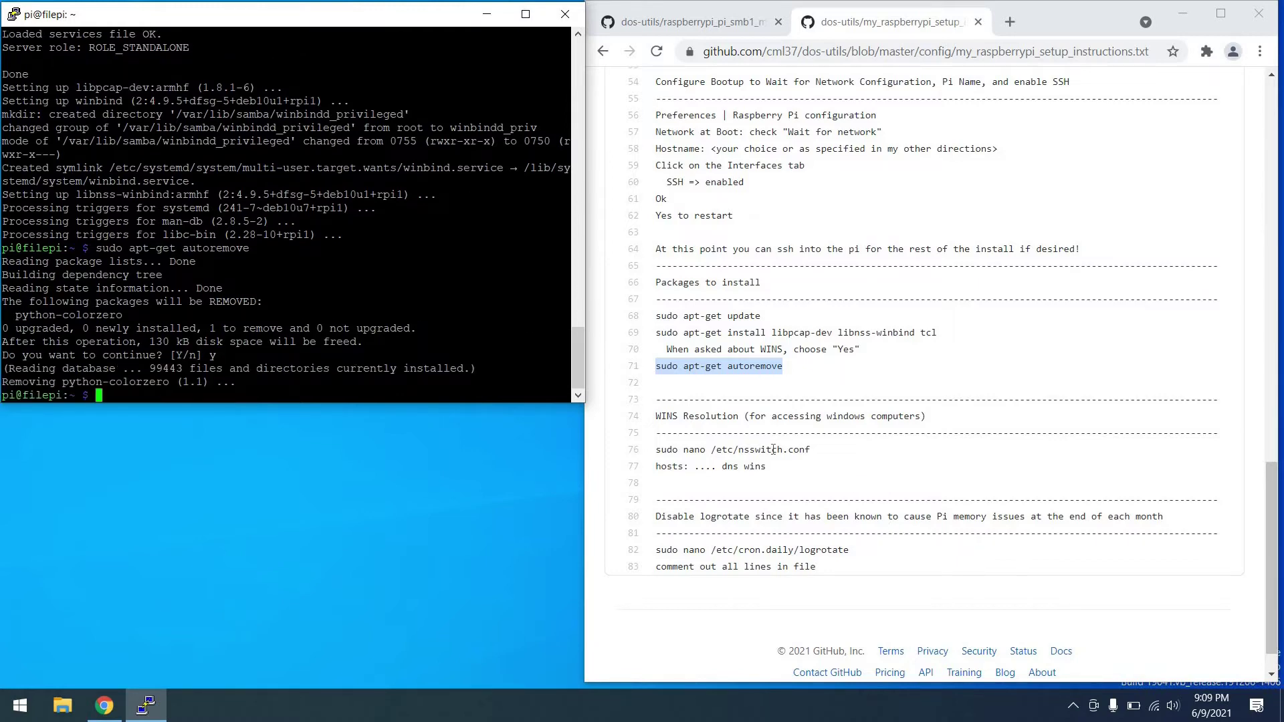
Open /etc/nsswitch.conf in nano, append wins to the hosts: line, and save it
{"action": "triple_click", "coordinate": [774, 449]}
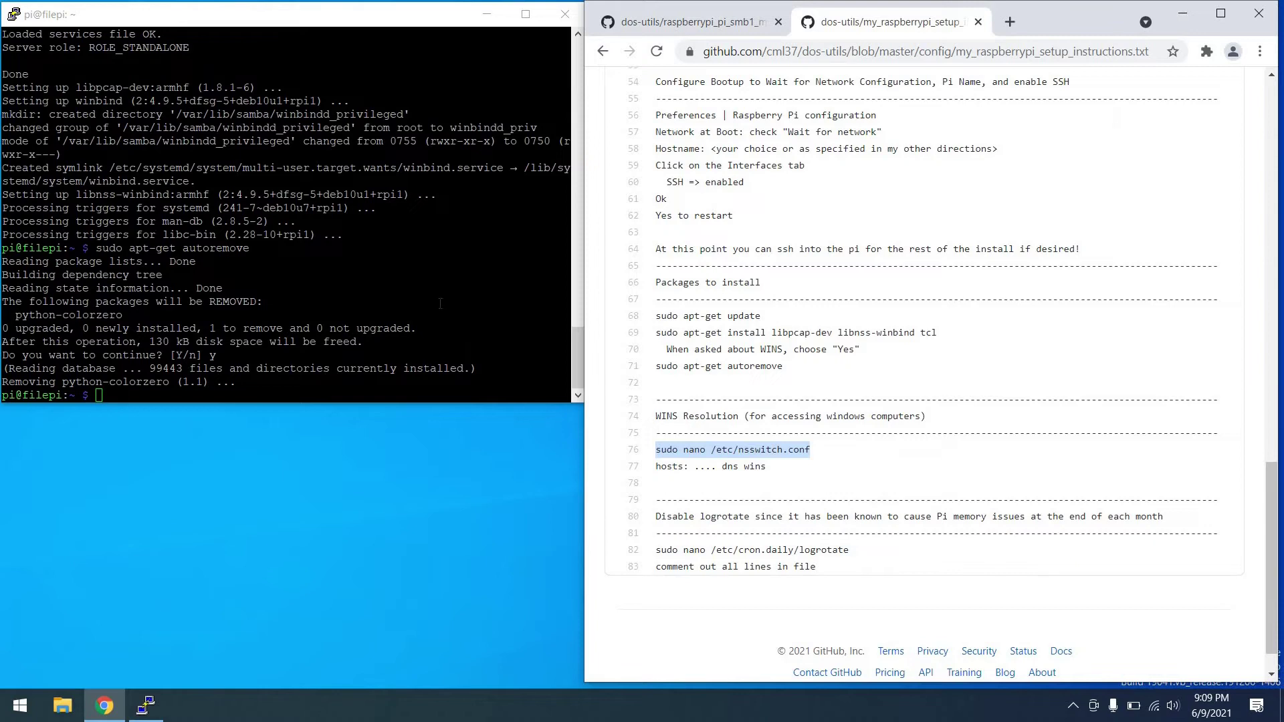
{"action": "right_click", "coordinate": [440, 304]}
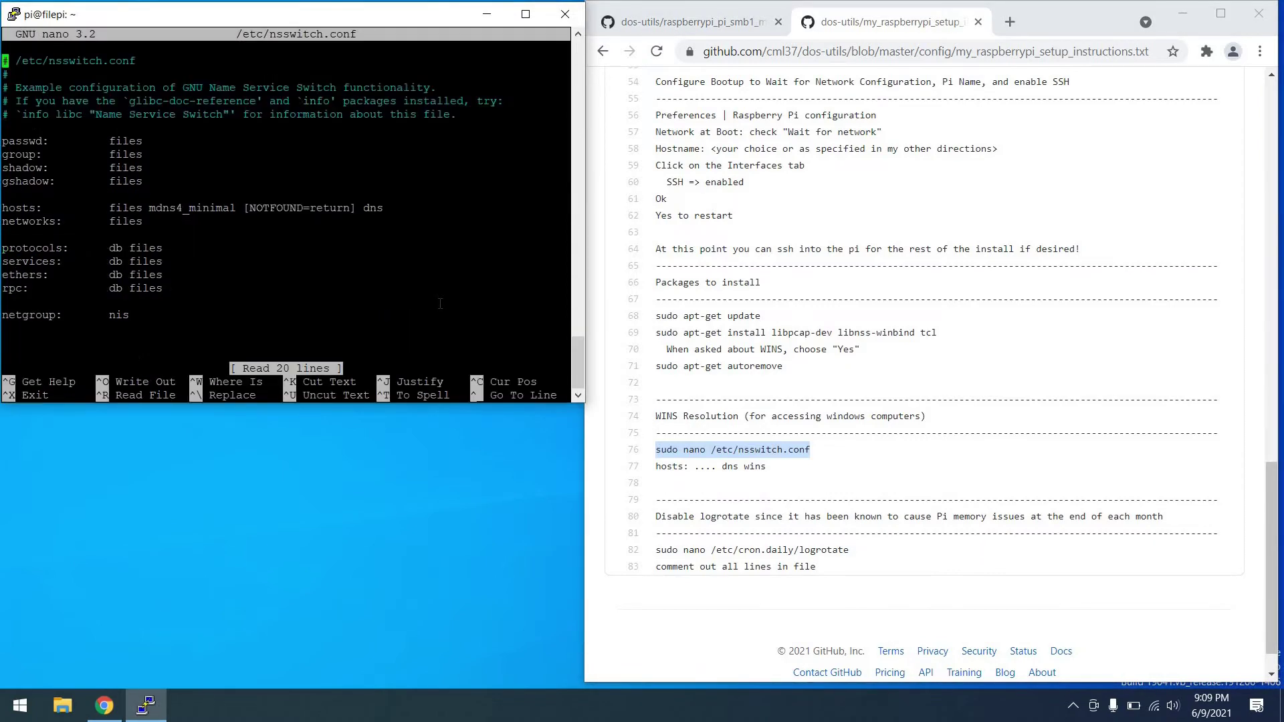
{"action": "key", "text": "Down"}
{"action": "key", "text": "Down"}
{"action": "key", "text": "Down"}
{"action": "key", "text": "Down"}
{"action": "key", "text": "Down"}
{"action": "key", "text": "Down"}
{"action": "key", "text": "Down"}
{"action": "key", "text": "Down"}
{"action": "key", "text": "Down"}
{"action": "key", "text": "Down"}
{"action": "key", "text": "Down"}
{"action": "key", "text": "Down"}
{"action": "key", "text": "Up"}
{"action": "key", "text": "End"}
{"action": "type", "text": "wins"}
{"action": "key", "text": "ctrl+x"}
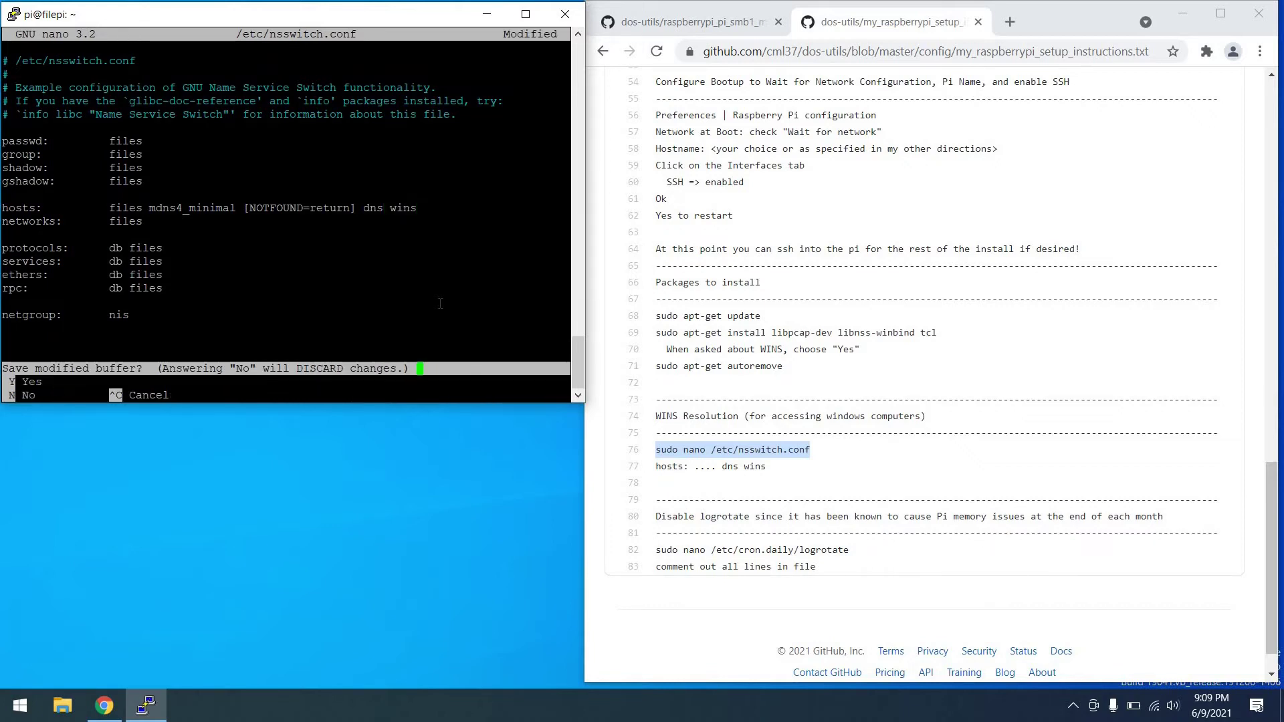
{"action": "key", "text": "y"}
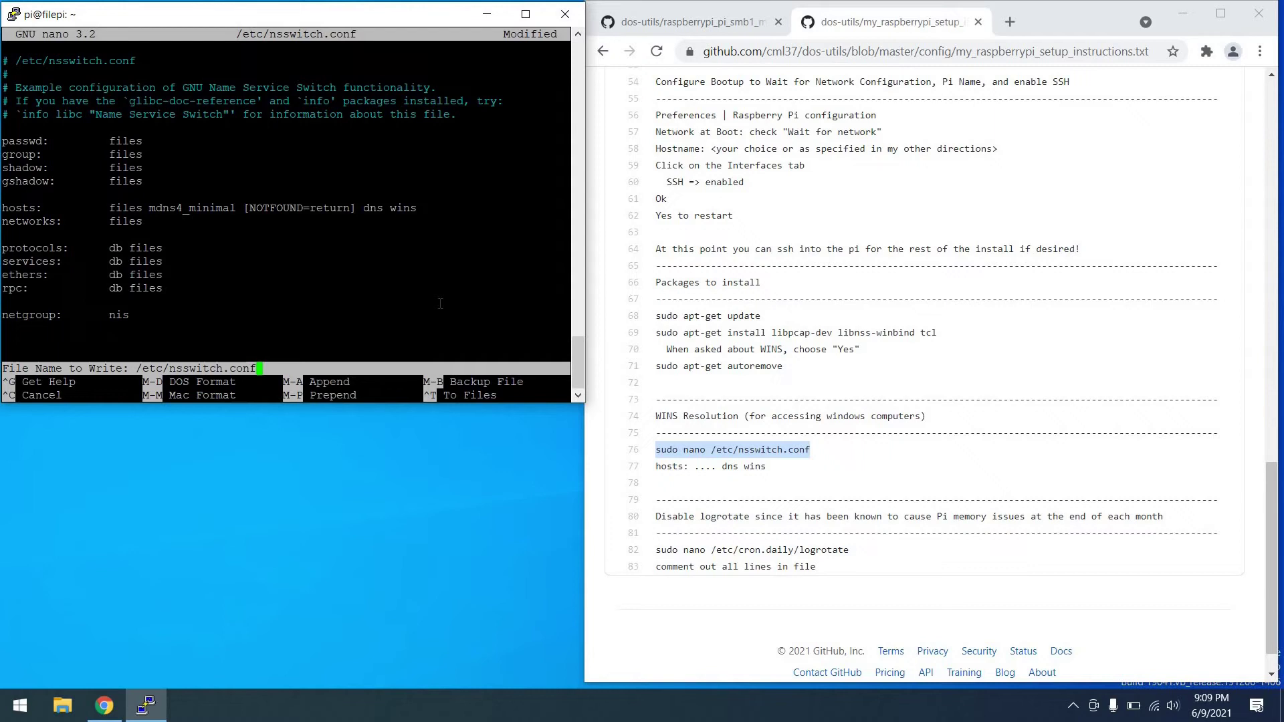
{"action": "key", "text": "Return"}
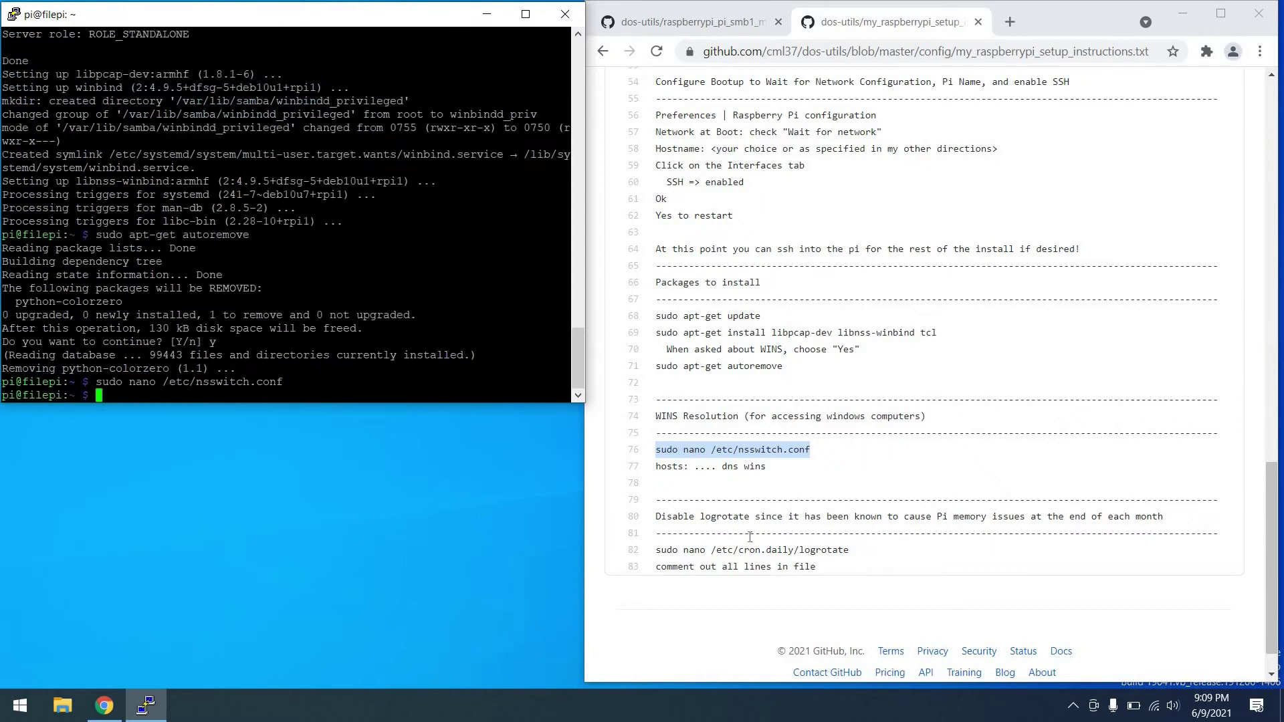
Open /etc/cron.daily/logrotate in nano with sudo from the terminal
{"action": "triple_click", "coordinate": [744, 548]}
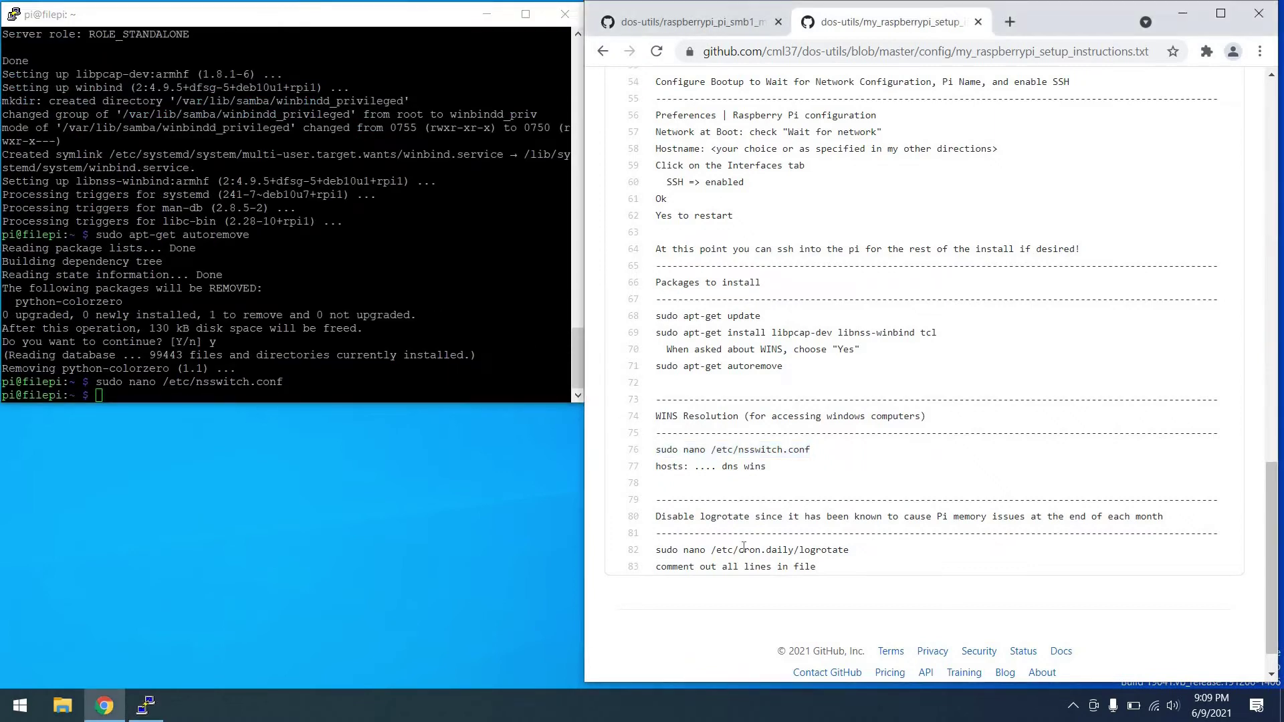
{"action": "right_click", "coordinate": [495, 359]}
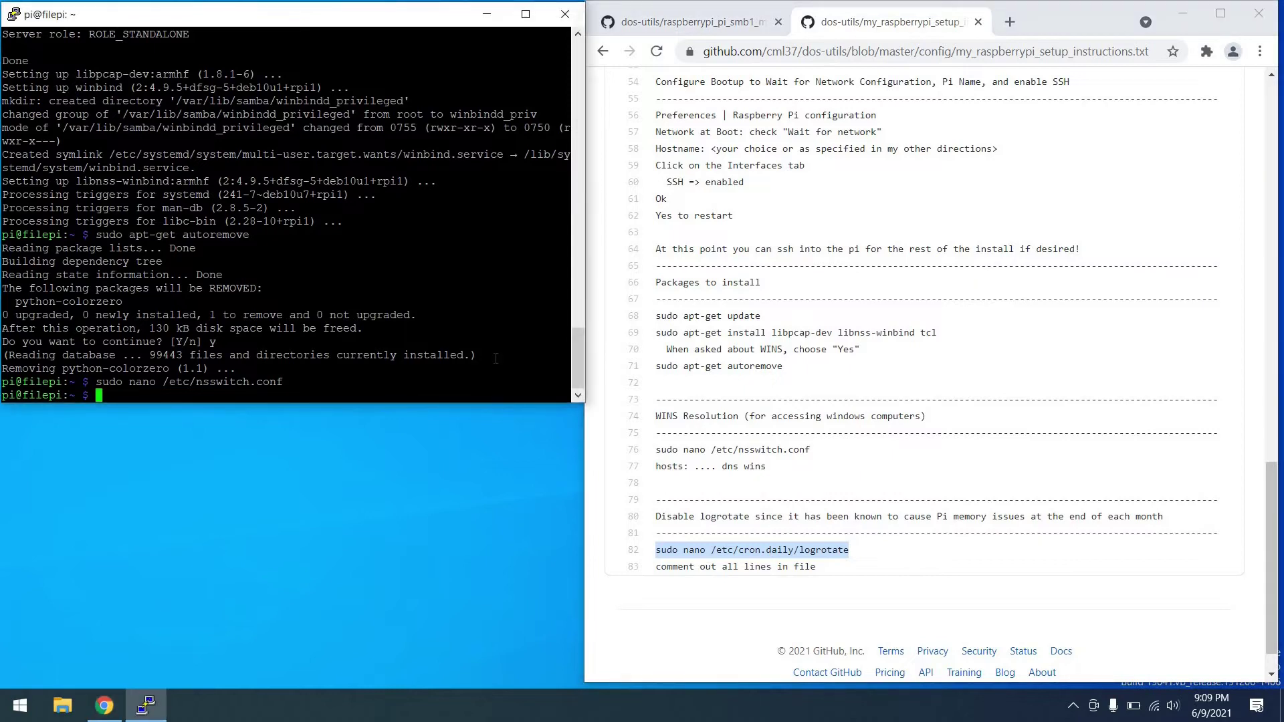
{"action": "key", "text": "Return"}
Put a # at the start of every code line, through the final exit line
{"action": "key", "text": "Down"}
{"action": "key", "text": "Down"}
{"action": "key", "text": "Down"}
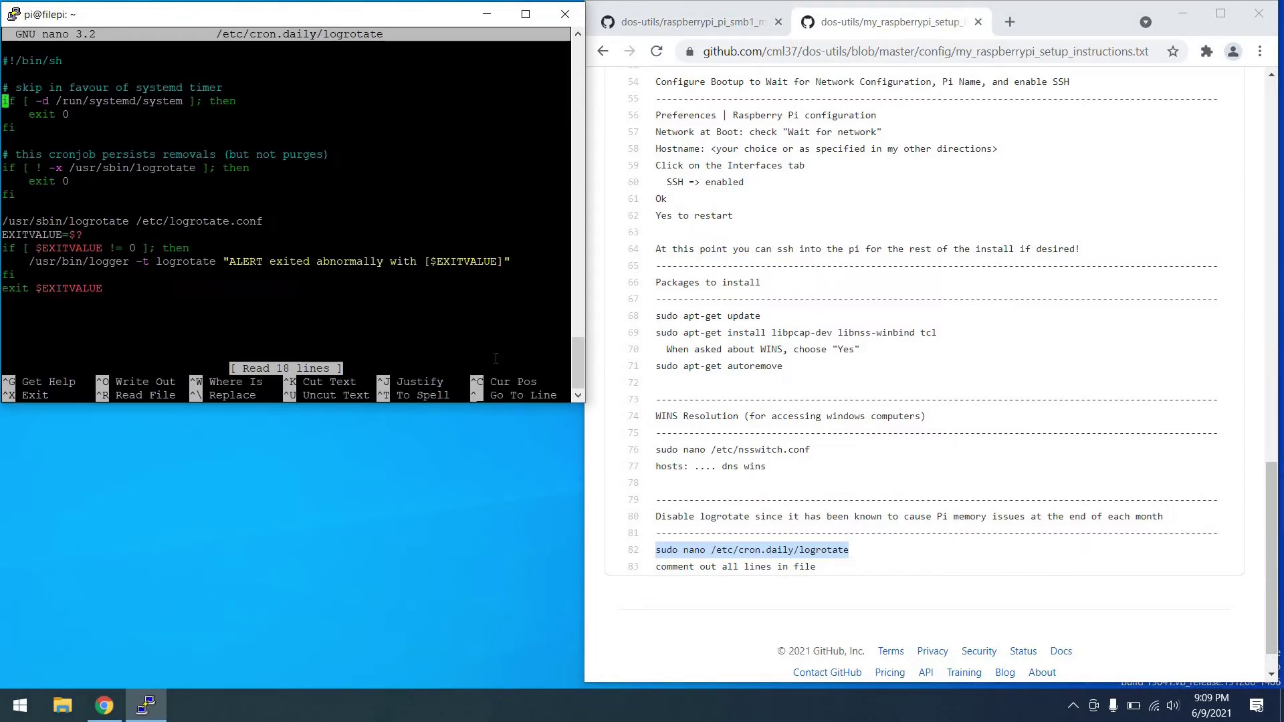
{"action": "type", "text": "#"}
{"action": "key", "text": "Down"}
{"action": "key", "text": "Left"}
{"action": "type", "text": "#"}
{"action": "key", "text": "Down"}
{"action": "key", "text": "Left"}
{"action": "type", "text": "#"}
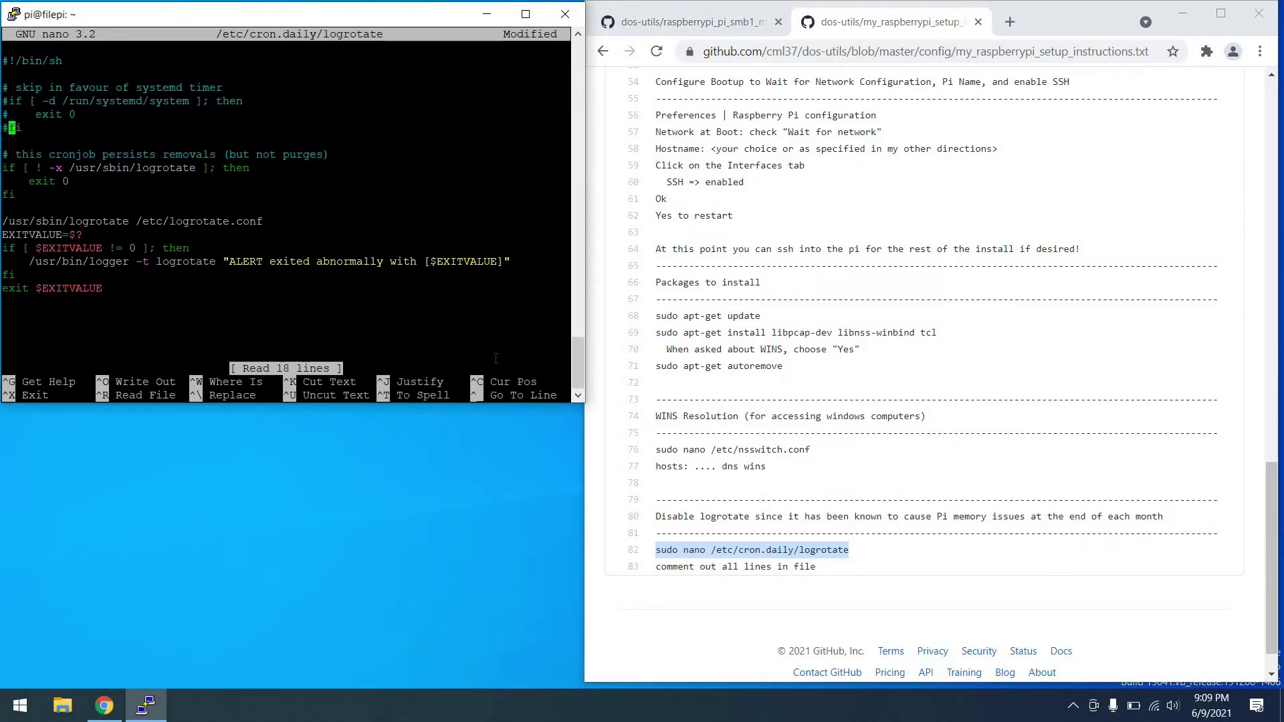
{"action": "key", "text": "Down"}
{"action": "key", "text": "Down"}
{"action": "key", "text": "Down"}
{"action": "type", "text": "#"}
{"action": "key", "text": "Down"}
{"action": "key", "text": "Left"}
{"action": "type", "text": "#"}
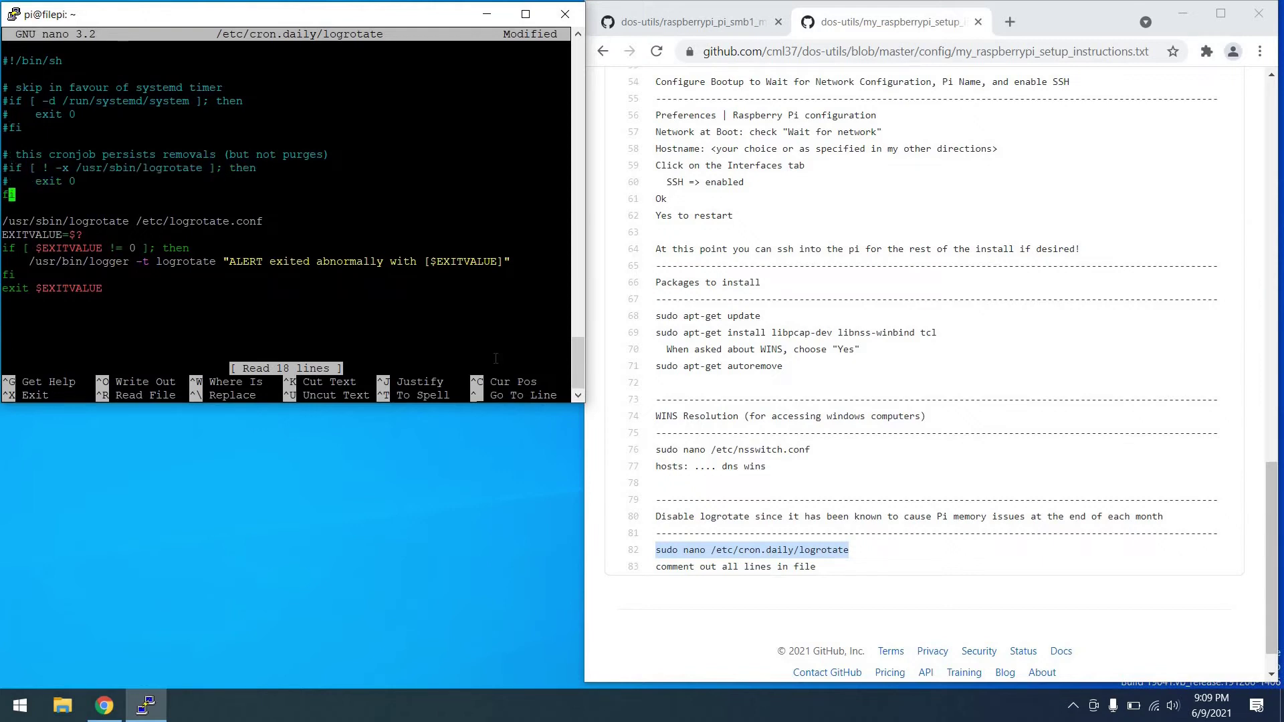
{"action": "key", "text": "Down"}
{"action": "key", "text": "Left"}
{"action": "type", "text": "#"}
{"action": "key", "text": "Down"}
{"action": "key", "text": "Down"}
{"action": "key", "text": "Left"}
{"action": "type", "text": "#"}
{"action": "key", "text": "Down"}
{"action": "key", "text": "Left"}
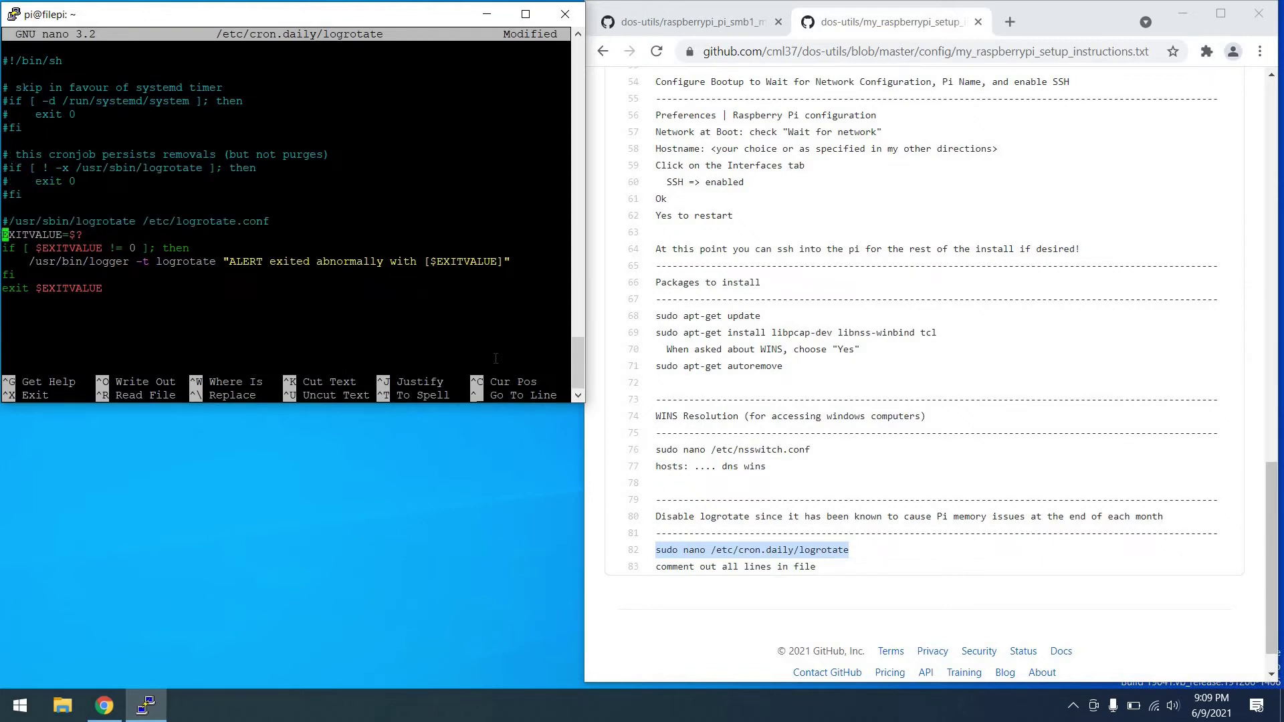
{"action": "type", "text": "#"}
{"action": "key", "text": "Down"}
{"action": "key", "text": "Left"}
{"action": "type", "text": "#"}
{"action": "key", "text": "Down"}
{"action": "key", "text": "Left"}
{"action": "type", "text": "#"}
{"action": "key", "text": "Down"}
{"action": "key", "text": "Left"}
{"action": "type", "text": "#"}
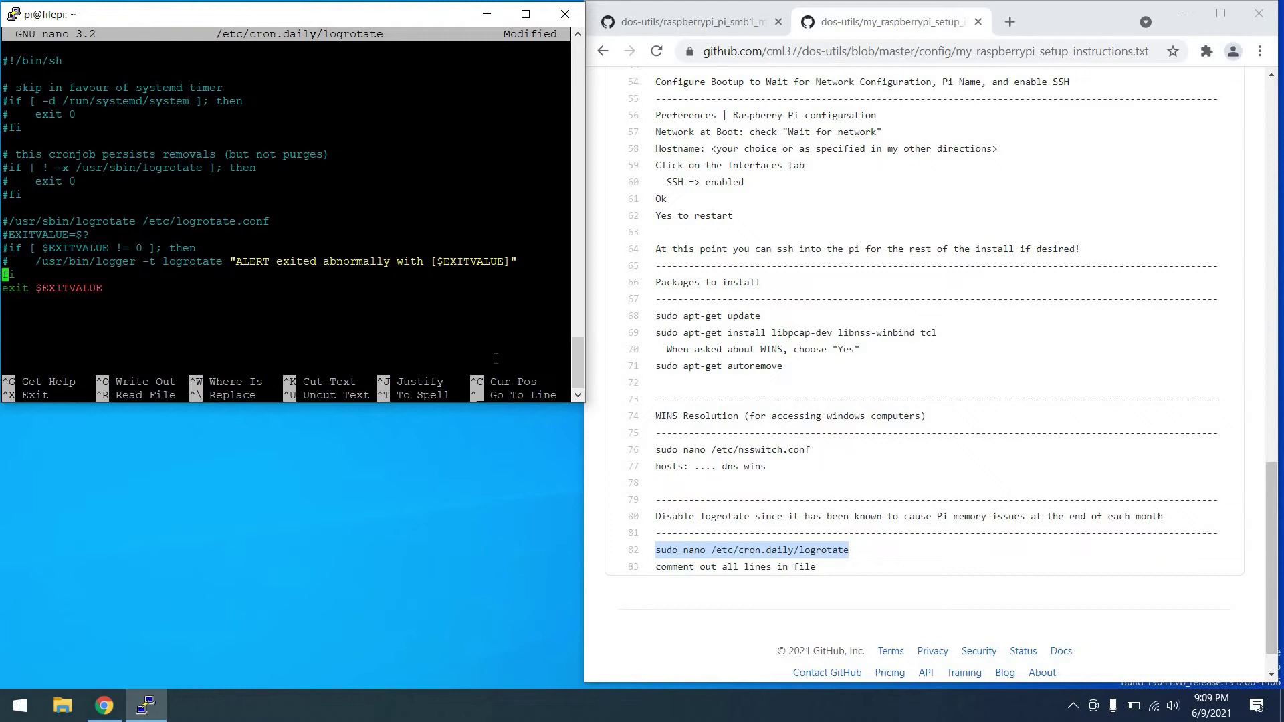
{"action": "key", "text": "Down"}
{"action": "key", "text": "Left"}
{"action": "type", "text": "#"}
Save the commented-out logrotate file and exit nano
{"action": "key", "text": "ctrl+x"}
{"action": "key", "text": "y"}
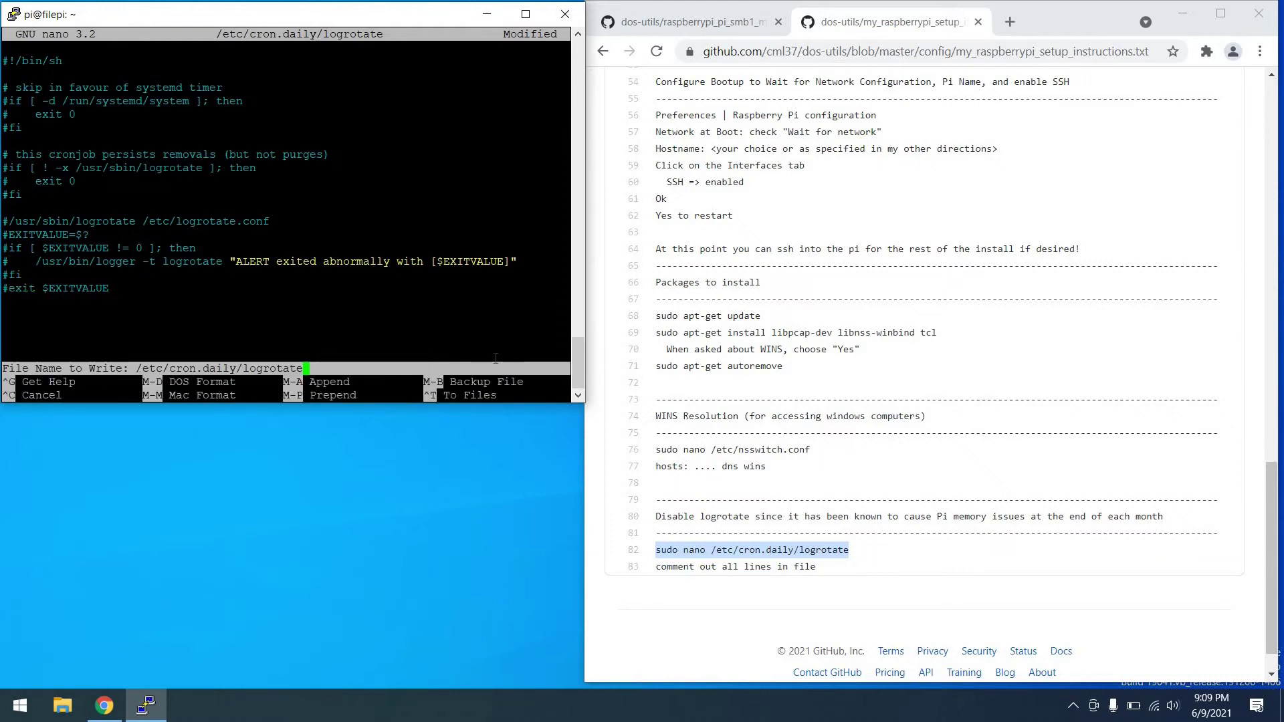
{"action": "key", "text": "Return"}
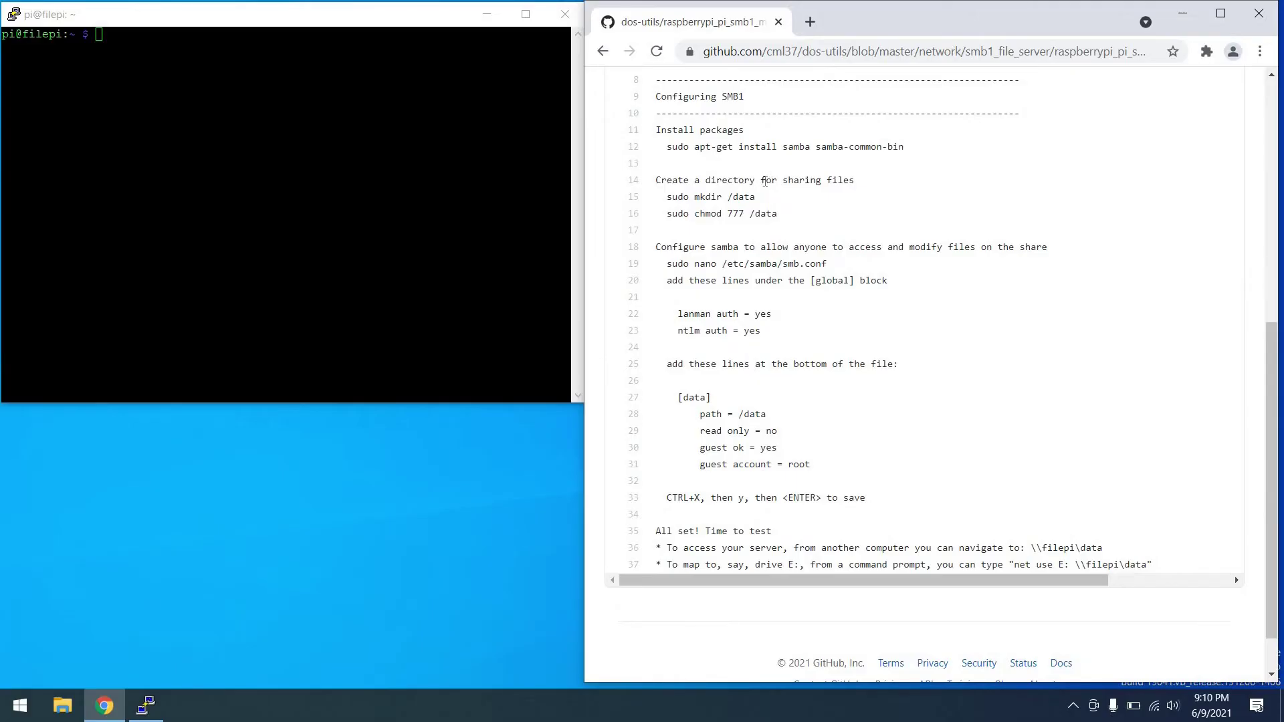
Install the samba and samba-common-bin packages, answering y to confirm
{"action": "triple_click", "coordinate": [829, 147]}
{"action": "key", "text": "ctrl+c"}
{"action": "left_click", "coordinate": [449, 167]}
{"action": "right_click", "coordinate": [449, 167]}
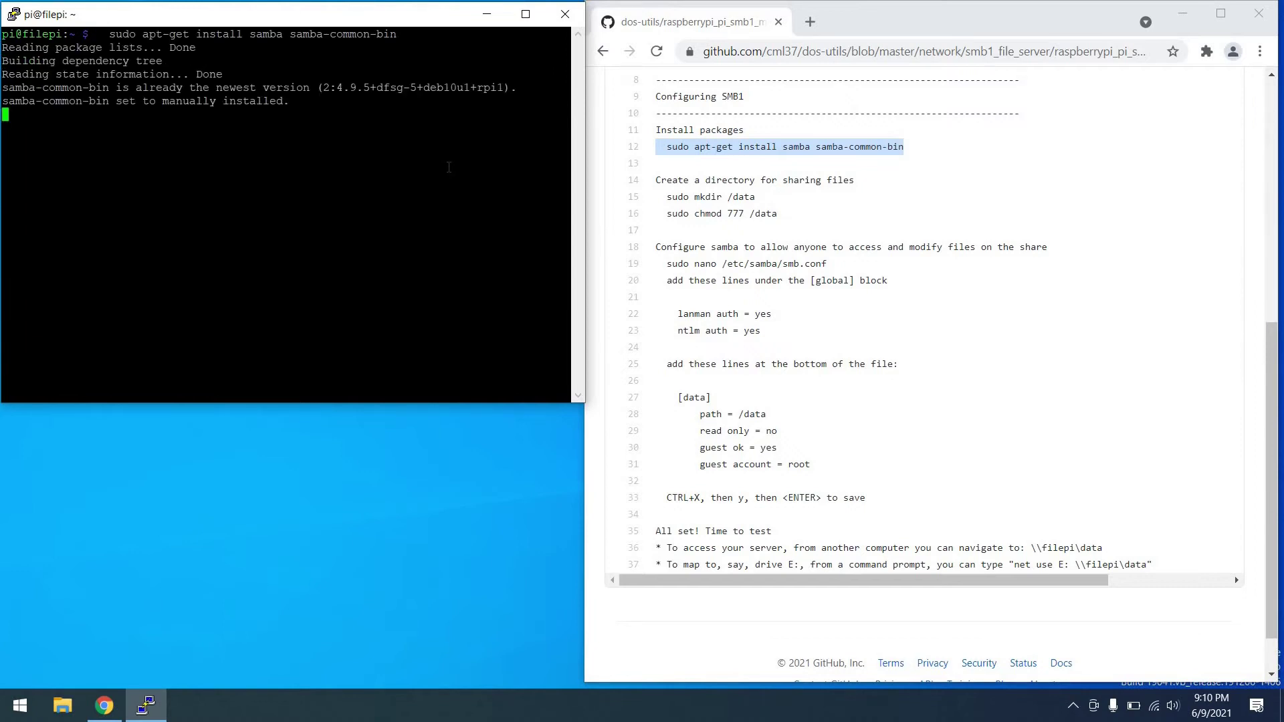
{"action": "type", "text": "y"}
{"action": "key", "text": "Return"}
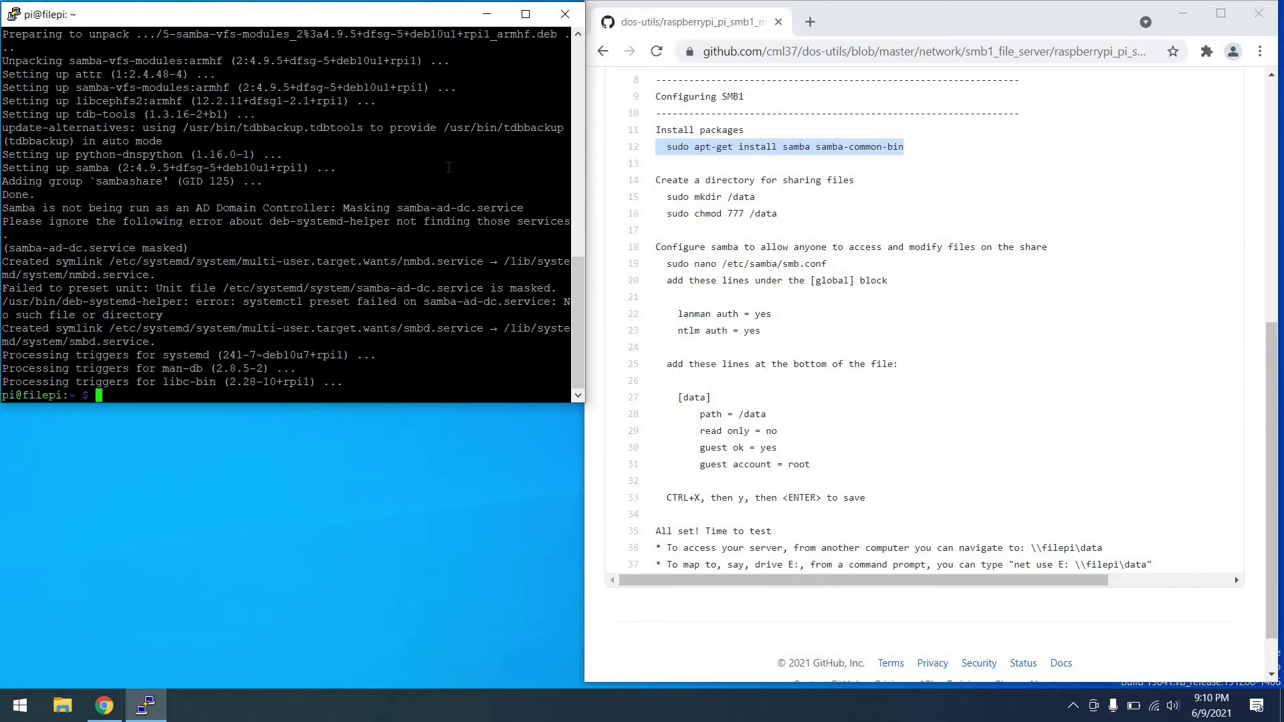
Create the /data folder and open /etc/samba/smb.conf in nano
{"action": "triple_click", "coordinate": [701, 196]}
{"action": "key", "text": "ctrl+c"}
{"action": "right_click", "coordinate": [399, 267]}
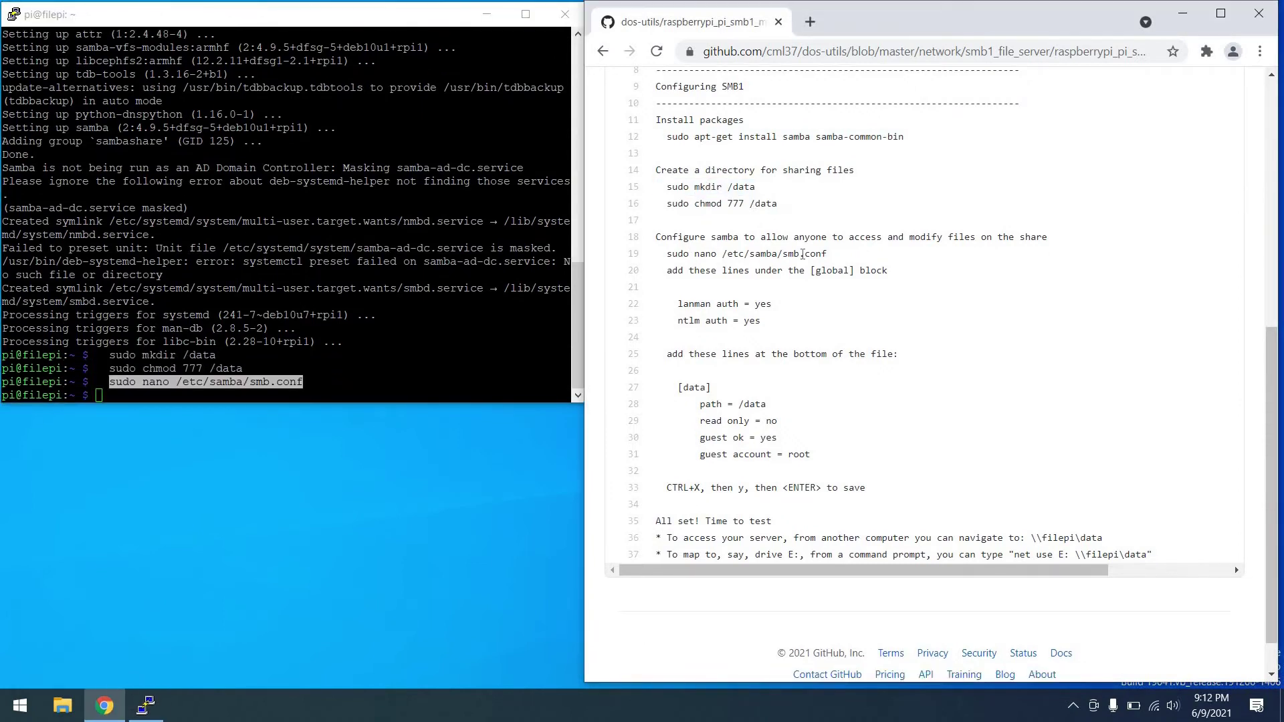
{"action": "triple_click", "coordinate": [803, 254]}
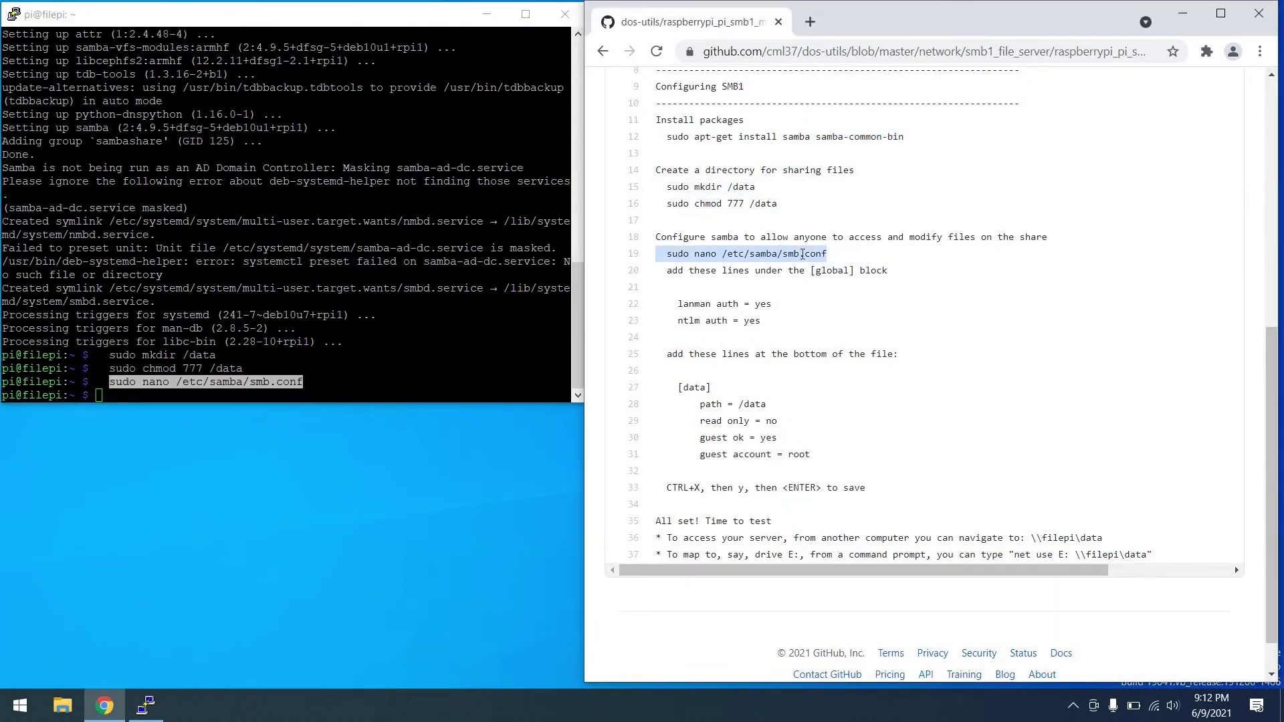
{"action": "key", "text": "ctrl+c"}
{"action": "left_click", "coordinate": [398, 328]}
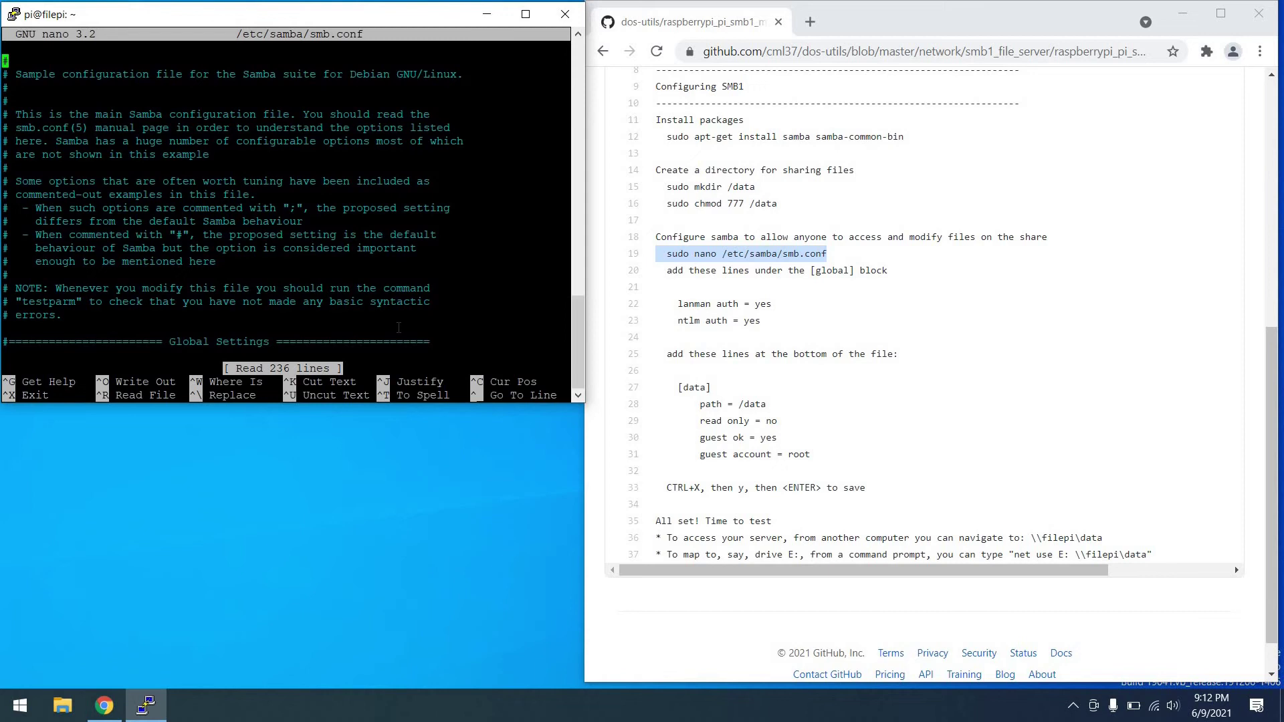
Add the lanman auth and ntlm auth lines under the [global] section
{"action": "key", "text": "Down"}
{"action": "key", "text": "Down"}
{"action": "key", "text": "Down"}
{"action": "key", "text": "Down"}
{"action": "key", "text": "Down"}
{"action": "key", "text": "Down"}
{"action": "key", "text": "Down"}
{"action": "key", "text": "Down"}
{"action": "key", "text": "Down"}
{"action": "key", "text": "Down"}
{"action": "key", "text": "Down"}
{"action": "key", "text": "Down"}
{"action": "key", "text": "Down"}
{"action": "key", "text": "Down"}
{"action": "key", "text": "Down"}
{"action": "key", "text": "Down"}
{"action": "key", "text": "Down"}
{"action": "key", "text": "Down"}
{"action": "key", "text": "Down"}
{"action": "key", "text": "Down"}
{"action": "key", "text": "Down"}
{"action": "key", "text": "Down"}
{"action": "key", "text": "Down"}
{"action": "key", "text": "Down"}
{"action": "key", "text": "Down"}
{"action": "key", "text": "Down"}
{"action": "key", "text": "Down"}
{"action": "key", "text": "Down"}
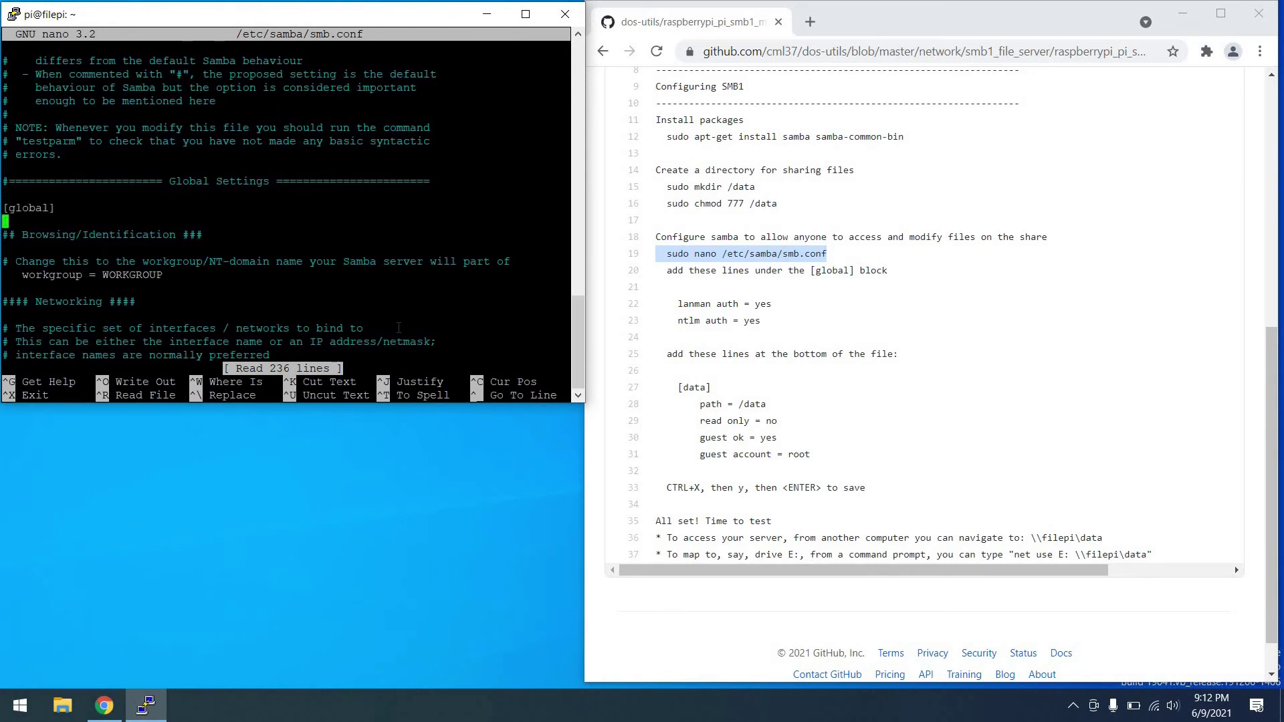
{"action": "key", "text": "Up"}
{"action": "key", "text": "Up"}
{"action": "key", "text": "Up"}
{"action": "key", "text": "Up"}
{"action": "key", "text": "Return"}
{"action": "key", "text": "Return"}
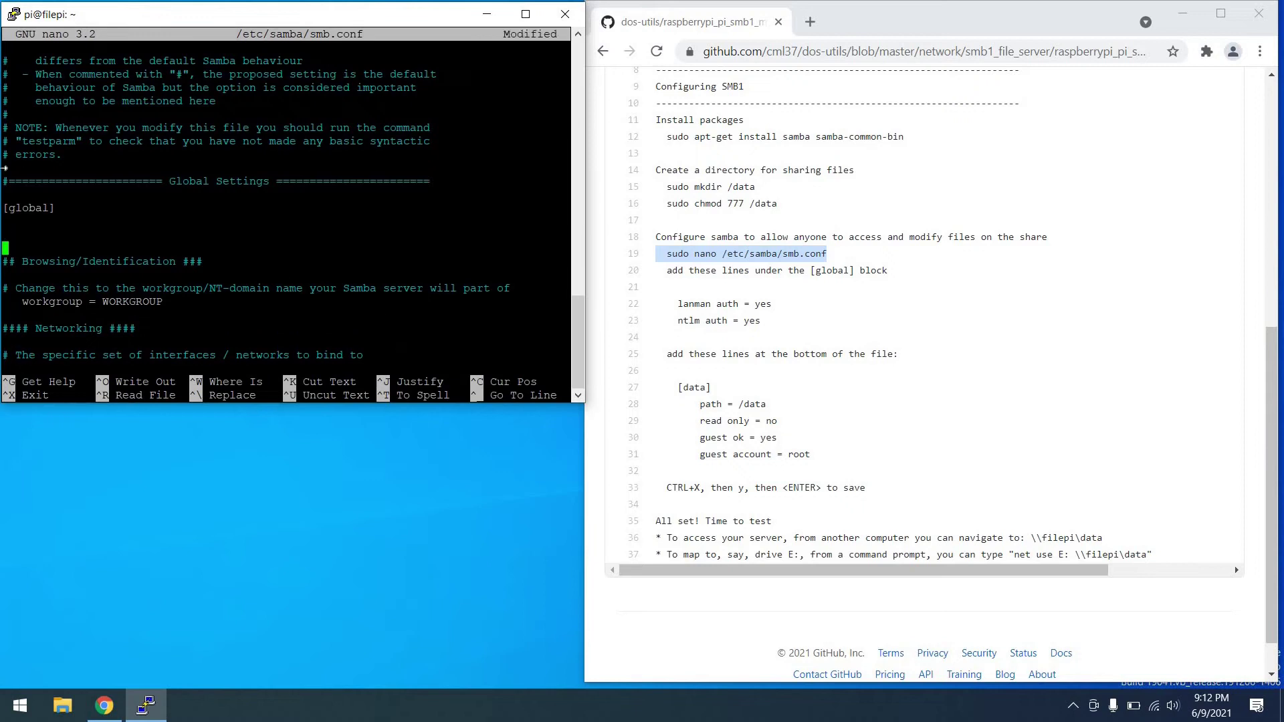
{"action": "key", "text": "Up"}
{"action": "left_click", "coordinate": [761, 322]}
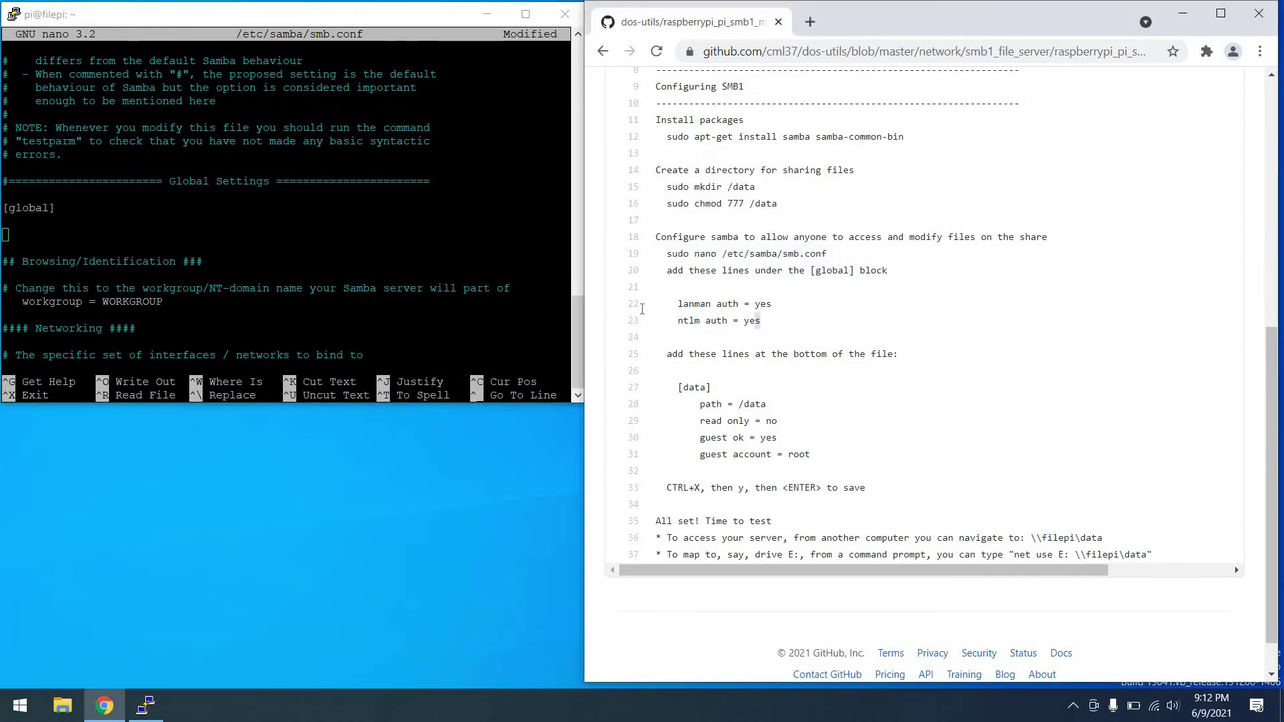
{"action": "left_click_drag", "start_coordinate": [642, 308], "coordinate": [553, 295]}
{"action": "right_click", "coordinate": [327, 239]}
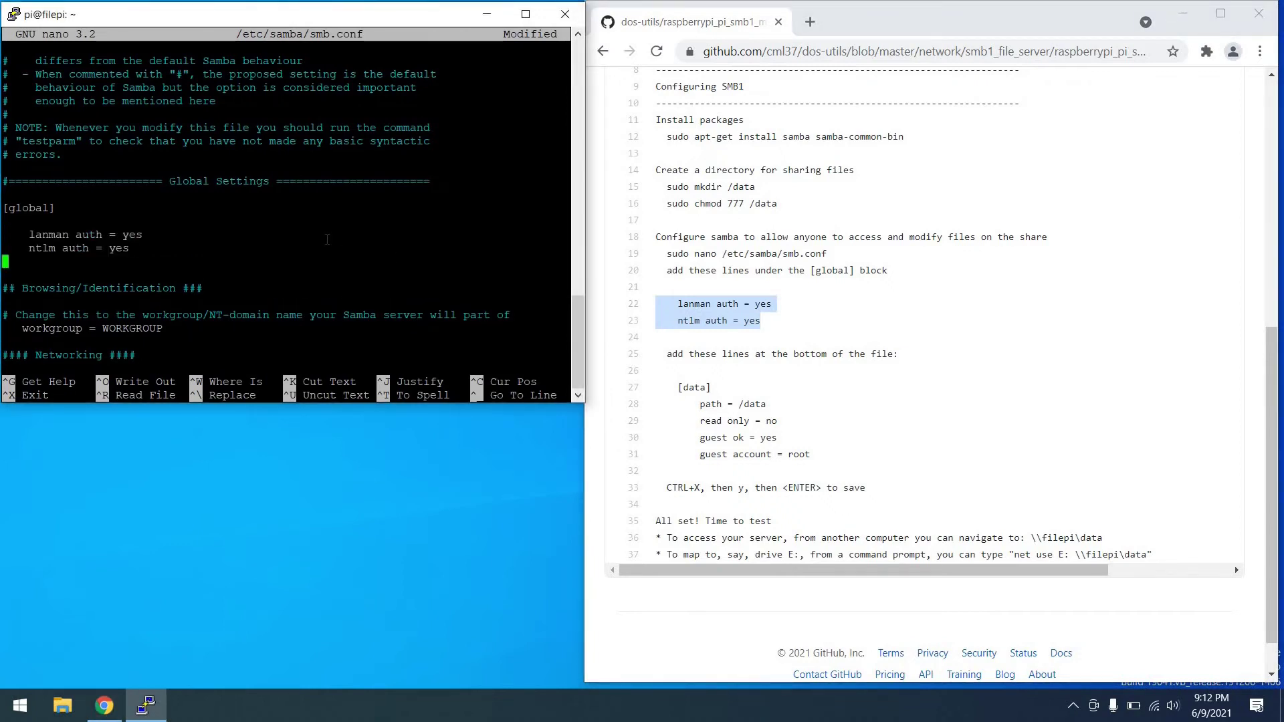
Append the writable guest [data] share block for /data and save smb.conf
{"action": "key", "text": "Page_Down"}
{"action": "key", "text": "Page_Down"}
{"action": "key", "text": "Page_Down"}
{"action": "key", "text": "Page_Down"}
{"action": "key", "text": "Page_Down"}
{"action": "key", "text": "Page_Down"}
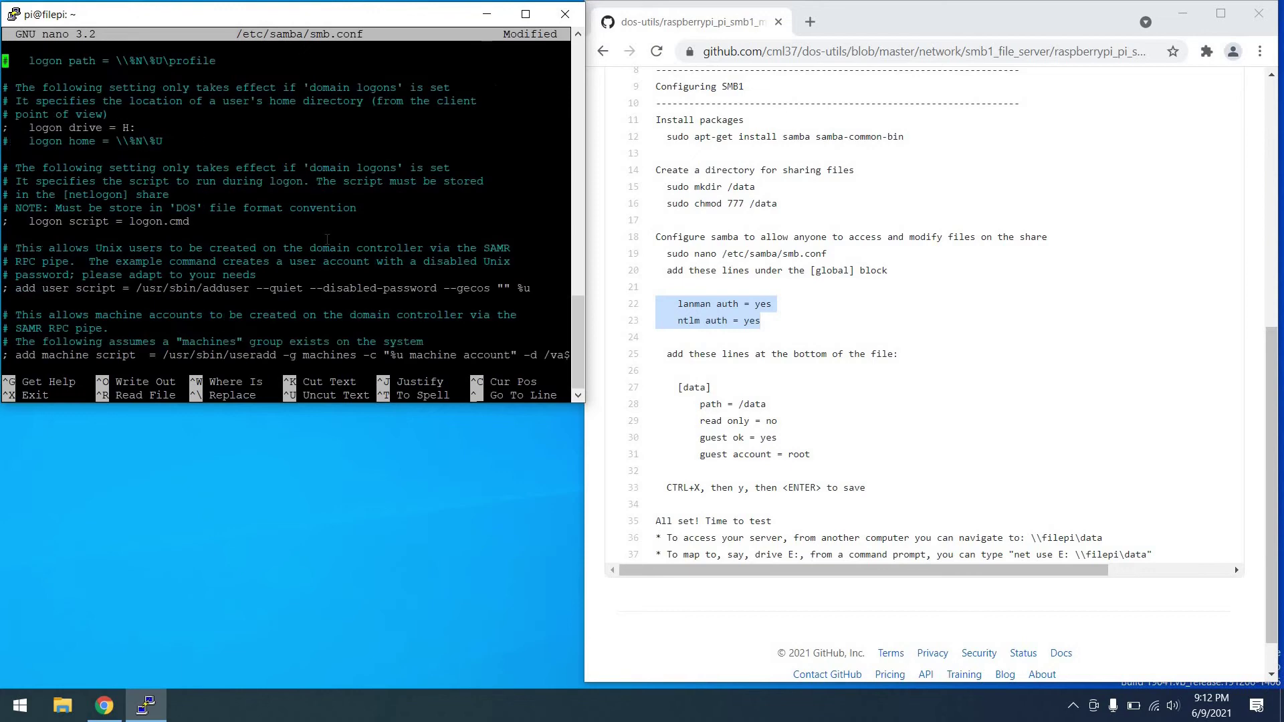
{"action": "key", "text": "Page_Down"}
{"action": "key", "text": "Page_Down"}
{"action": "key", "text": "Page_Down"}
{"action": "key", "text": "Page_Down"}
{"action": "key", "text": "Page_Down"}
{"action": "key", "text": "Page_Down"}
{"action": "key", "text": "Page_Down"}
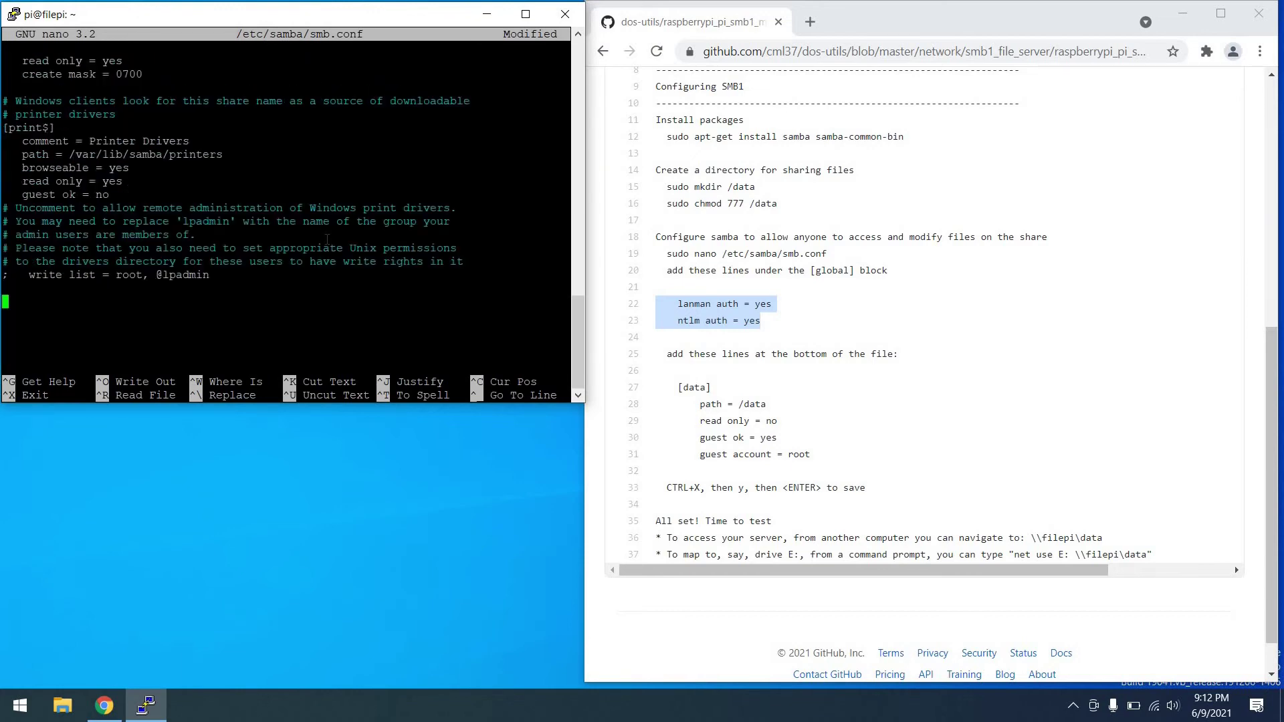
{"action": "left_click_drag", "start_coordinate": [811, 456], "coordinate": [651, 385]}
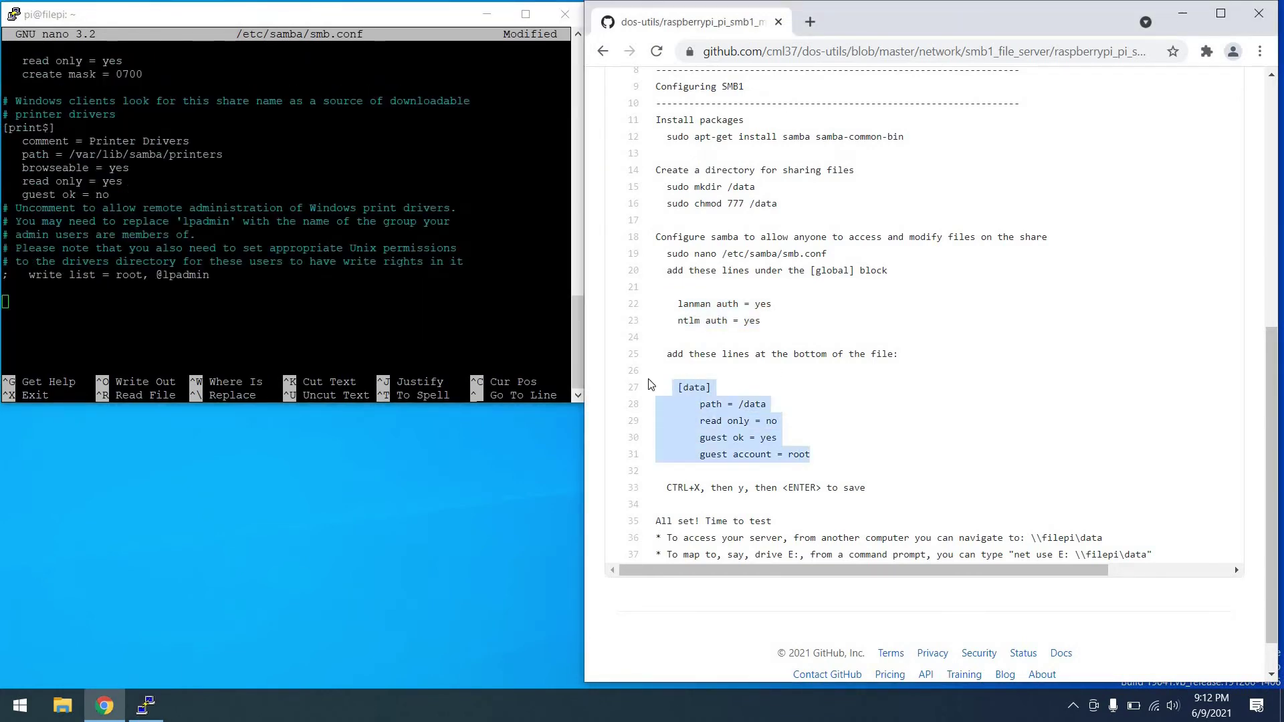
{"action": "left_click", "coordinate": [411, 309]}
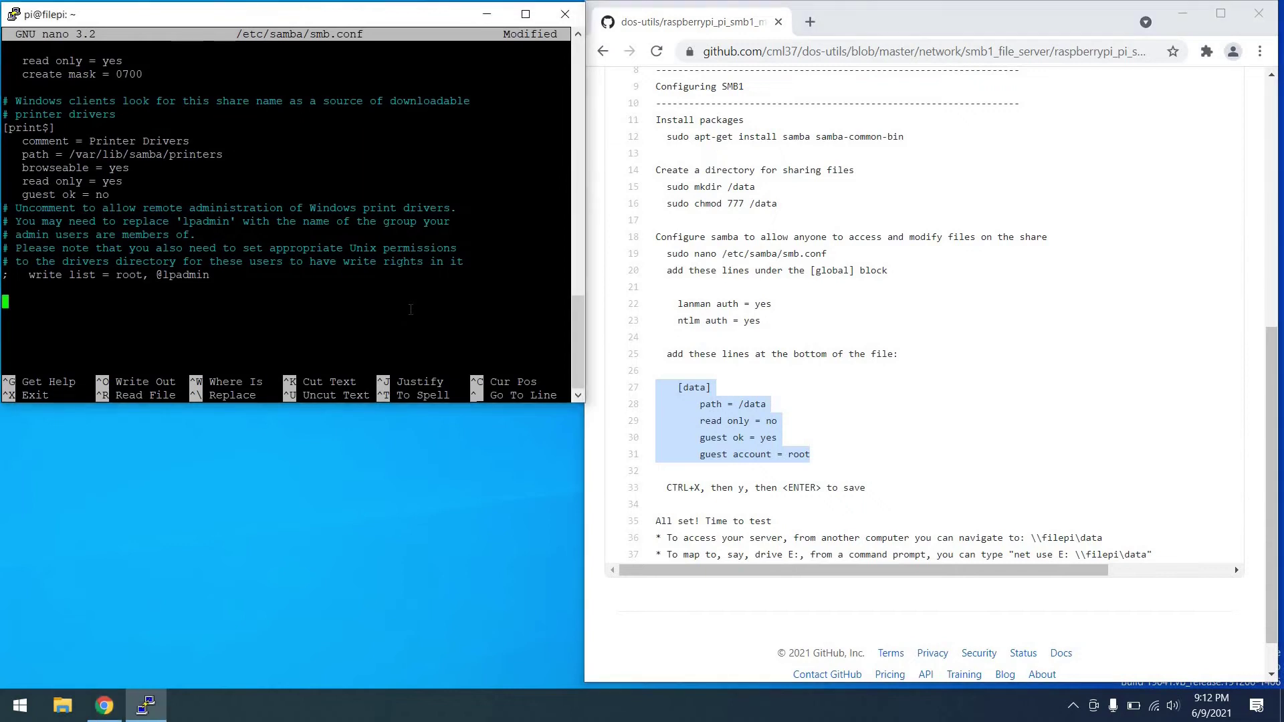
{"action": "right_click", "coordinate": [411, 309]}
{"action": "key", "text": "ctrl+x"}
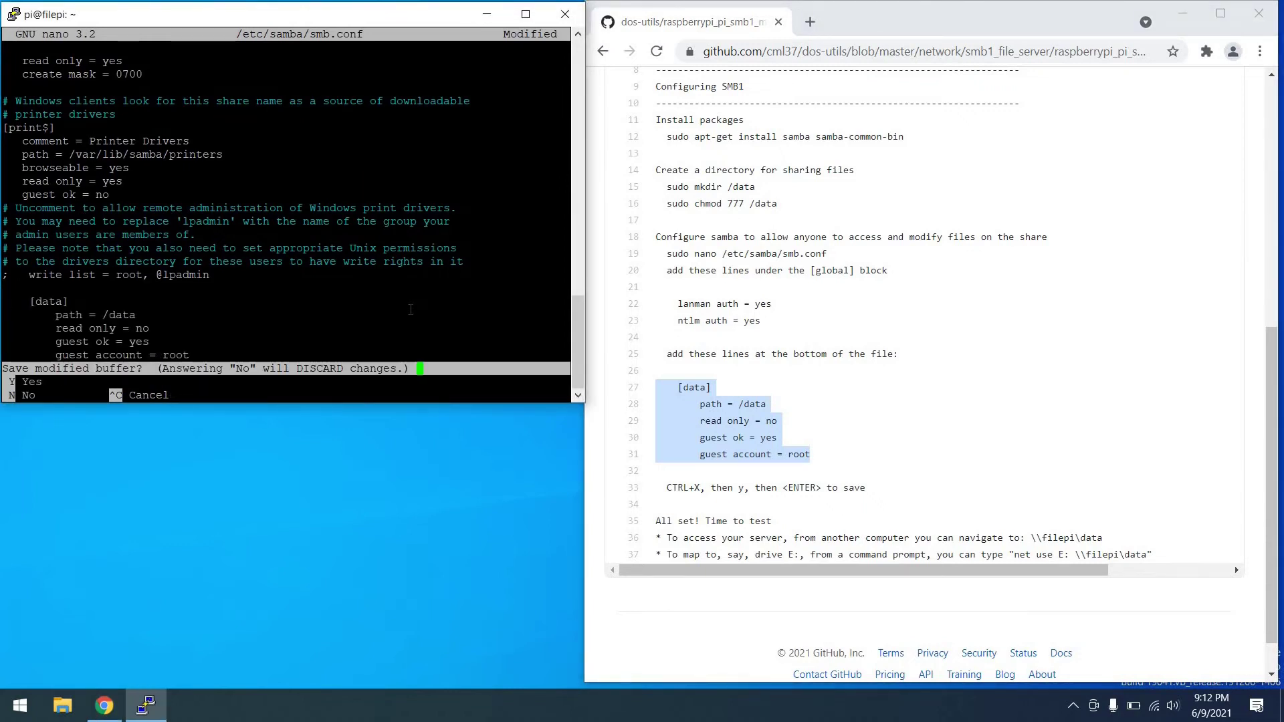
{"action": "key", "text": "y"}
{"action": "key", "text": "Return"}
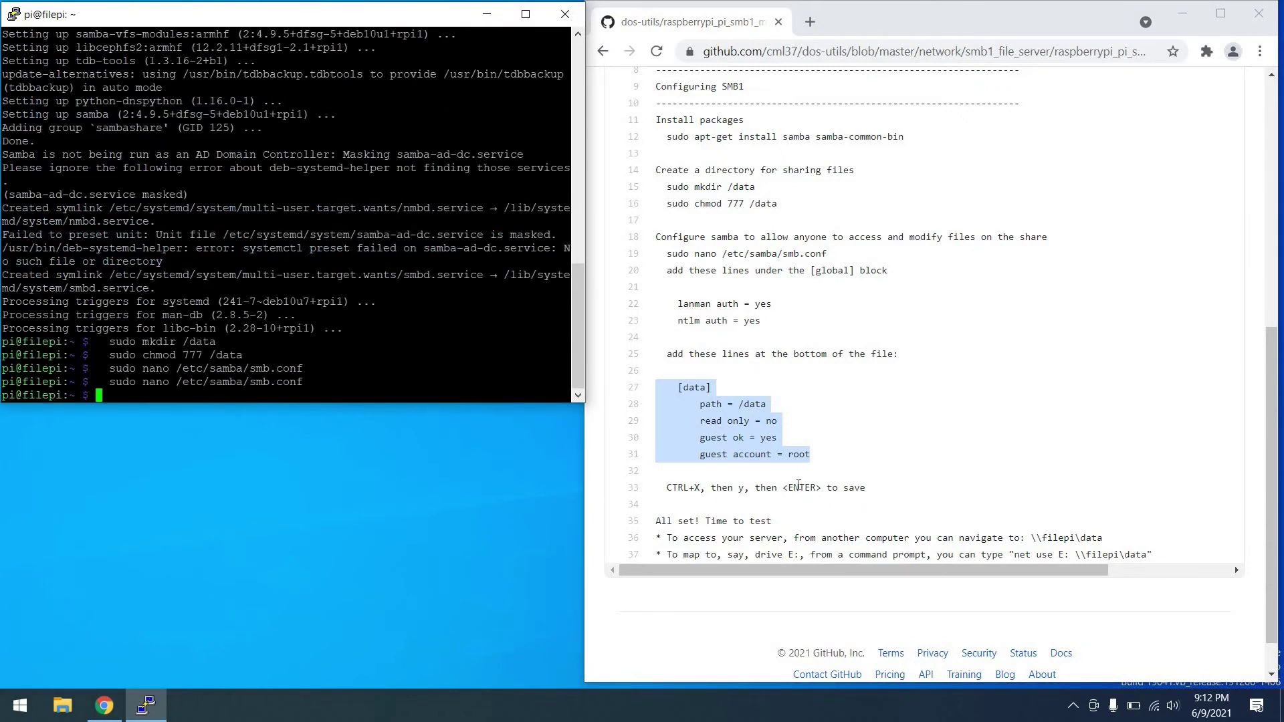
{"action": "triple_click", "coordinate": [728, 519]}
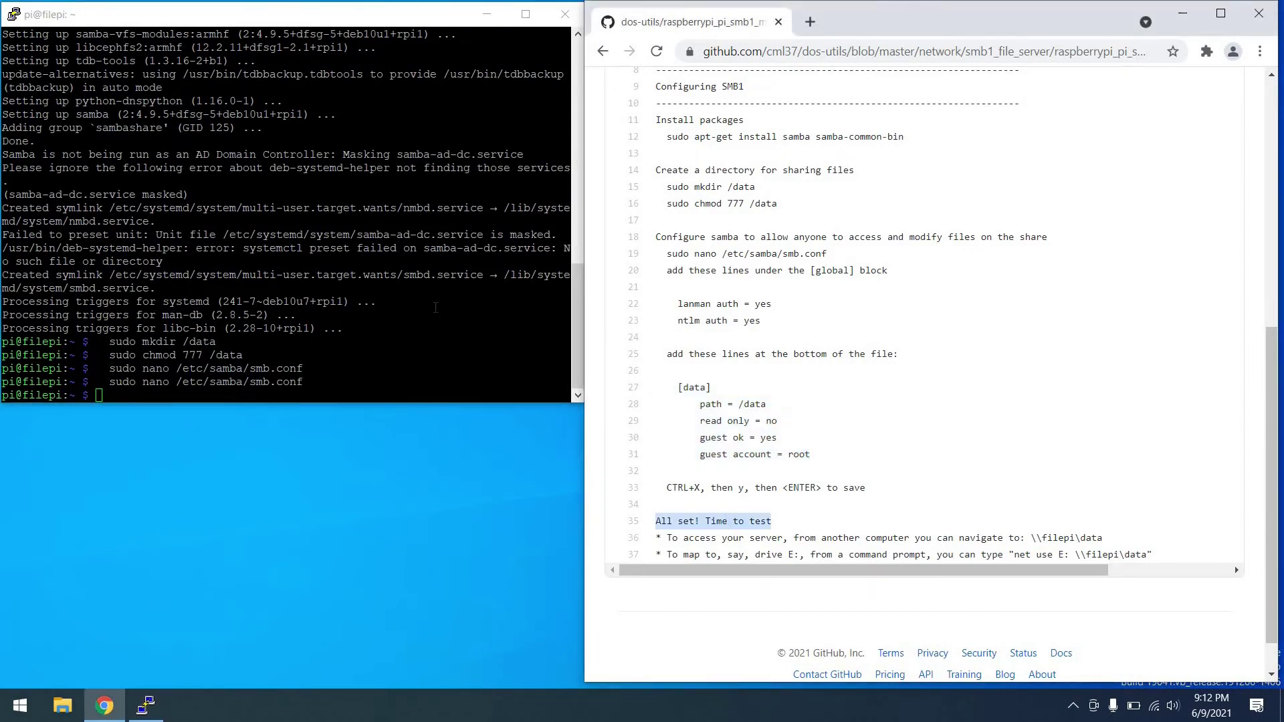
{"action": "left_click", "coordinate": [435, 307]}
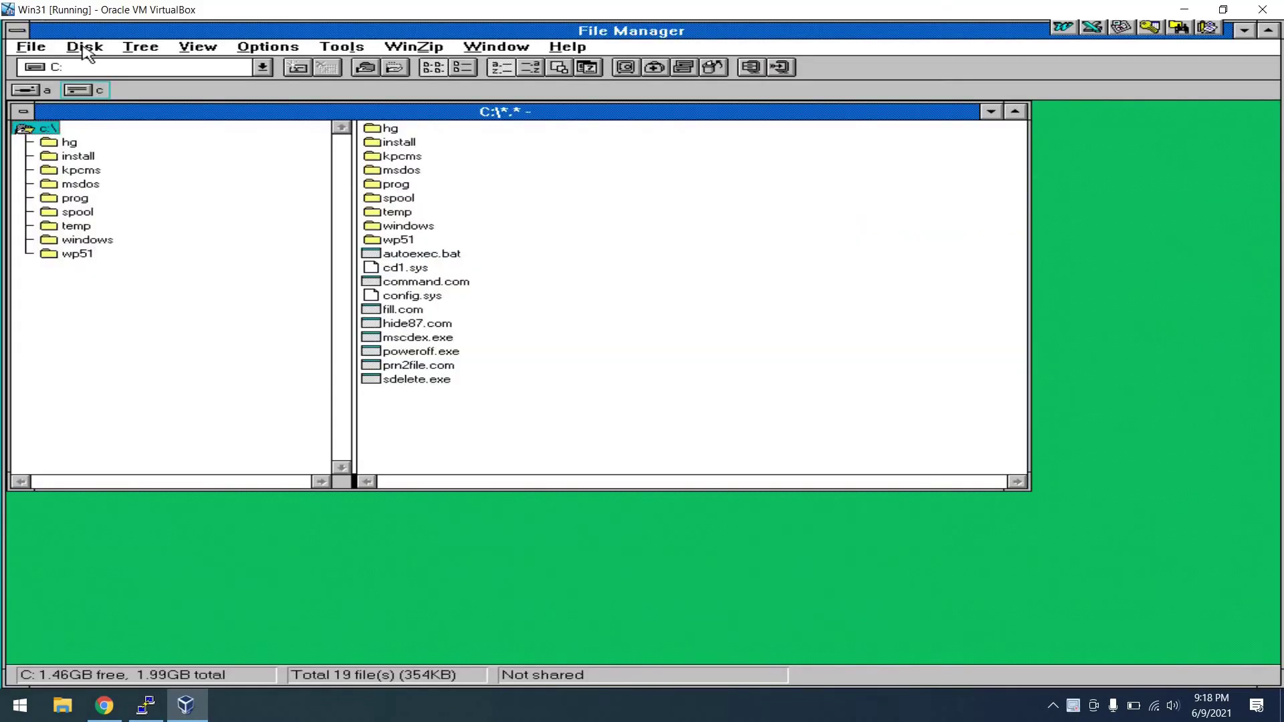
Connect network drive D: to \\filepi\data in File Manager
{"action": "left_click", "coordinate": [85, 48]}
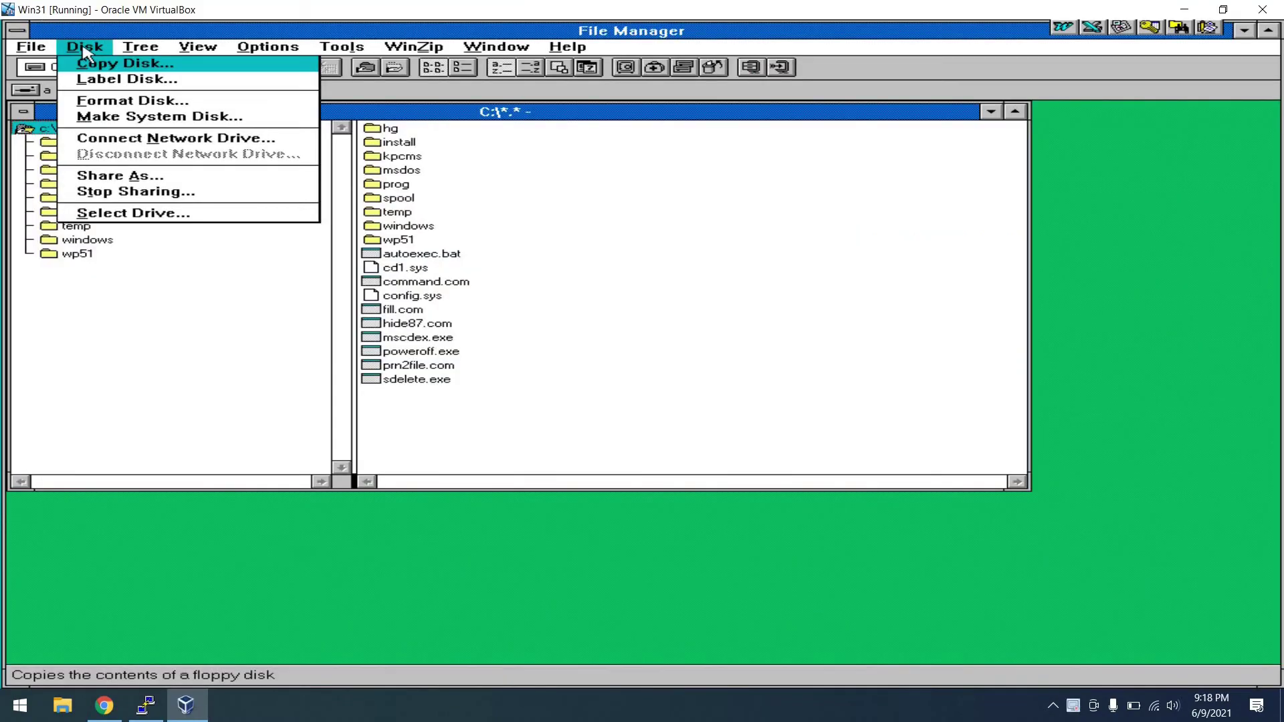
{"action": "left_click", "coordinate": [117, 141]}
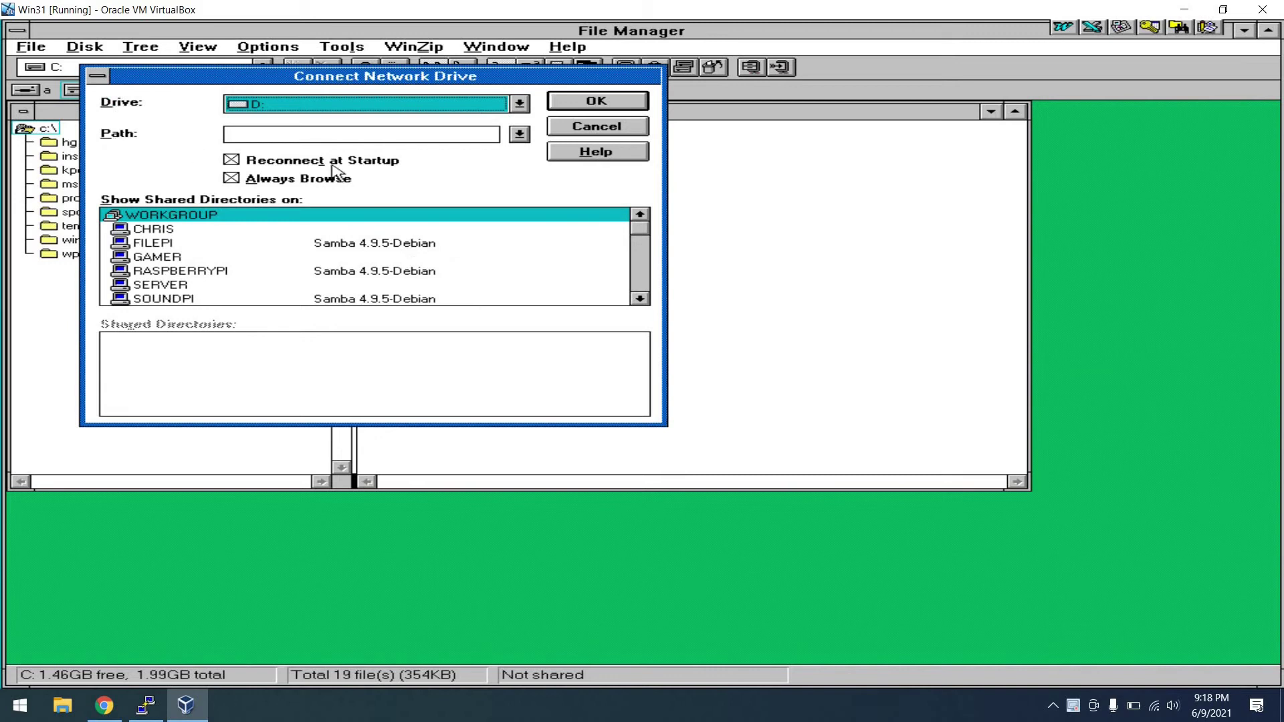
{"action": "left_click", "coordinate": [364, 139]}
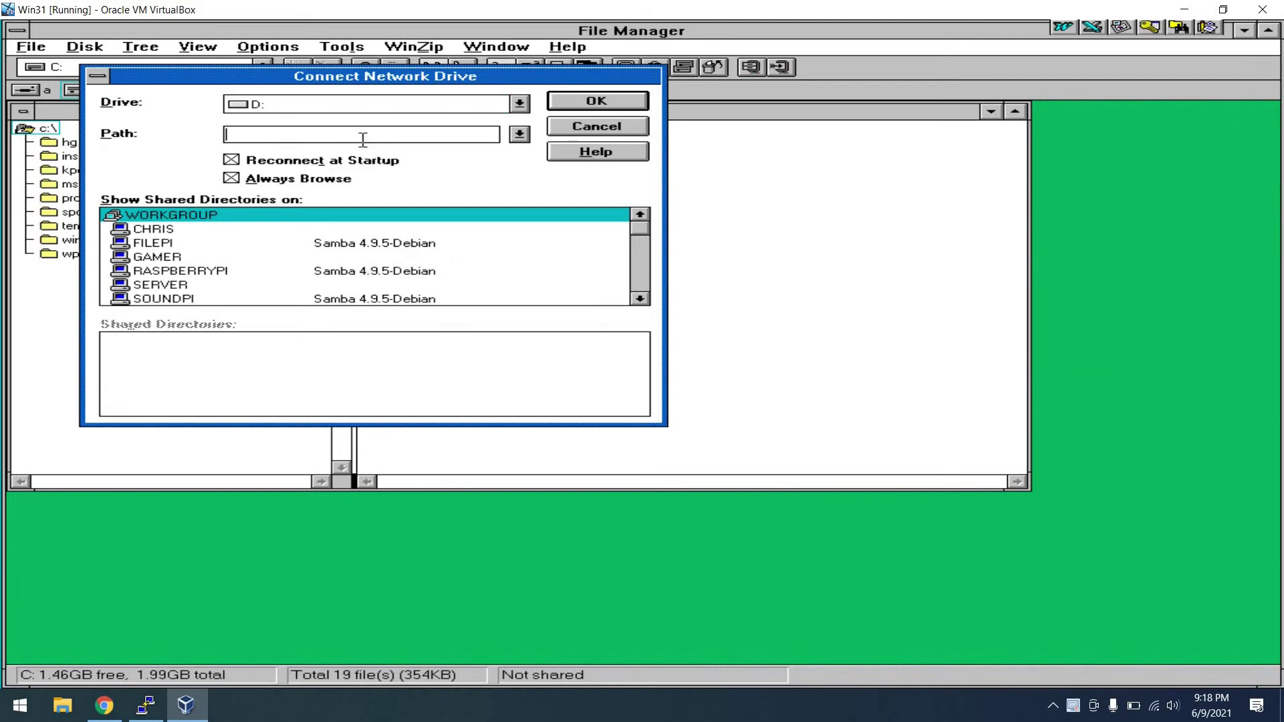
{"action": "type", "text": "\\\\filepi\\data"}
{"action": "left_click", "coordinate": [597, 101]}
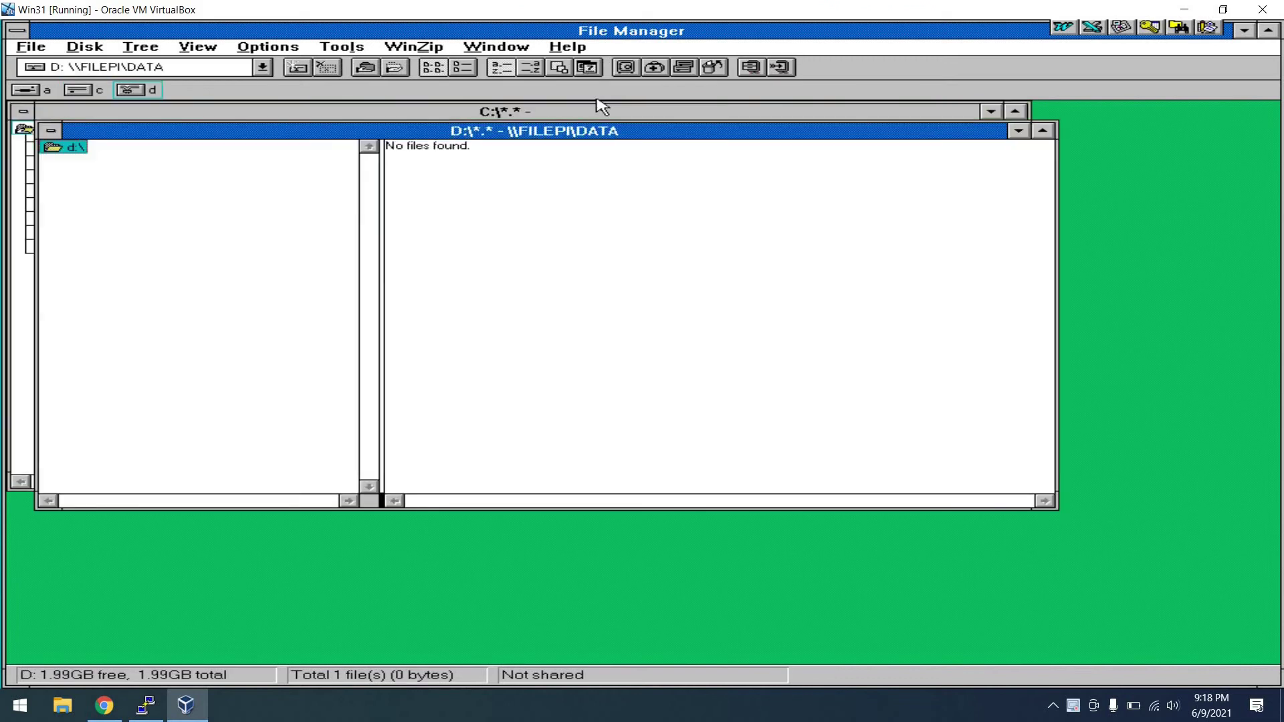
Copy the hg folder from C:\ onto the D: drive, confirming Yes
{"action": "left_click", "coordinate": [281, 118]}
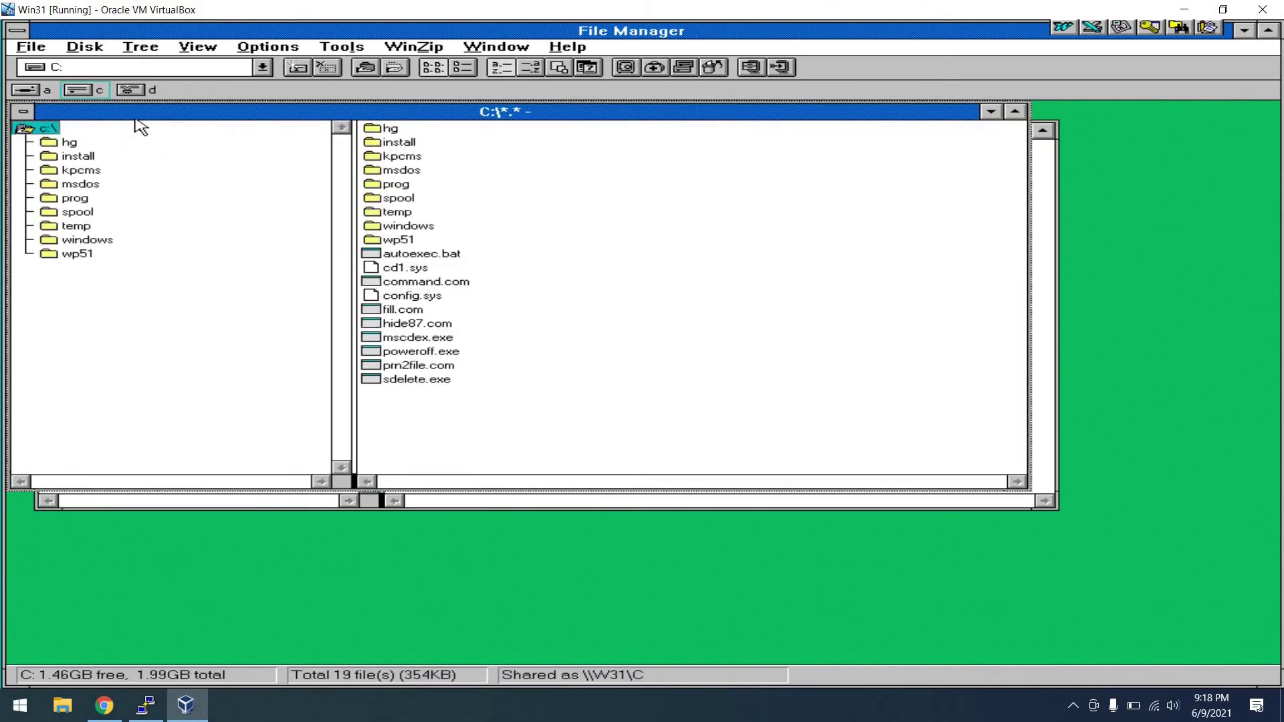
{"action": "left_click_drag", "start_coordinate": [133, 119], "coordinate": [653, 198]}
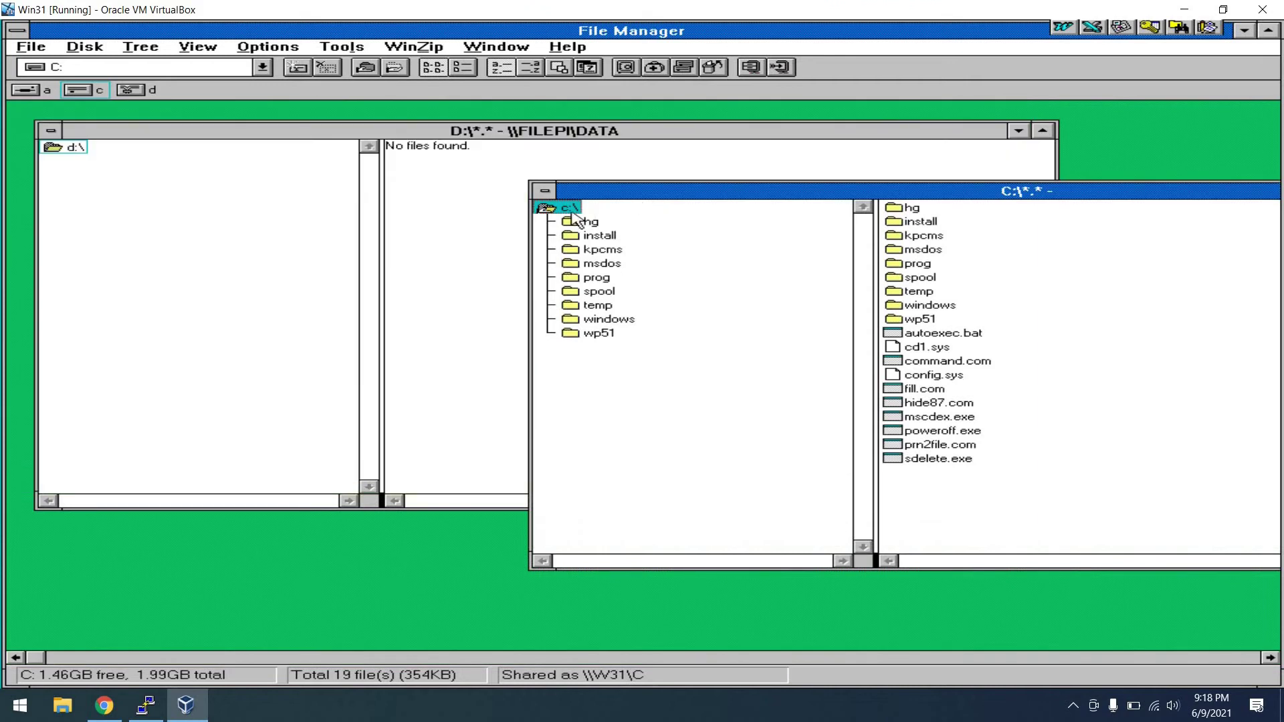
{"action": "left_click_drag", "start_coordinate": [575, 226], "coordinate": [428, 217]}
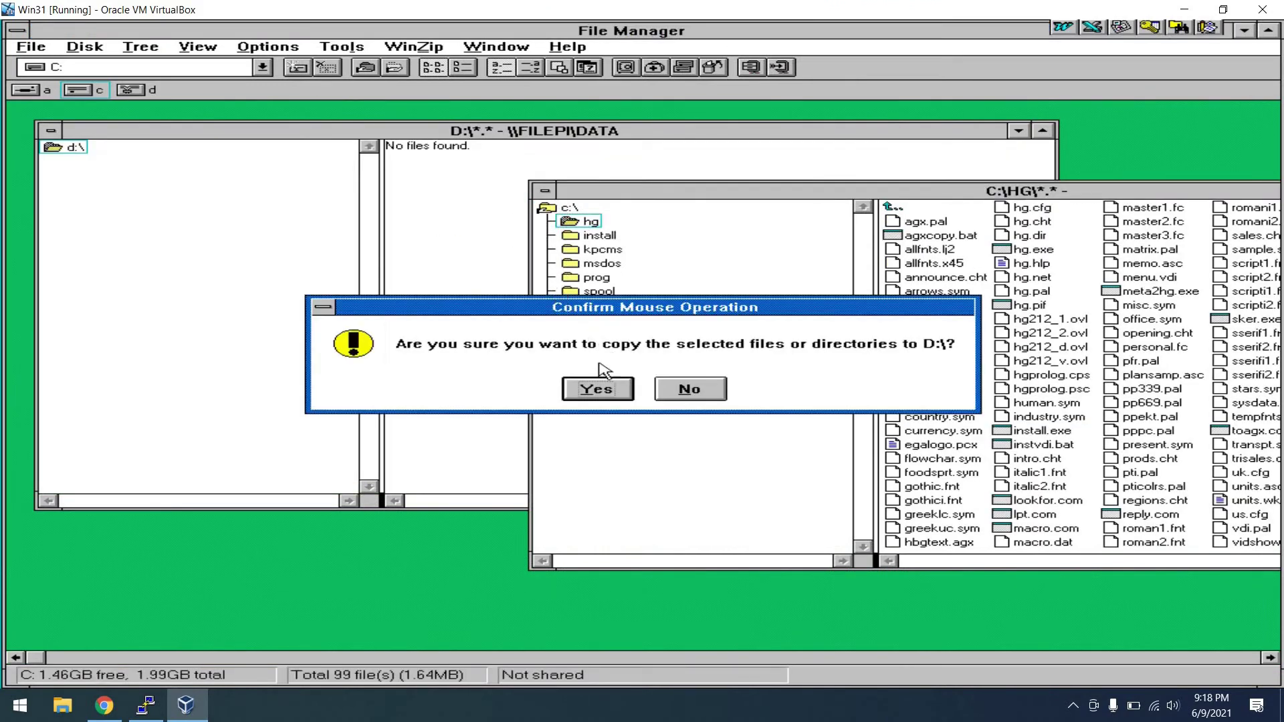
{"action": "left_click", "coordinate": [604, 391]}
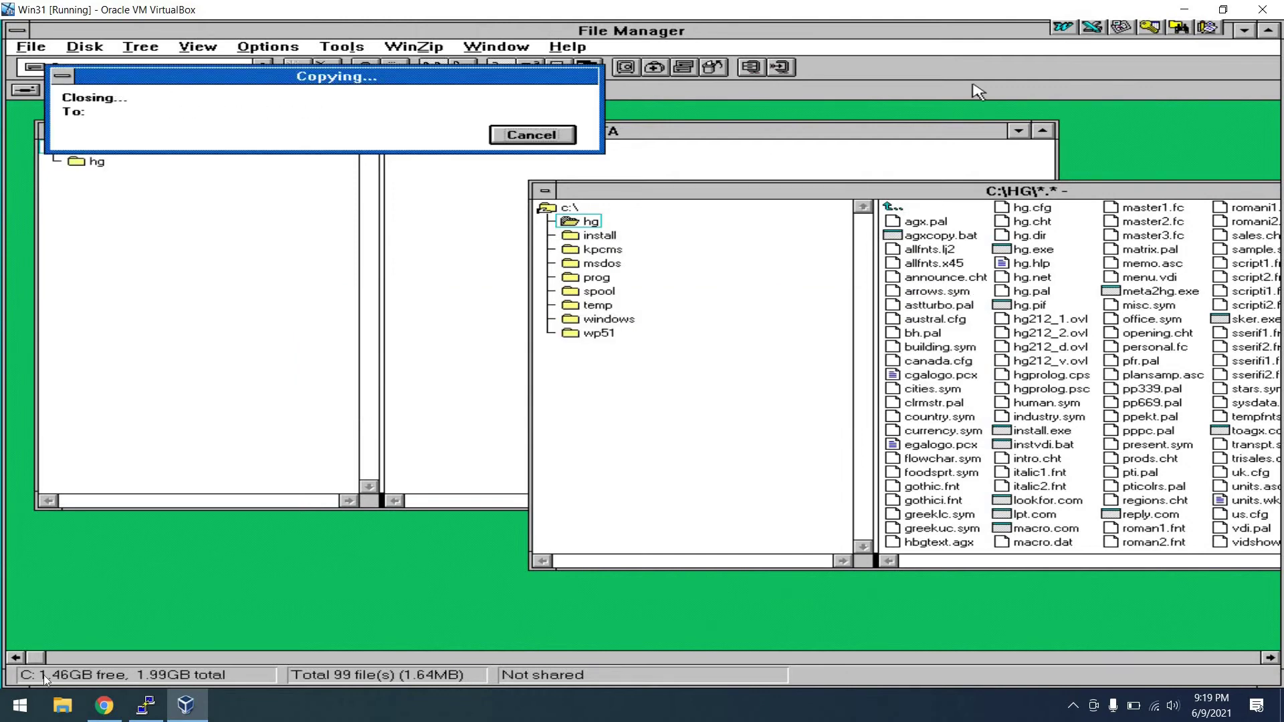
Run ls -l in /data, cd HG, and ls -l again to see the copied files
{"action": "left_click", "coordinate": [1182, 10]}
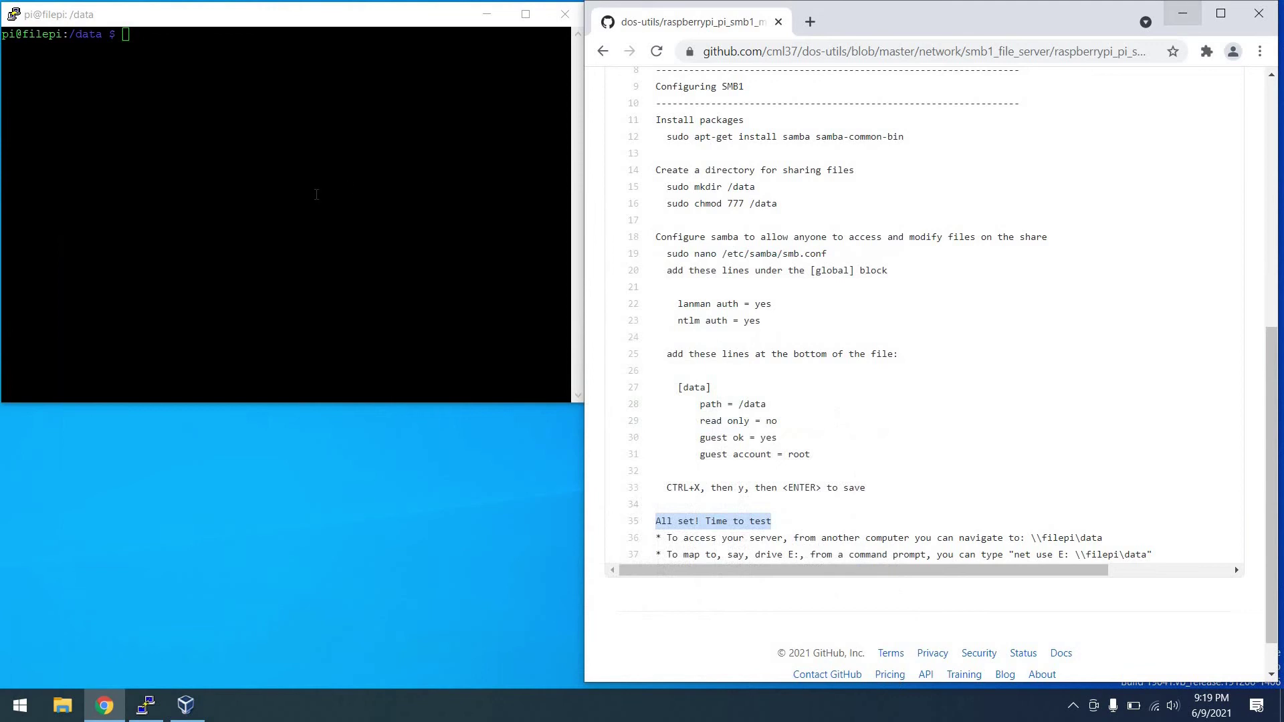
{"action": "left_click", "coordinate": [315, 194]}
{"action": "type", "text": "ls -l"}
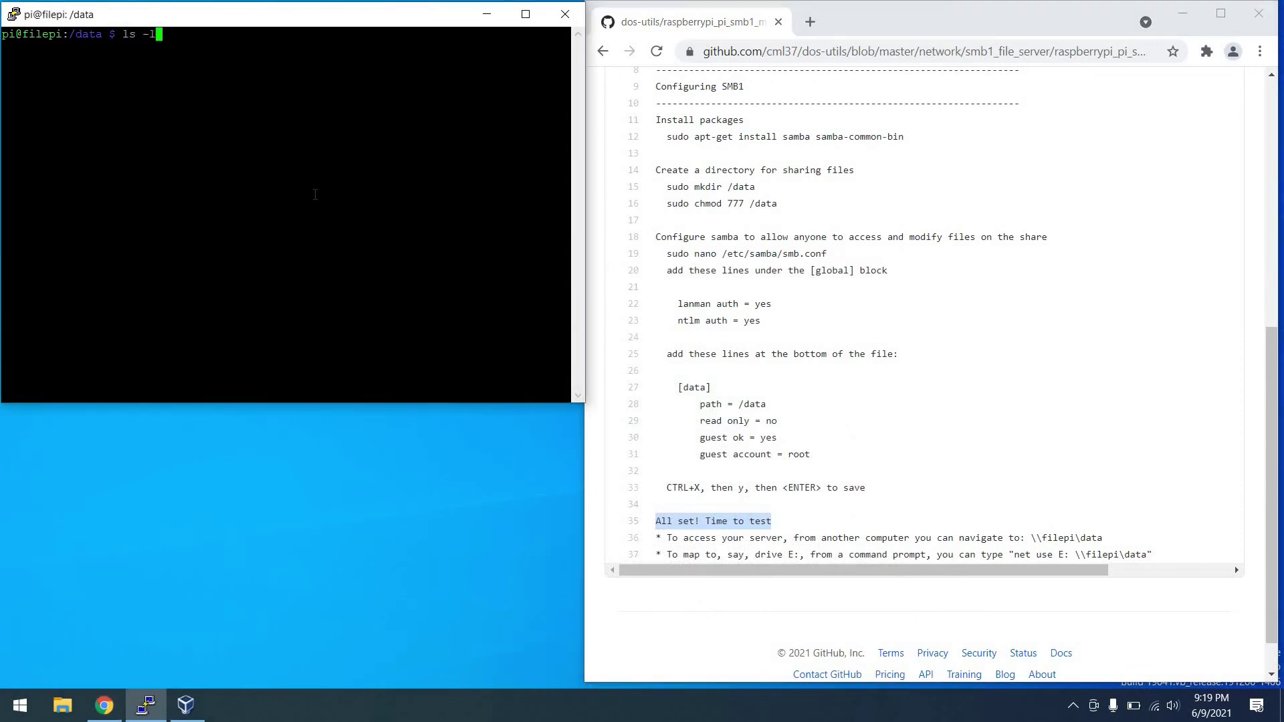
{"action": "key", "text": "Return"}
{"action": "type", "text": "cd HG"}
{"action": "key", "text": "Return"}
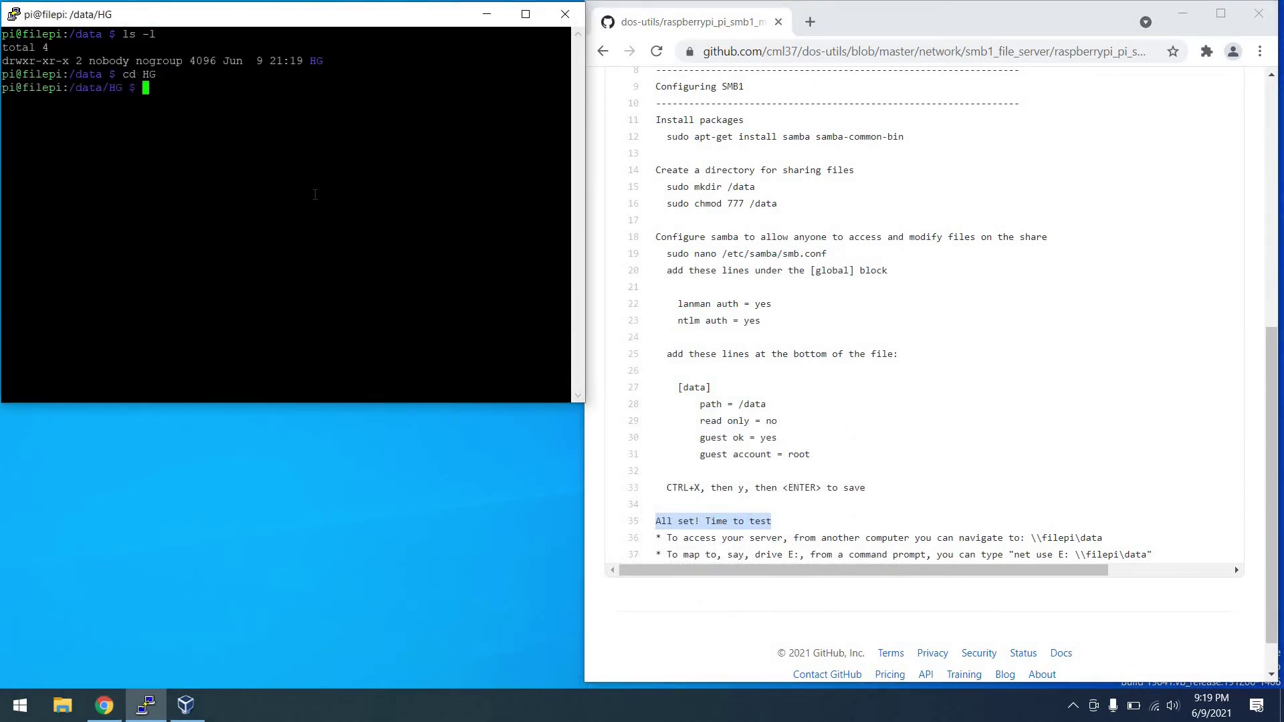
{"action": "type", "text": "ls -l"}
{"action": "key", "text": "Return"}
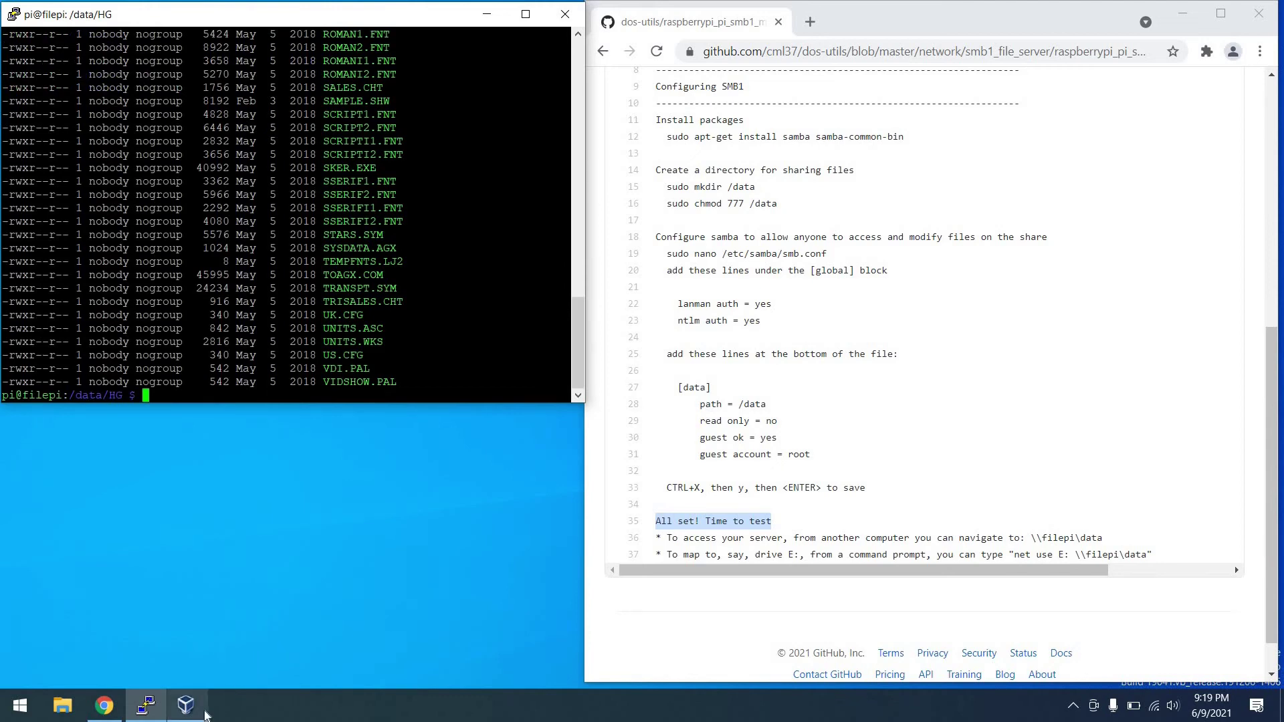
{"action": "left_click", "coordinate": [185, 705]}
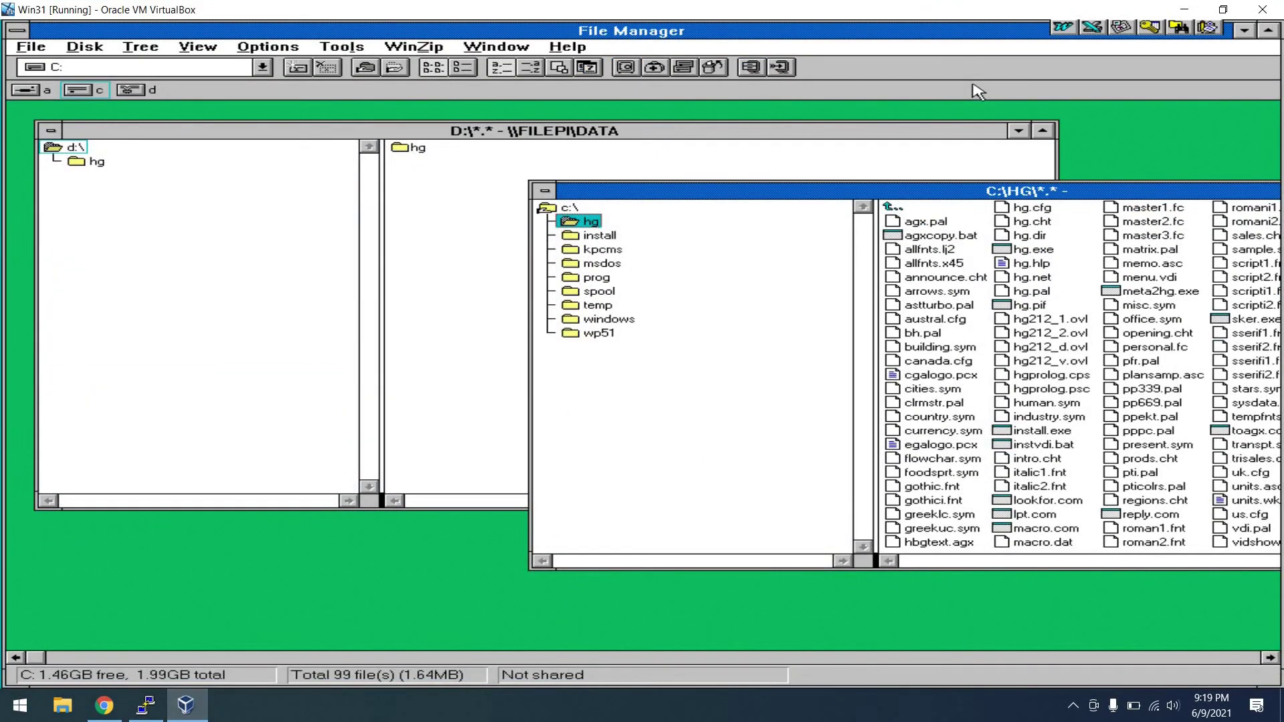
Launch MS-DOS Prompt from Program Manager and list mappings with net use
{"action": "key", "text": "alt+F4"}
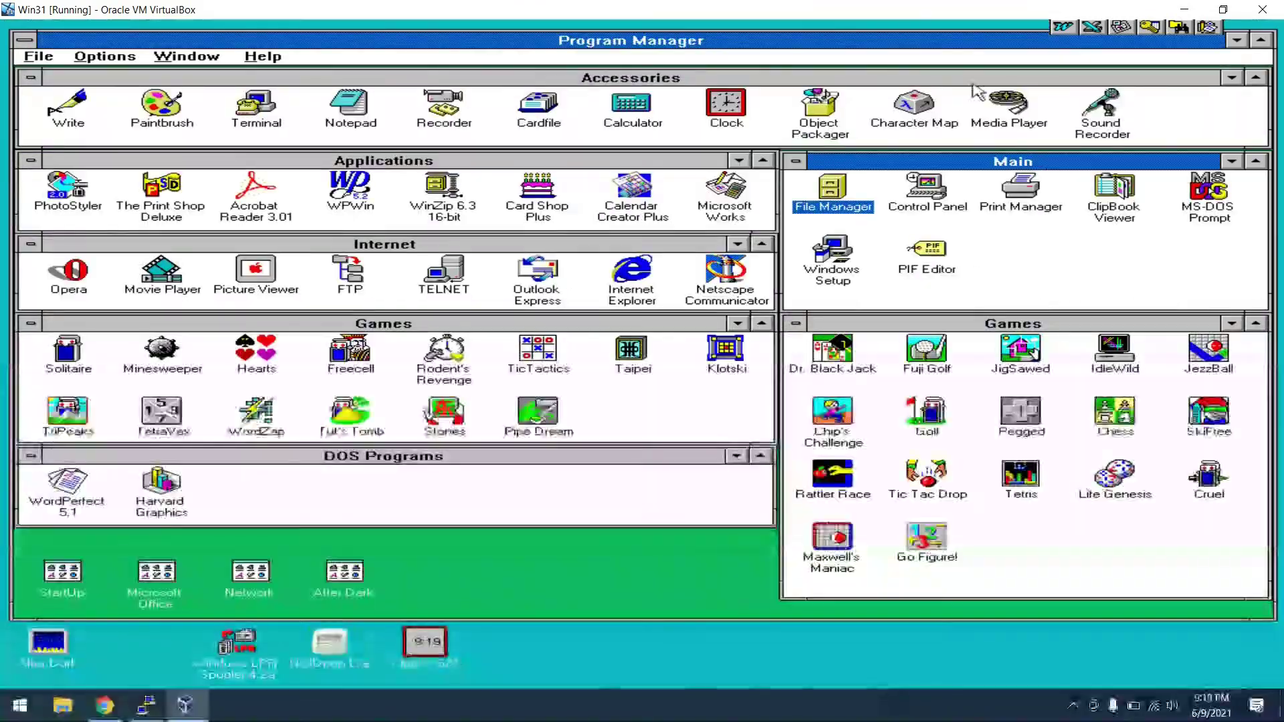
{"action": "double_click", "coordinate": [1221, 201]}
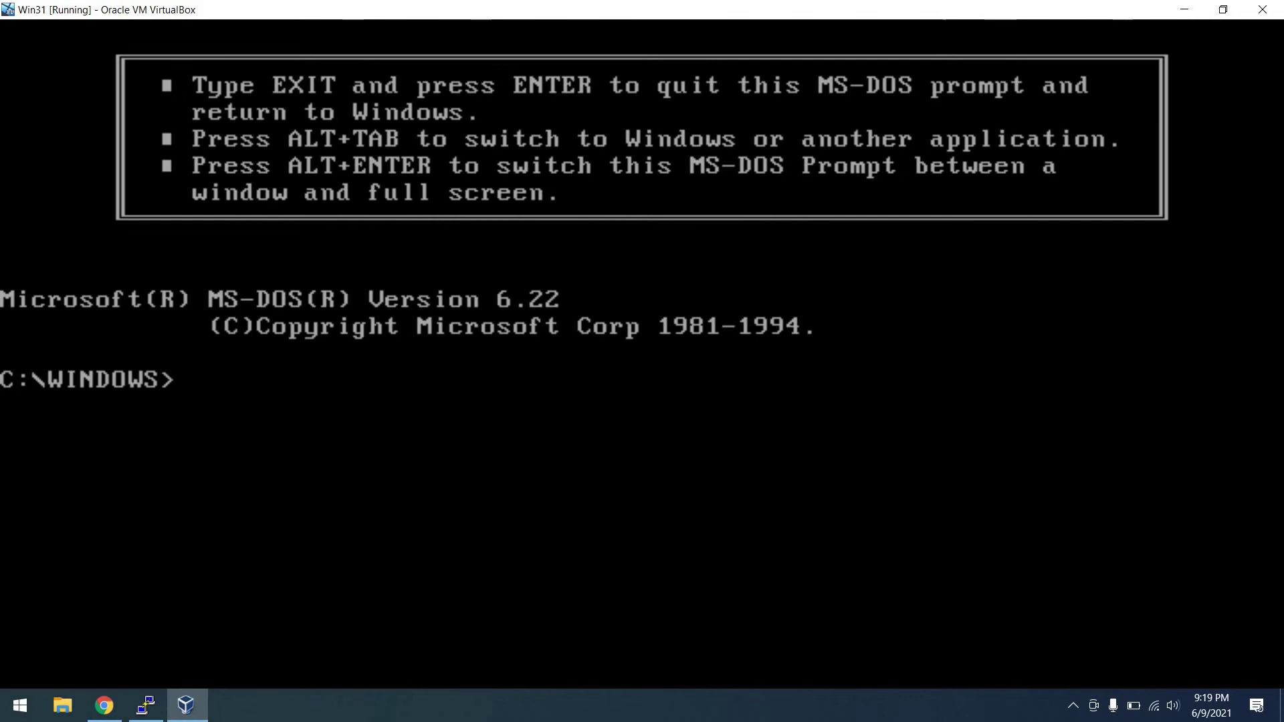
{"action": "type", "text": "net use"}
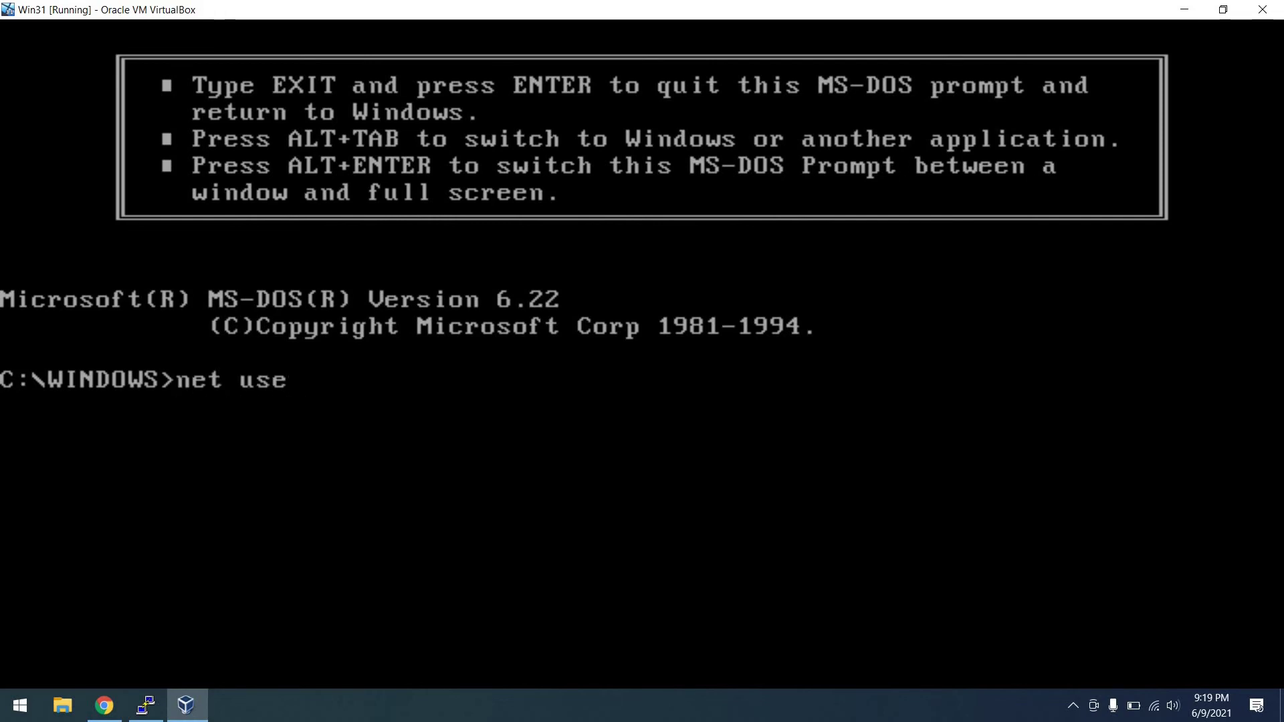
{"action": "key", "text": "Return"}
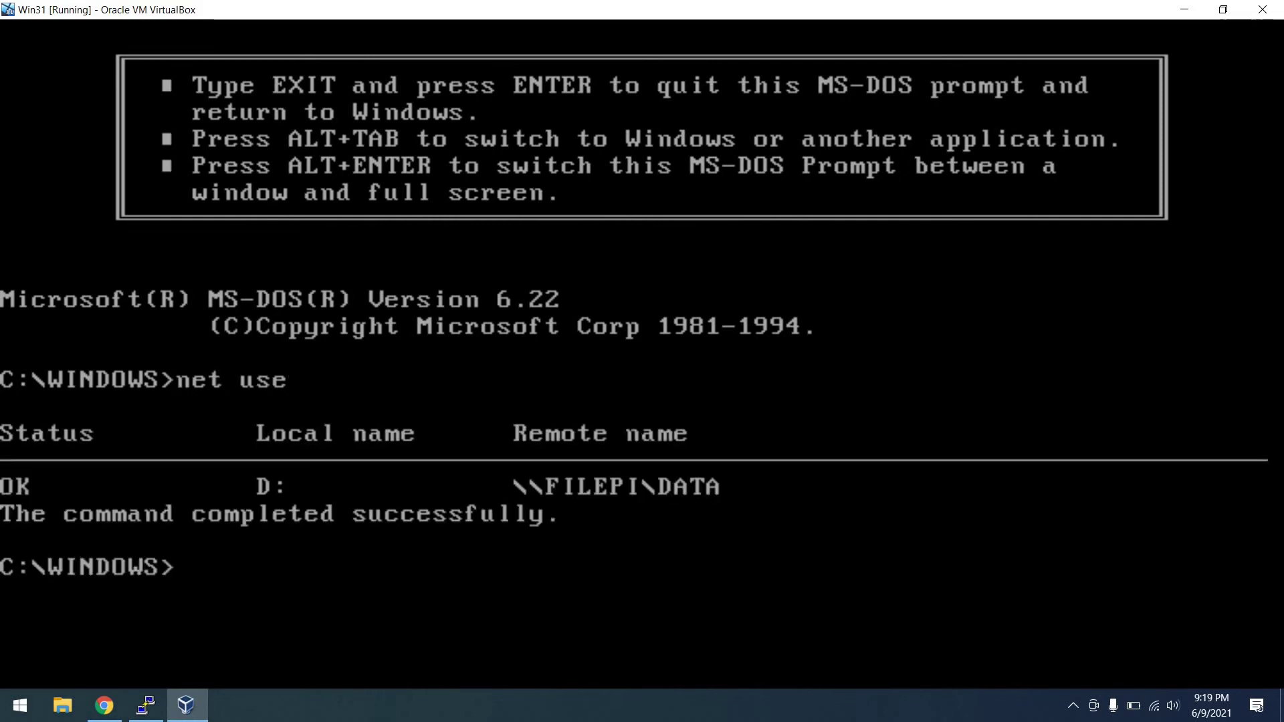
Disconnect D: with net use D: /d, map Z: to \\filepi\data, and run dir Z:
{"action": "type", "text": "net u"}
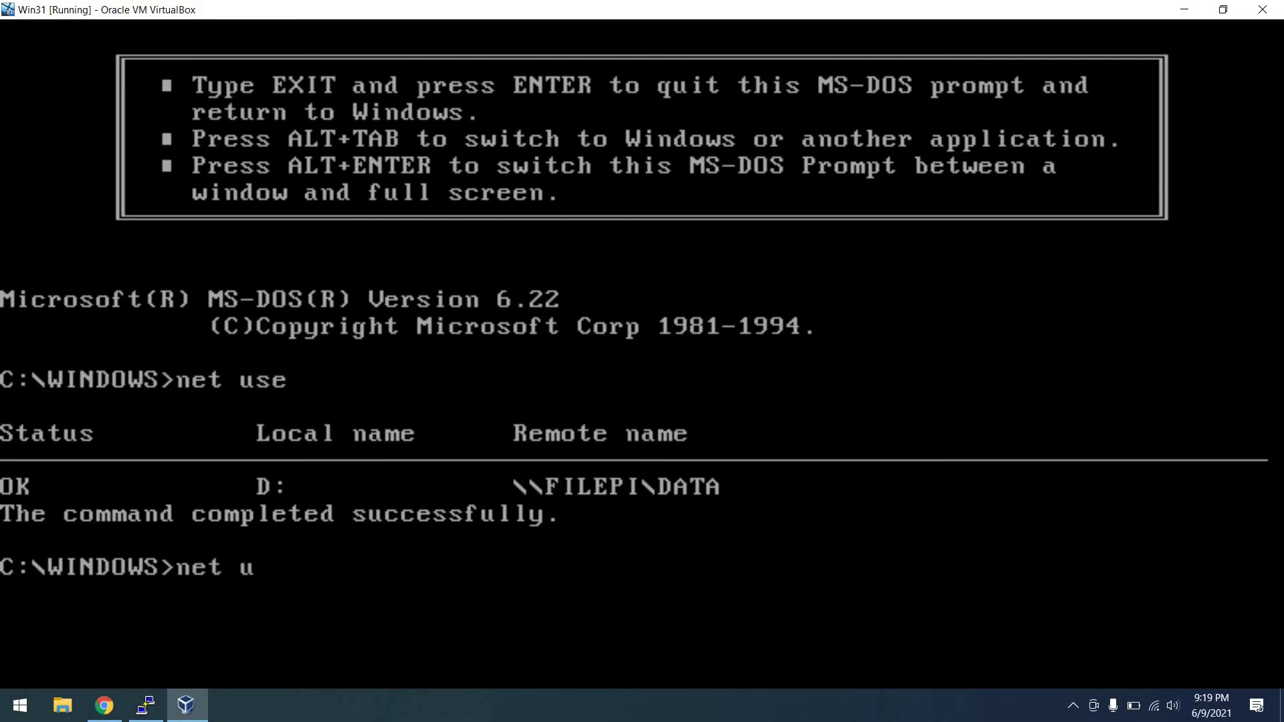
{"action": "type", "text": "se D: /d"}
{"action": "key", "text": "Return"}
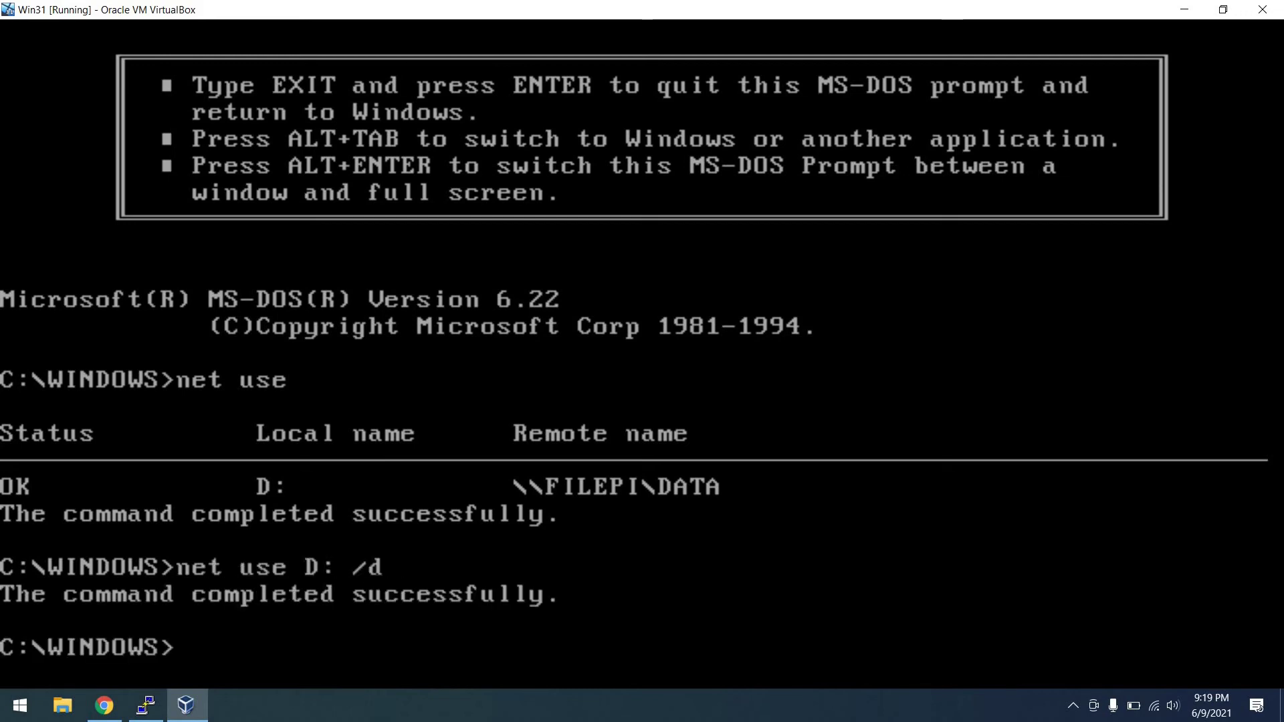
{"action": "type", "text": "net use"}
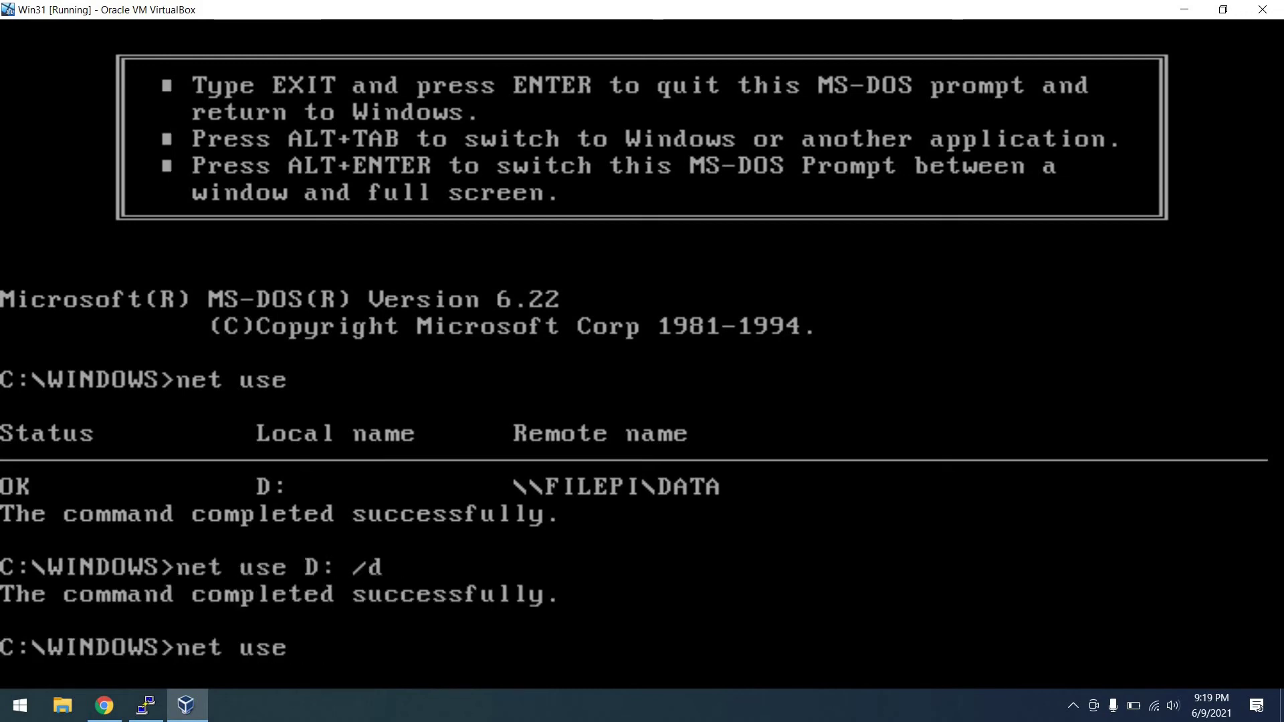
{"action": "type", "text": " Z: \\\\filepi"}
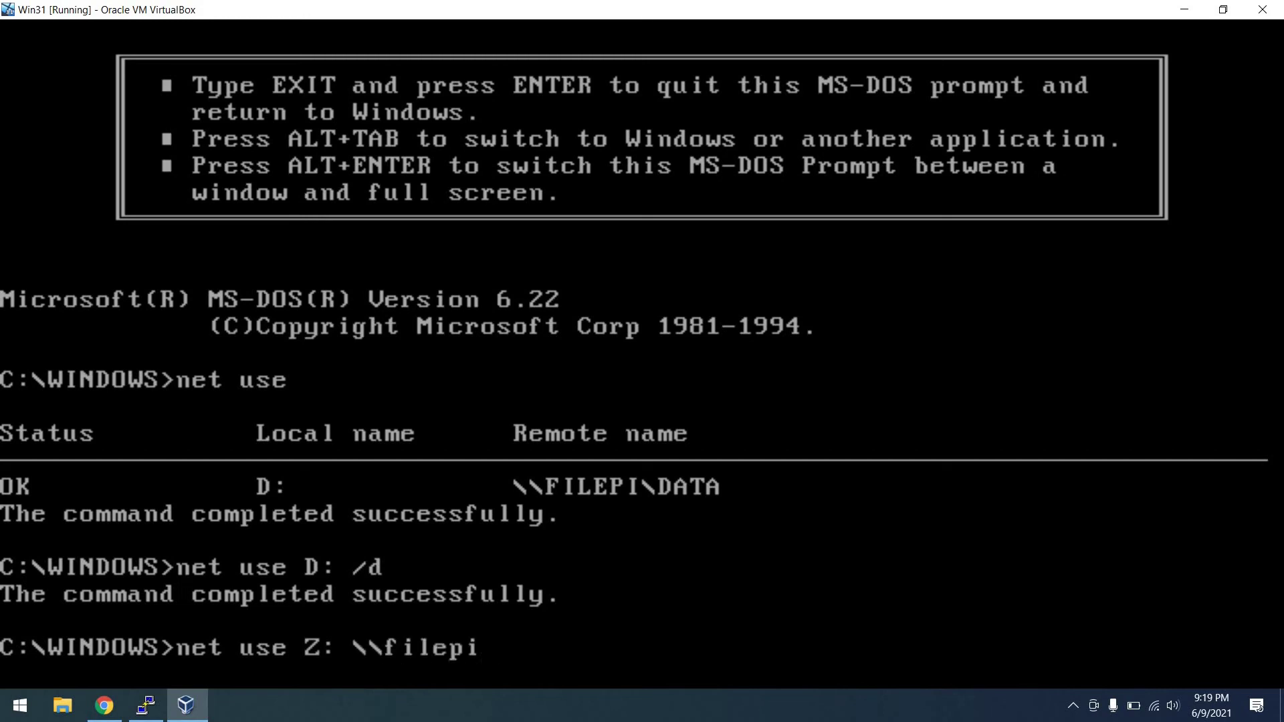
{"action": "type", "text": "\\data"}
{"action": "key", "text": "Return"}
{"action": "type", "text": "dir"}
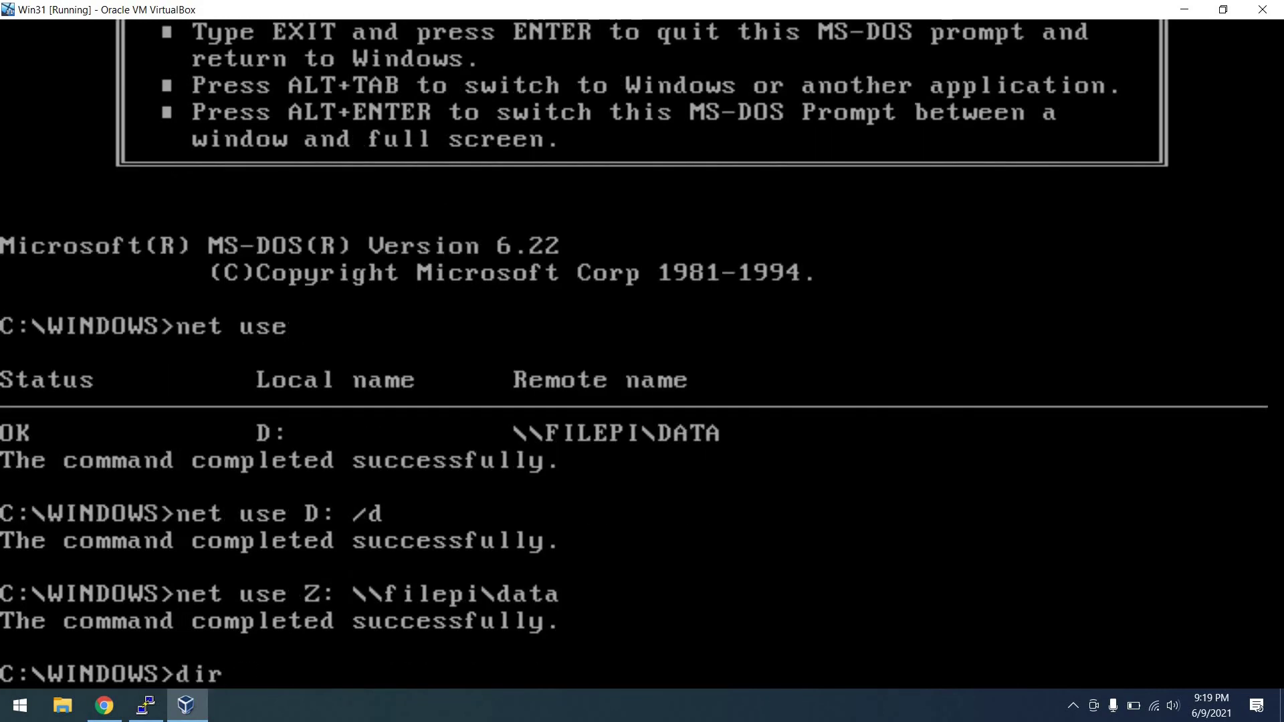
{"action": "type", "text": " Z:"}
{"action": "key", "text": "Return"}
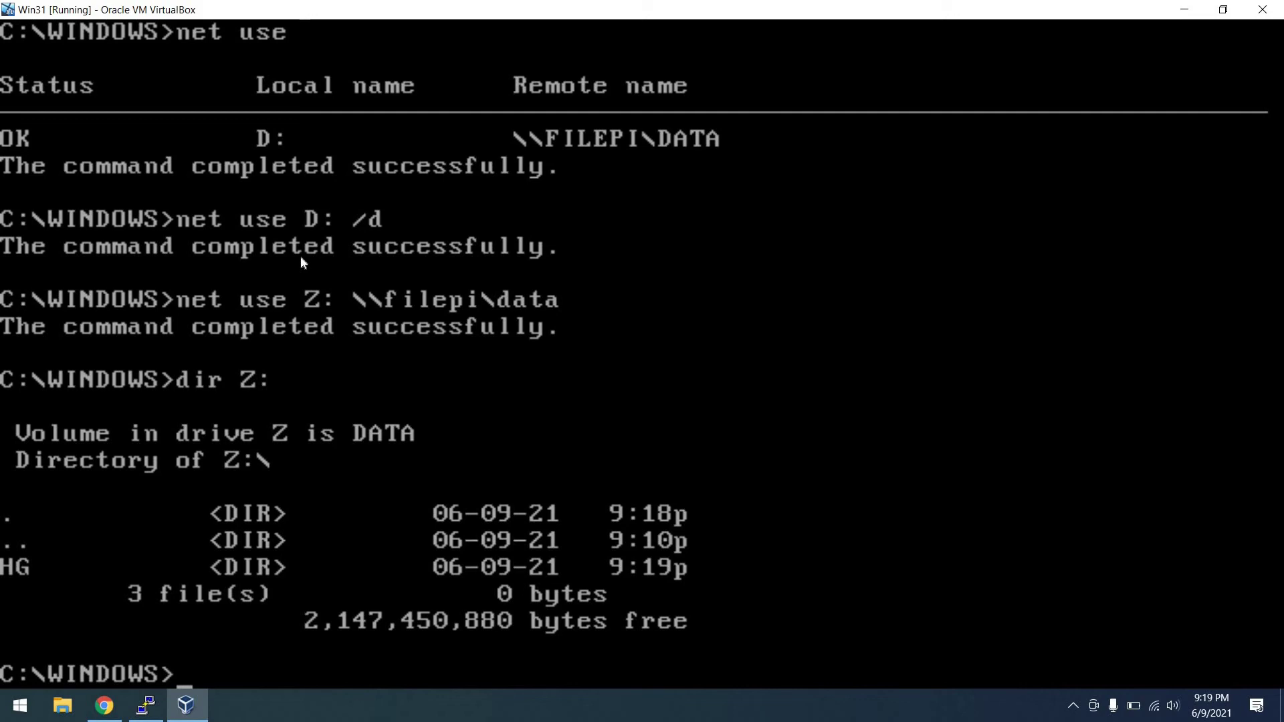